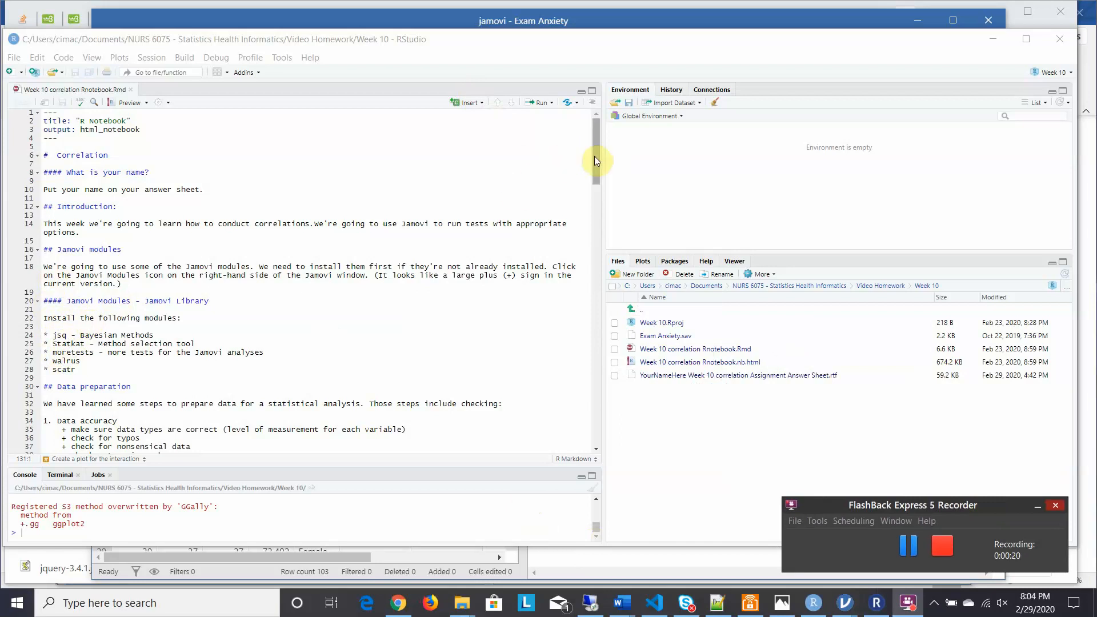
Switch from the RStudio notebook to the Exam Anxiety data set in jamovi and set the Code variable's measure type to ID.
{"action": "left_click_drag", "start_coordinate": [594, 157], "coordinate": [605, 191]}
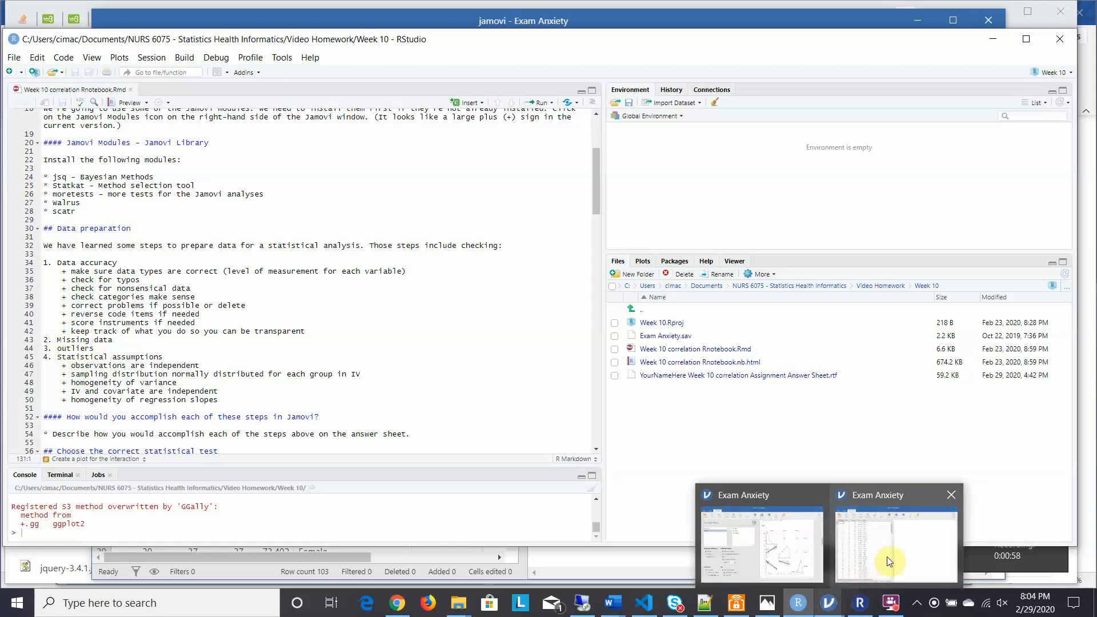
{"action": "left_click", "coordinate": [891, 557]}
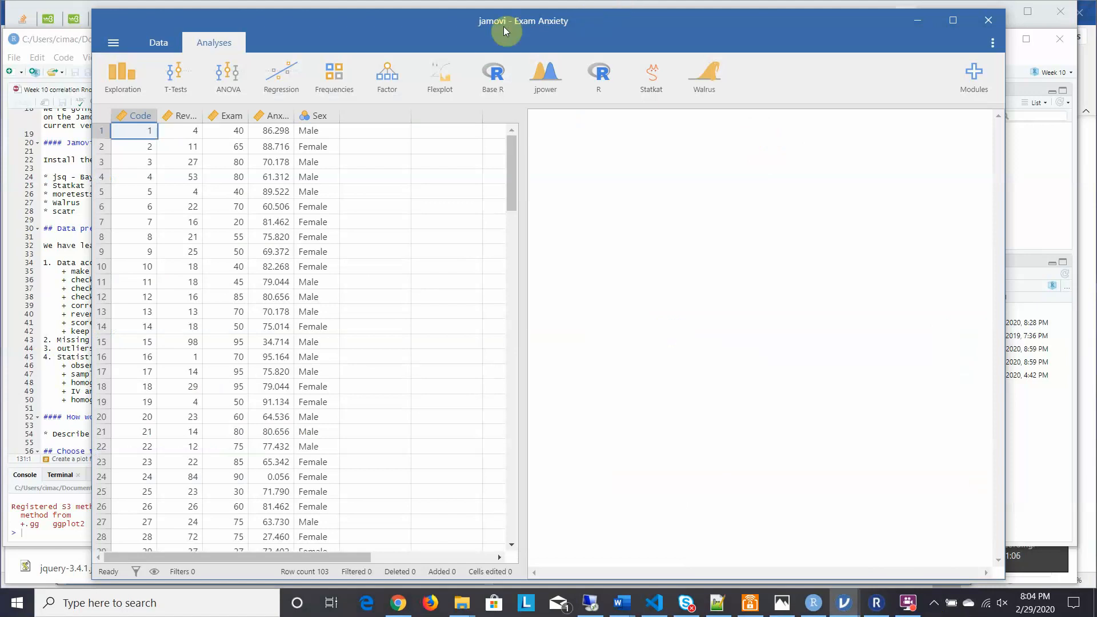
{"action": "left_click", "coordinate": [156, 45]}
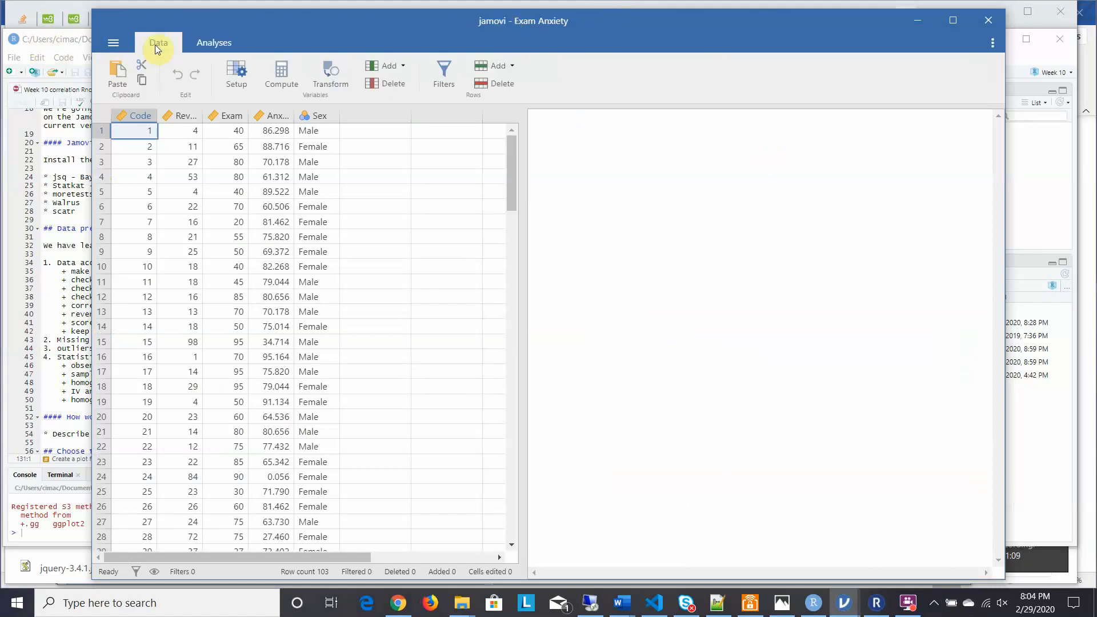
{"action": "double_click", "coordinate": [138, 116]}
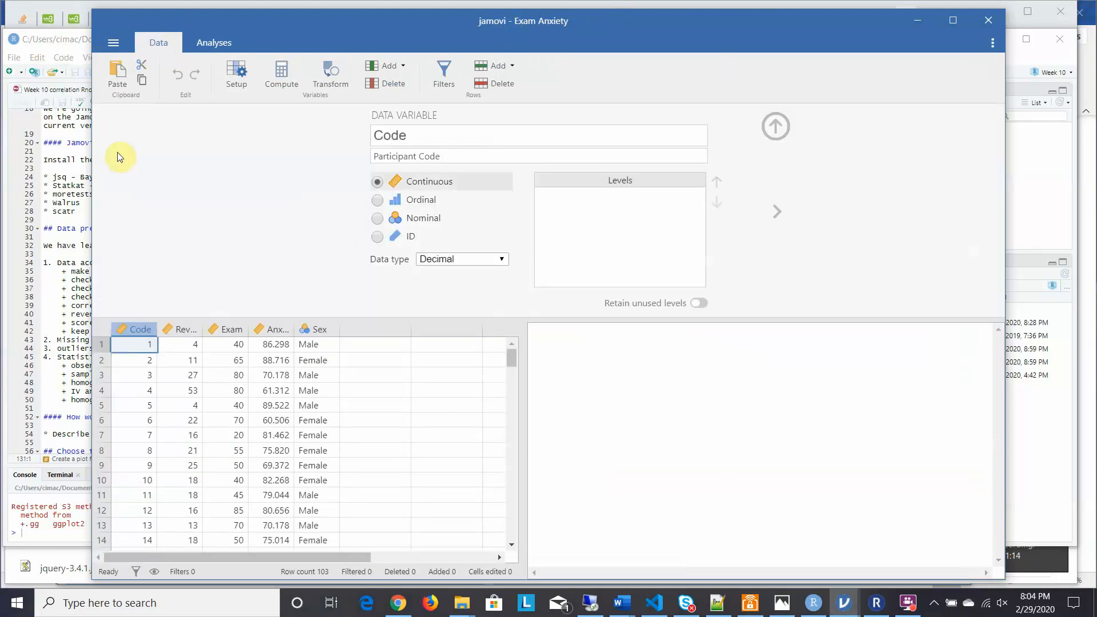
{"action": "left_click", "coordinate": [376, 238]}
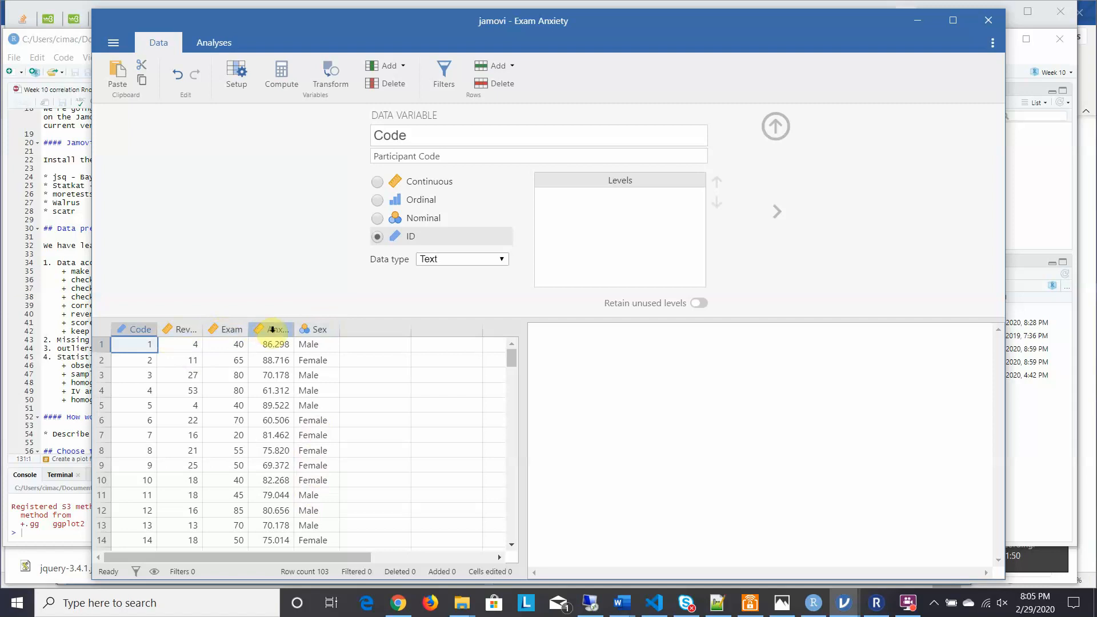
Check the measure types and data types of the Anxiety, Exam and Revise variables.
{"action": "left_click", "coordinate": [273, 330]}
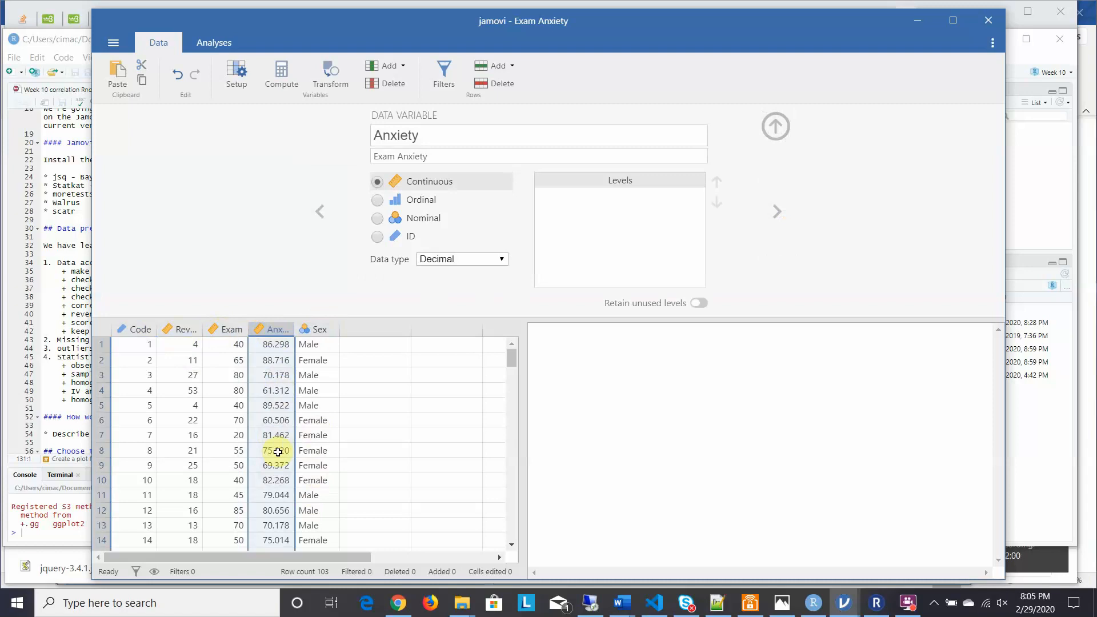
{"action": "left_click", "coordinate": [224, 328]}
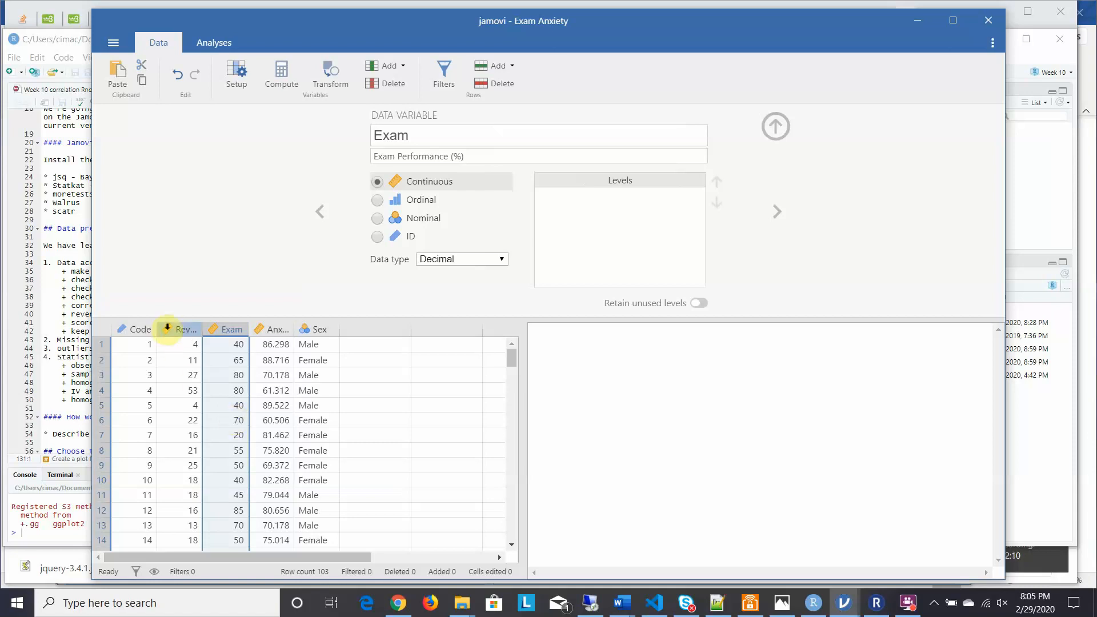
{"action": "left_click", "coordinate": [179, 328]}
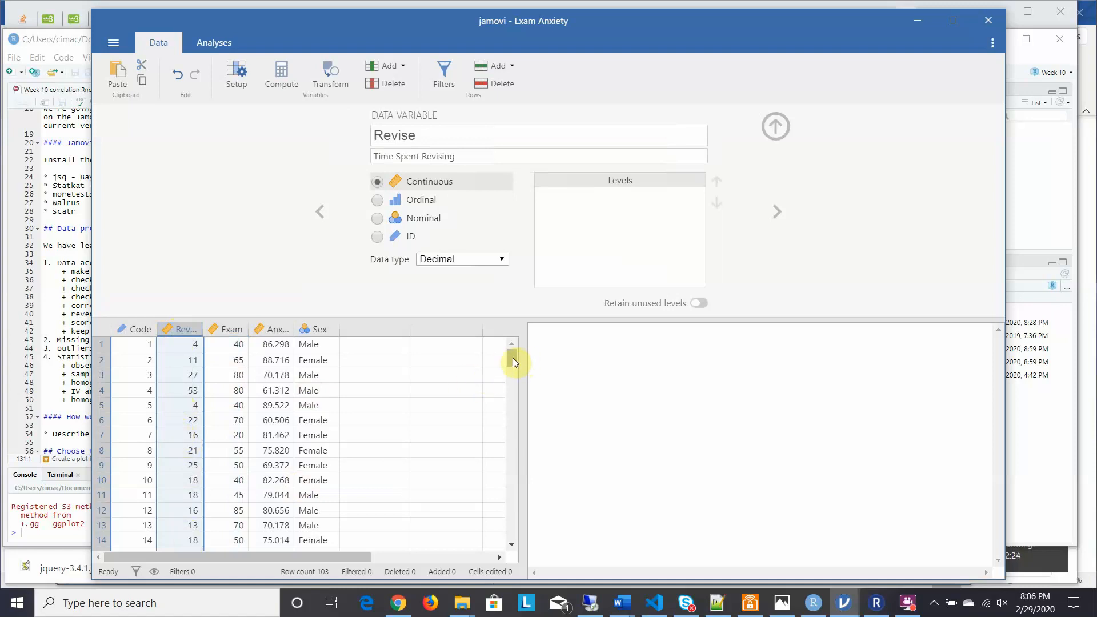
{"action": "left_click_drag", "start_coordinate": [513, 358], "coordinate": [495, 321]}
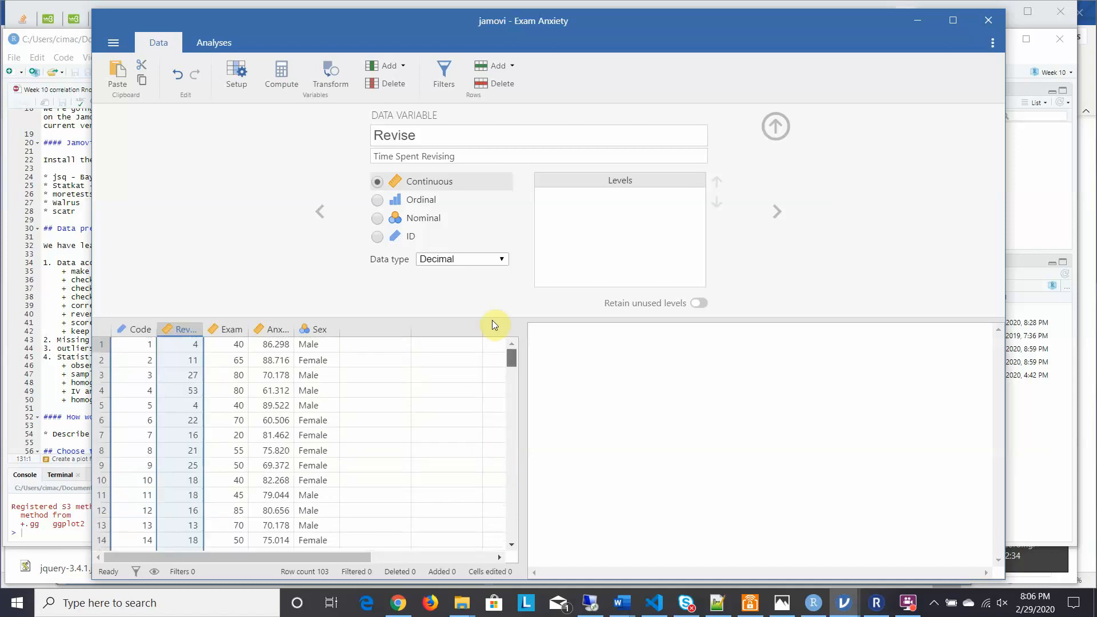
Create a Descriptives analysis with Revise, Exam and Anxiety as its variables.
{"action": "left_click", "coordinate": [210, 43]}
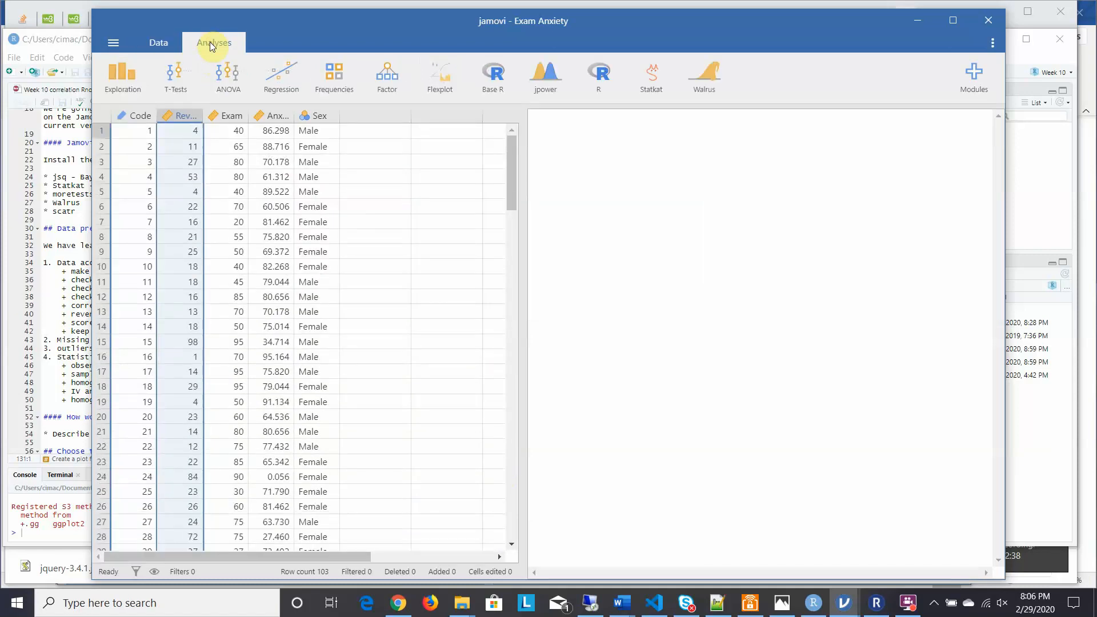
{"action": "left_click", "coordinate": [116, 77]}
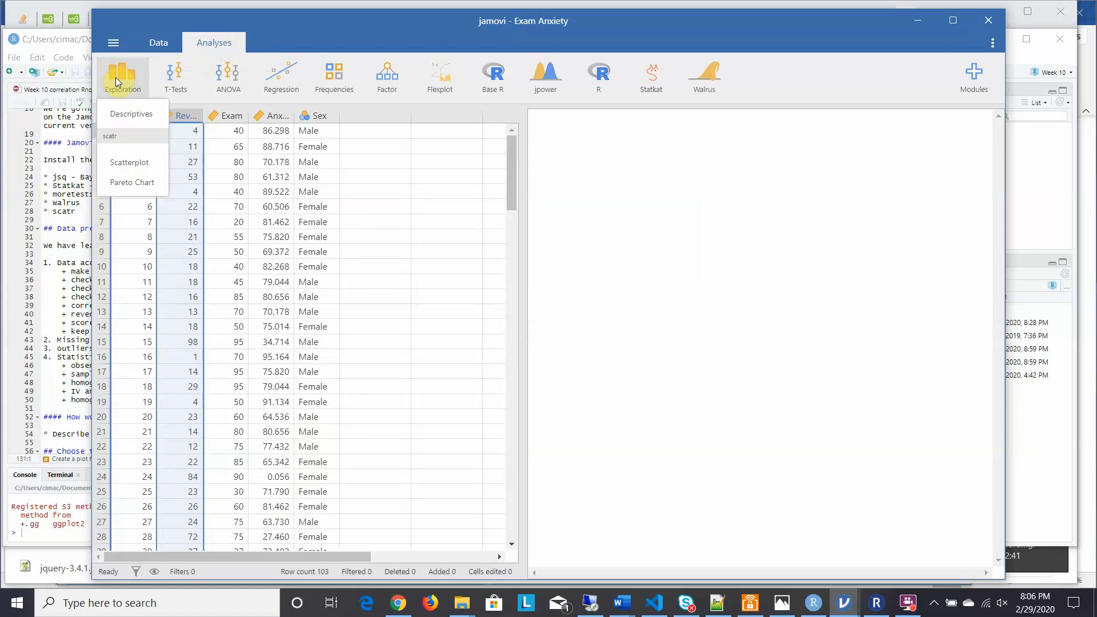
{"action": "left_click", "coordinate": [130, 114]}
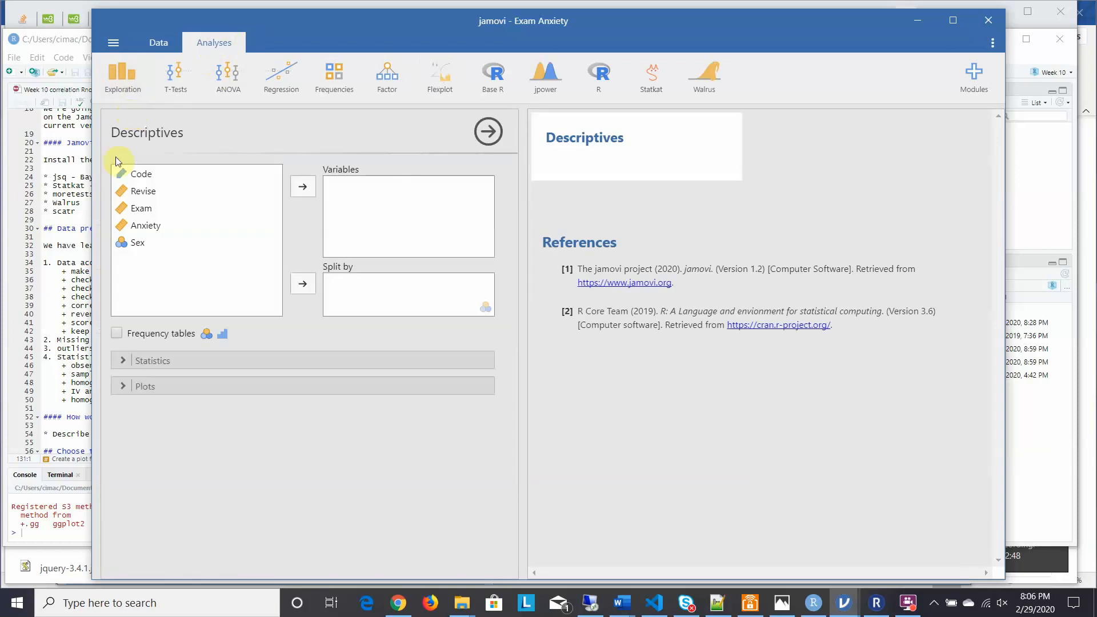
{"action": "left_click", "coordinate": [140, 194]}
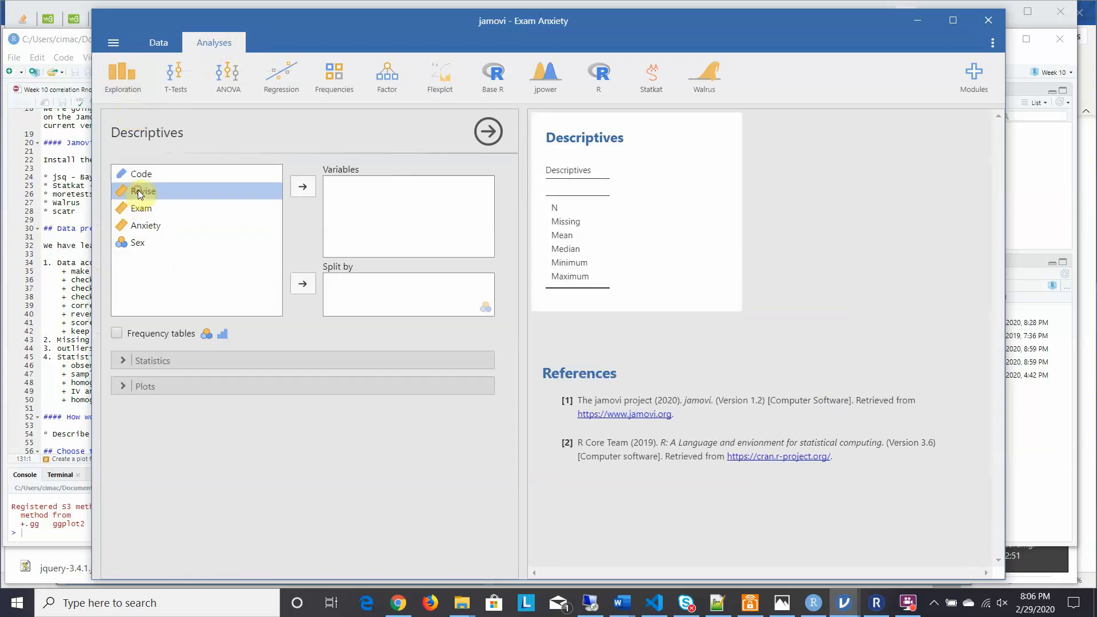
{"action": "left_click", "coordinate": [145, 231], "text": "shift"}
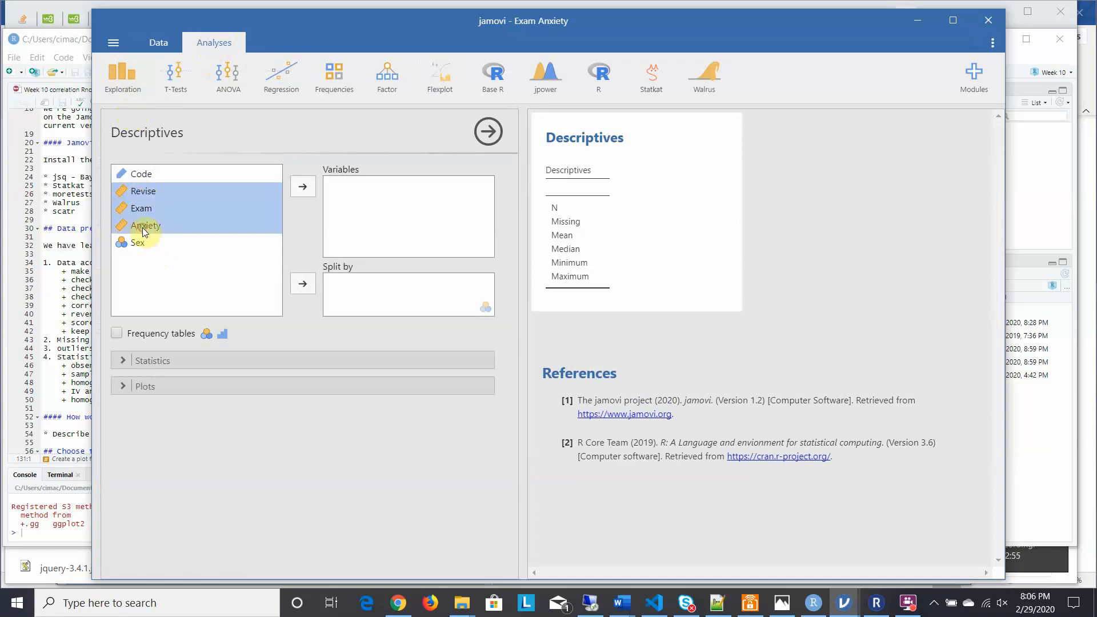
{"action": "left_click", "coordinate": [302, 186]}
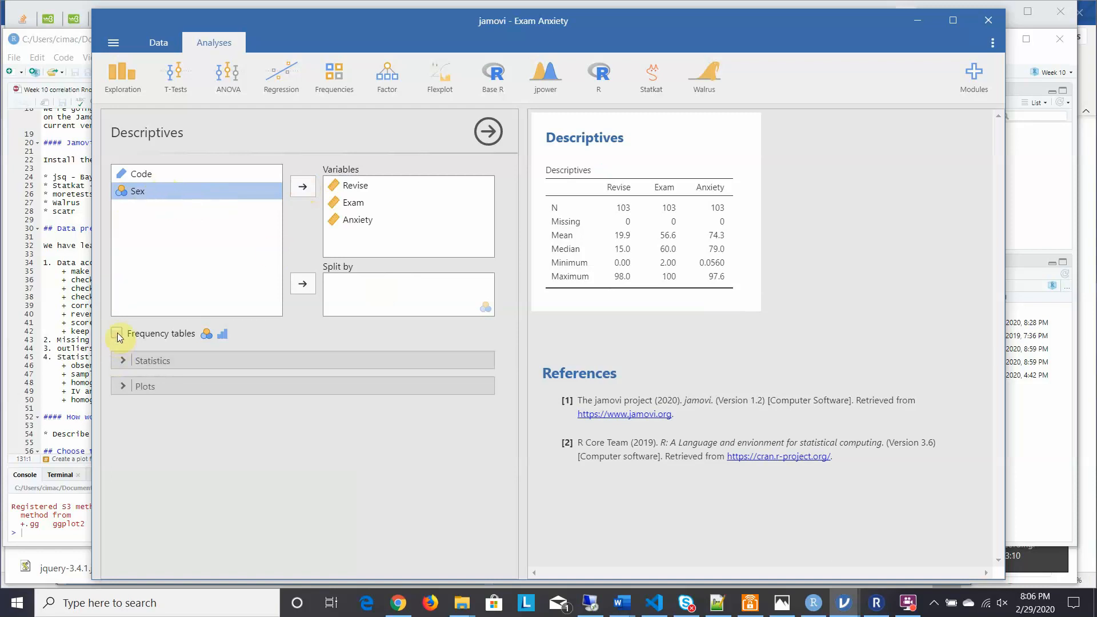
Add standard deviation, skewness and the Shapiro-Wilk normality test to the descriptive statistics.
{"action": "left_click", "coordinate": [121, 360]}
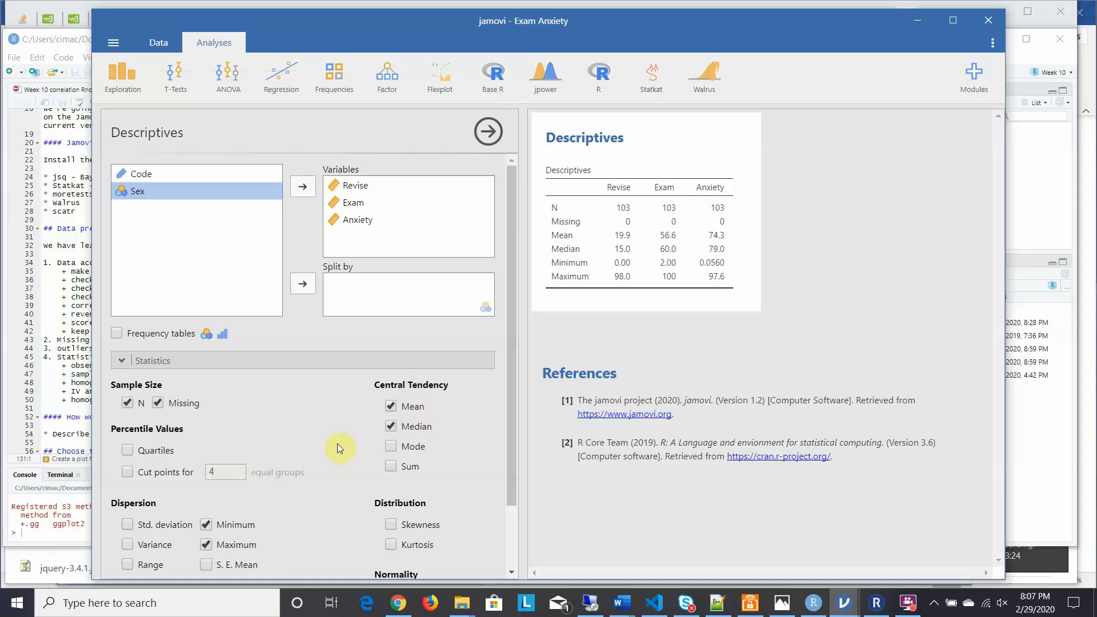
{"action": "left_click", "coordinate": [128, 525]}
{"action": "left_click", "coordinate": [388, 524]}
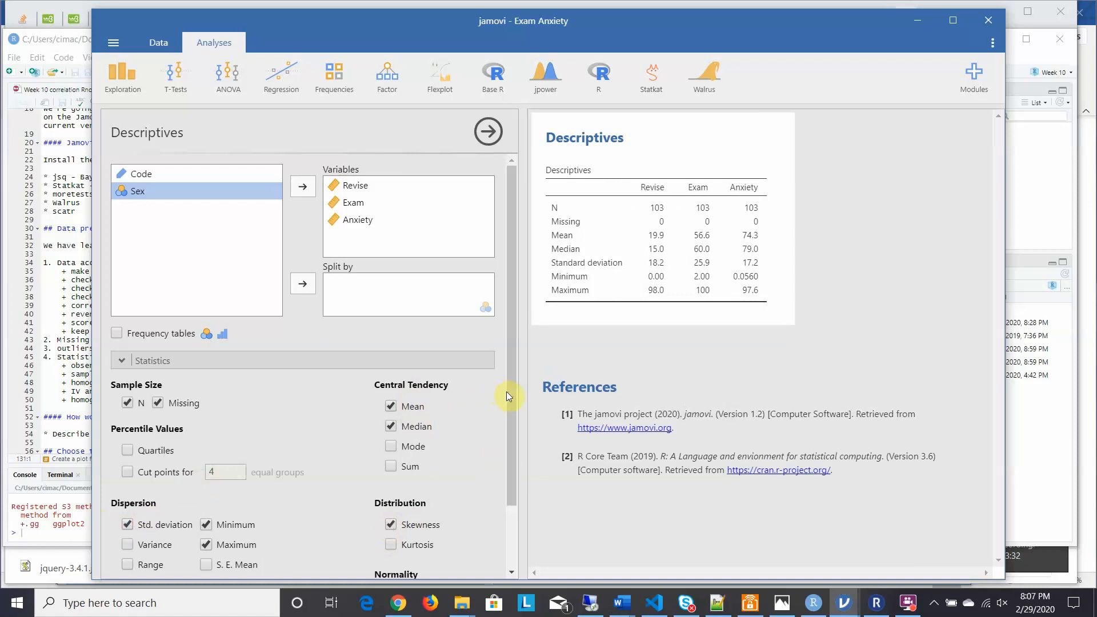
{"action": "left_click_drag", "start_coordinate": [508, 394], "coordinate": [530, 478]}
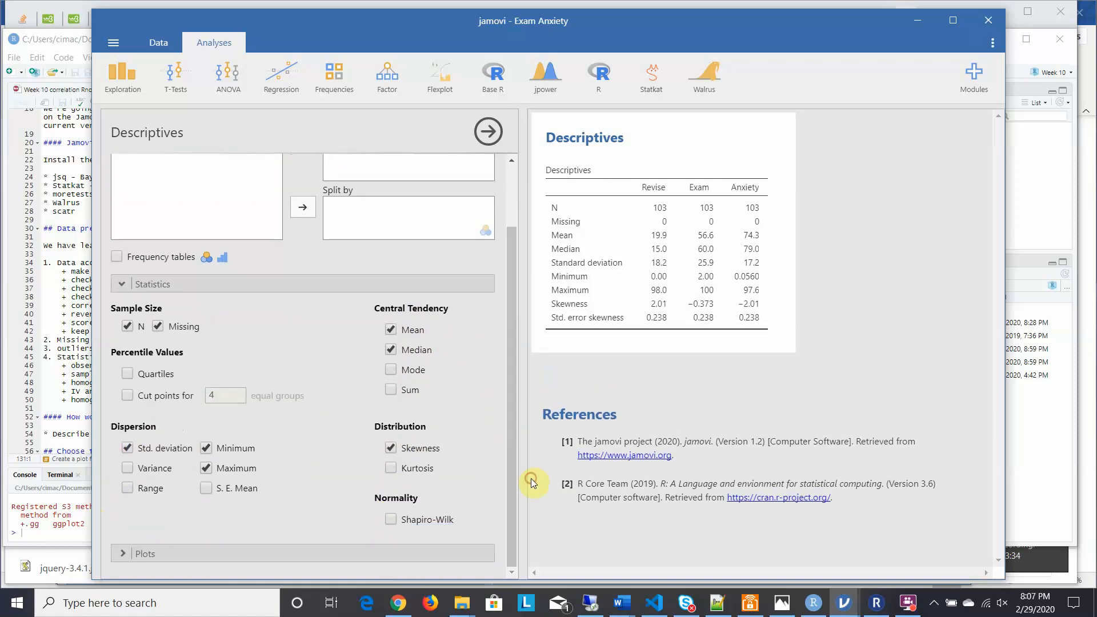
{"action": "left_click", "coordinate": [391, 520]}
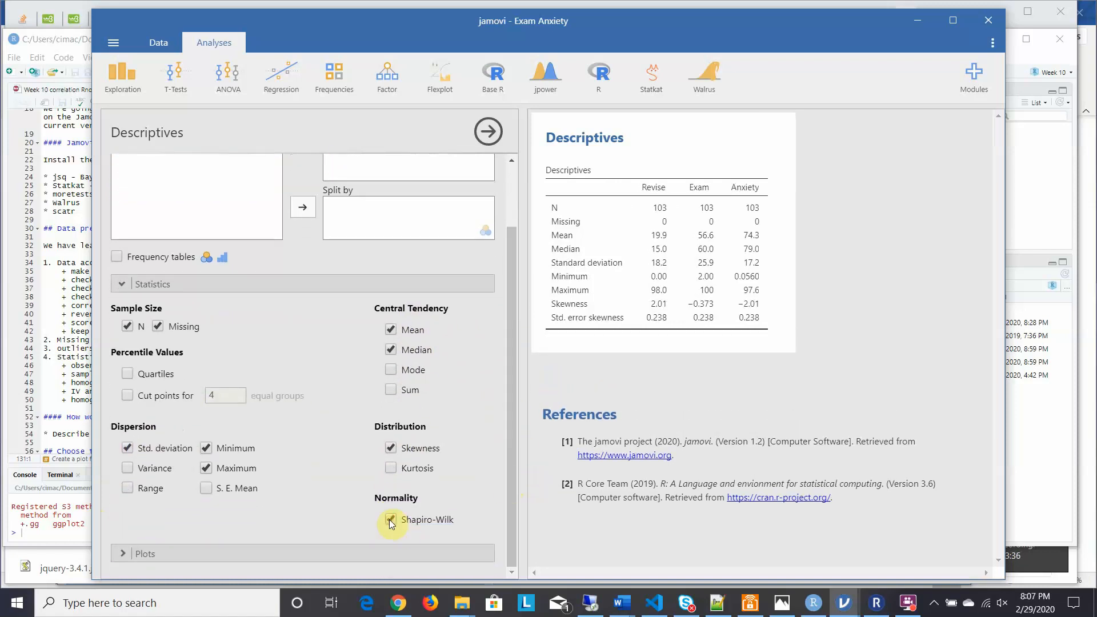
Add histograms, box plots and Q-Q plots to the Descriptives analysis.
{"action": "left_click", "coordinate": [118, 553]}
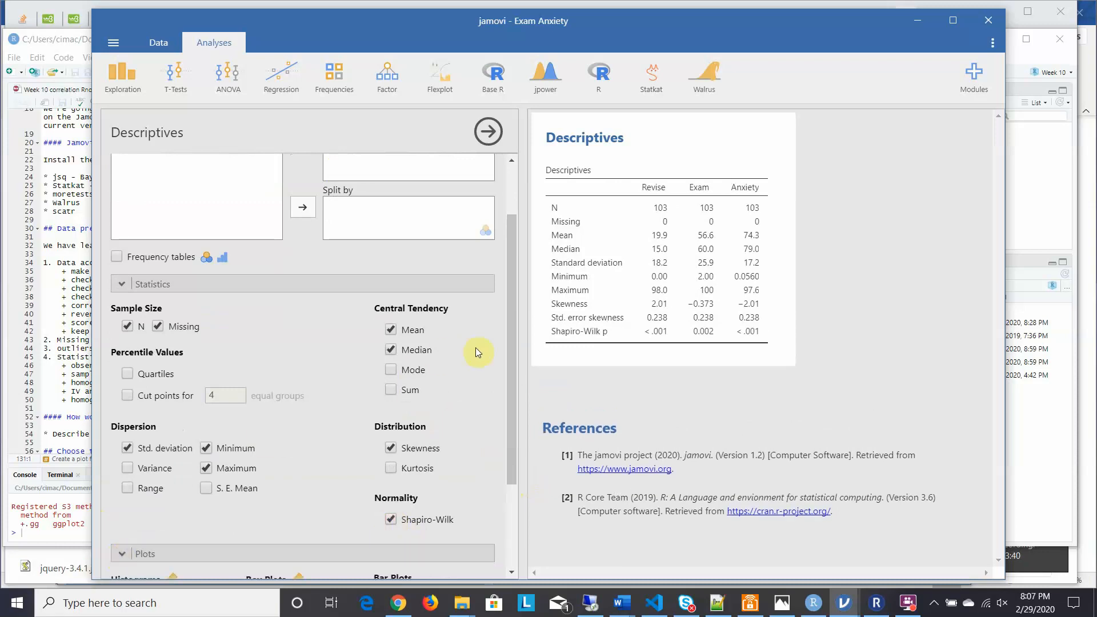
{"action": "left_click_drag", "start_coordinate": [510, 362], "coordinate": [519, 457]}
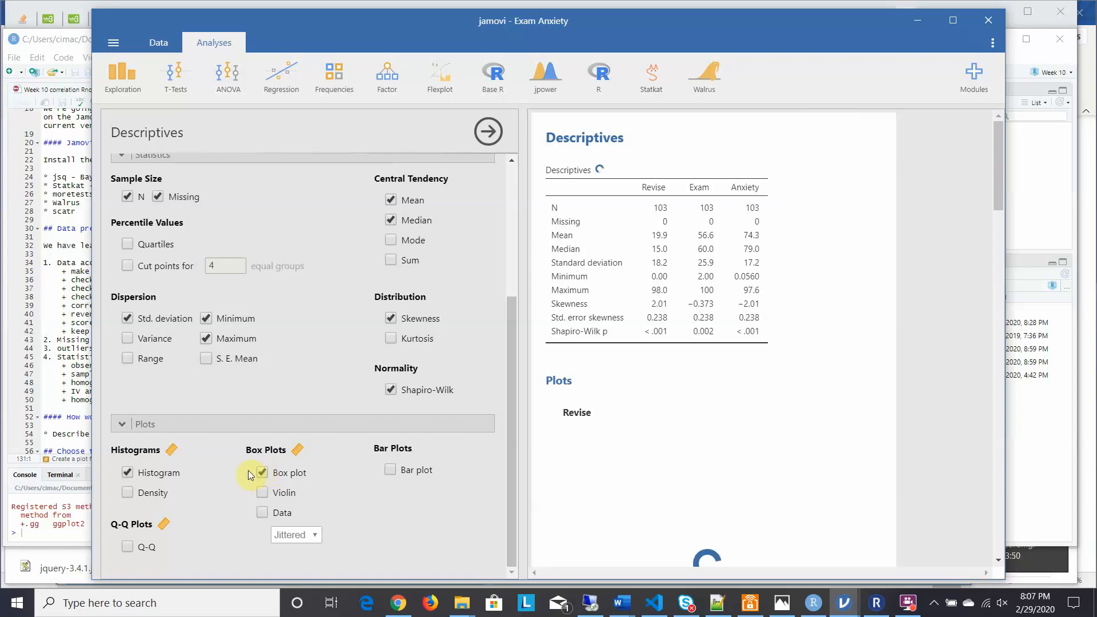
{"action": "left_click", "coordinate": [128, 547]}
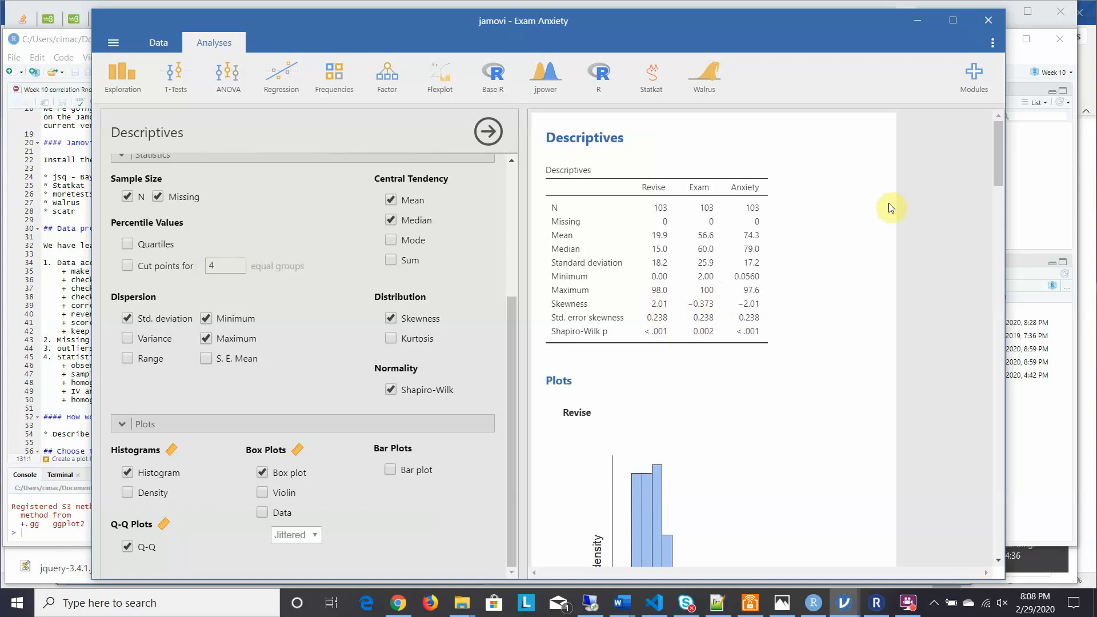
Examine the descriptives table and the histogram, box plot and Q-Q plot of Revise, Exam and Anxiety for normality and outliers.
{"action": "left_click", "coordinate": [998, 138]}
{"action": "mouse_move", "coordinate": [998, 138]}
{"action": "left_mouse_down"}
{"action": "mouse_move", "coordinate": [1000, 156]}
{"action": "mouse_move", "coordinate": [1000, 142]}
{"action": "left_mouse_up"}
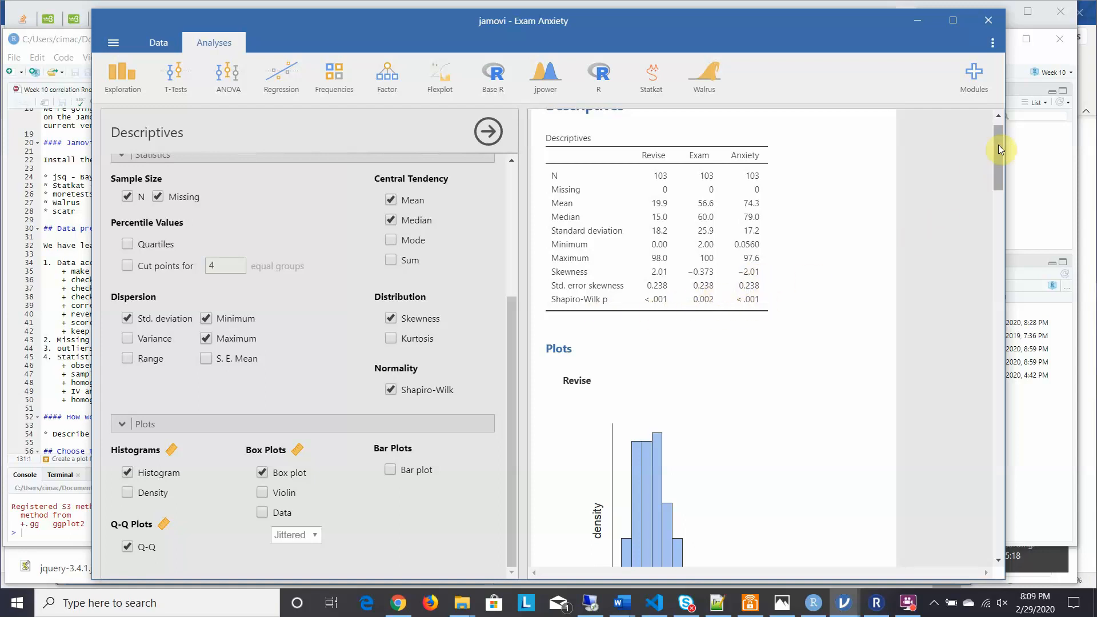
{"action": "left_click_drag", "start_coordinate": [999, 145], "coordinate": [993, 179]}
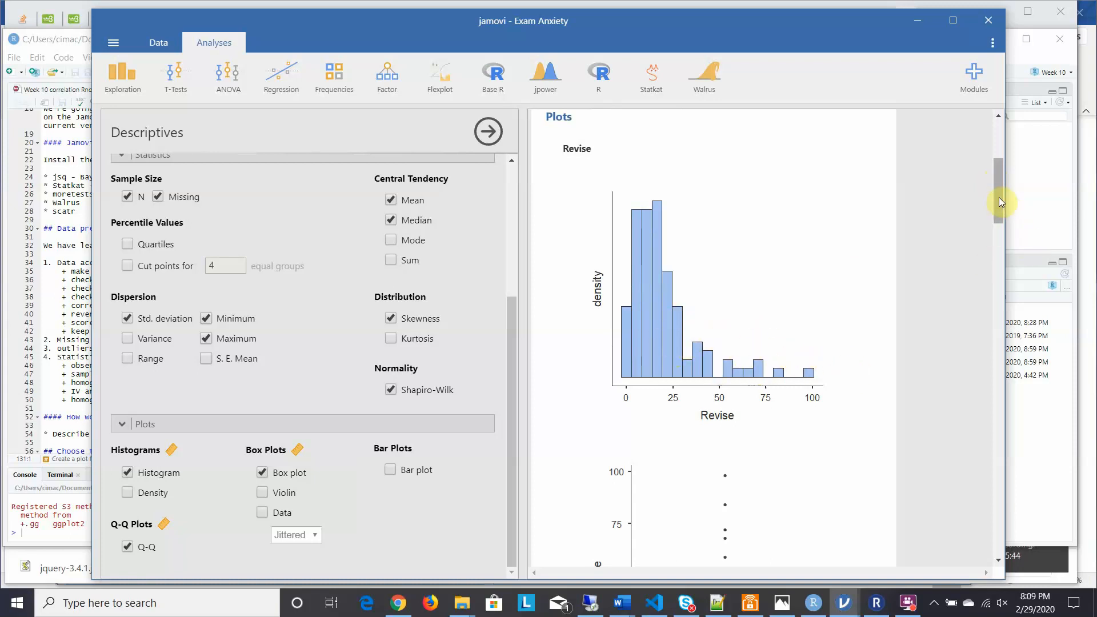
{"action": "left_click_drag", "start_coordinate": [999, 199], "coordinate": [1003, 249]}
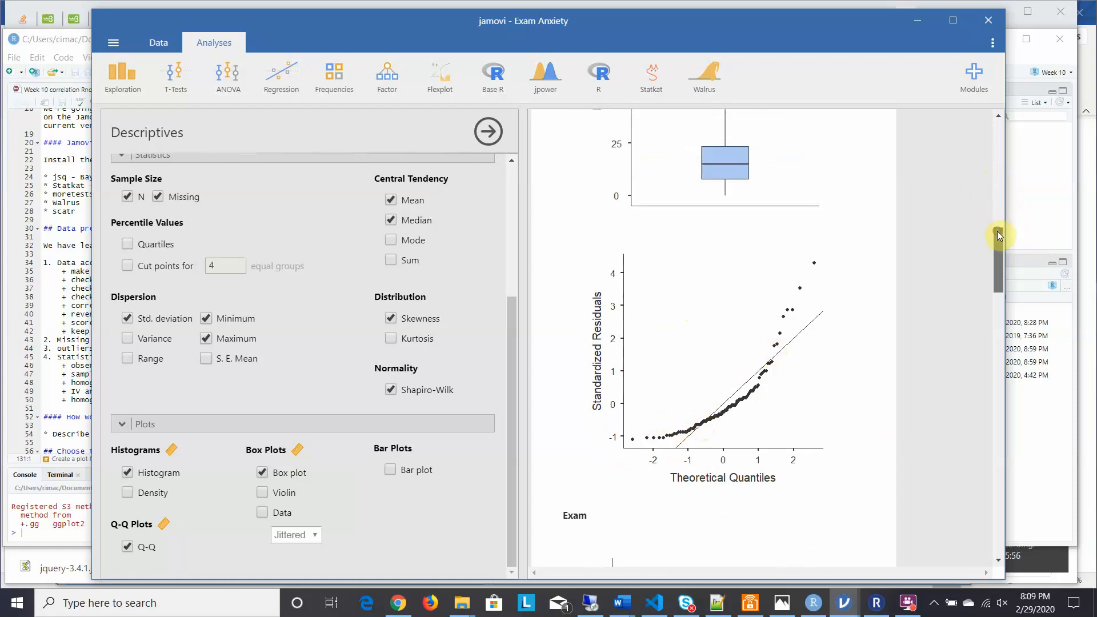
{"action": "scroll", "coordinate": [997, 237], "scroll_direction": "down", "scroll_amount": 3}
{"action": "left_click_drag", "start_coordinate": [998, 250], "coordinate": [1000, 306]}
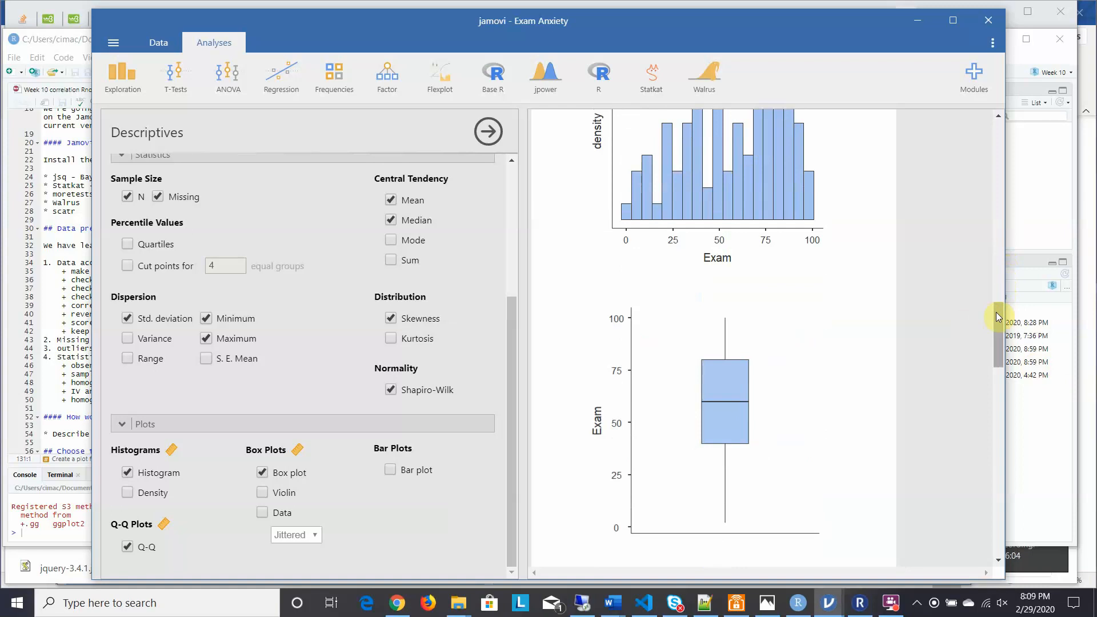
{"action": "left_click_drag", "start_coordinate": [996, 314], "coordinate": [996, 348]}
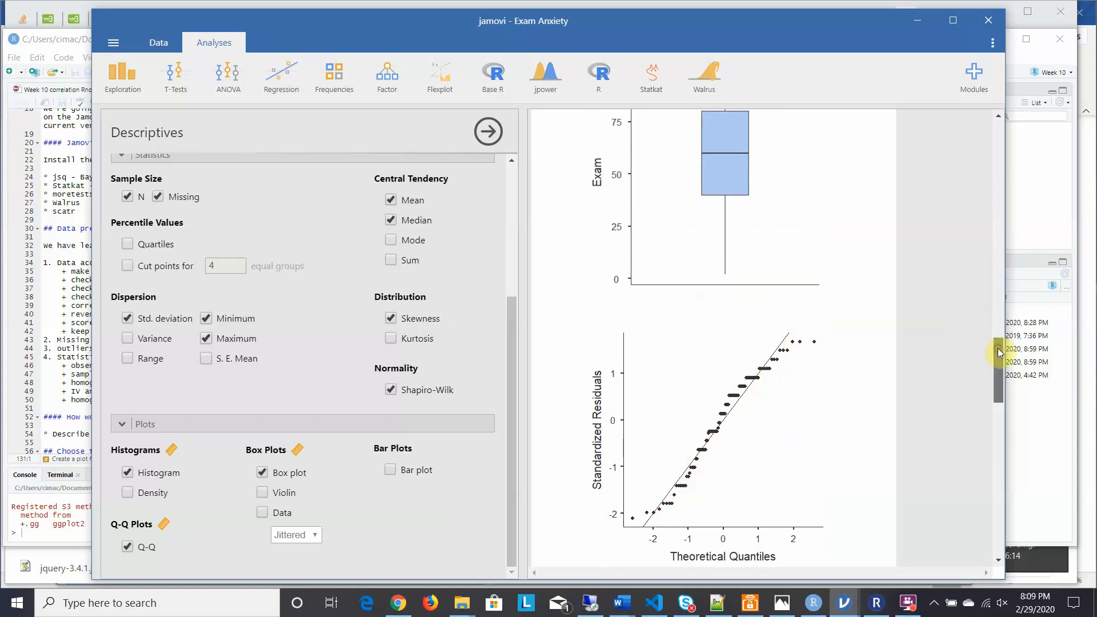
{"action": "left_click_drag", "start_coordinate": [998, 348], "coordinate": [998, 397]}
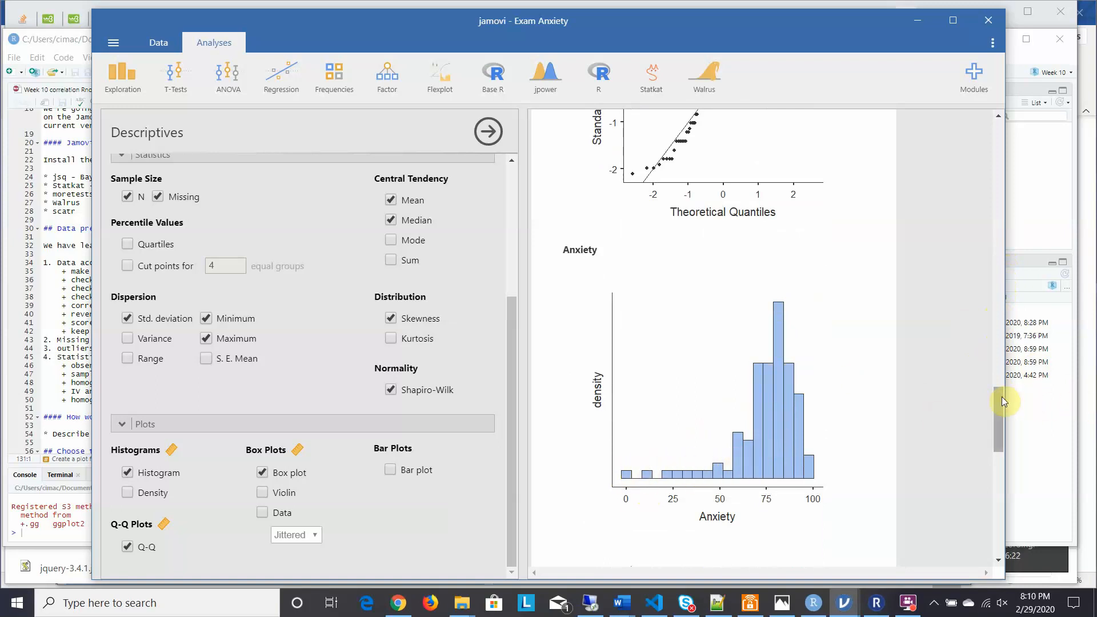
{"action": "left_click_drag", "start_coordinate": [1003, 397], "coordinate": [995, 472]}
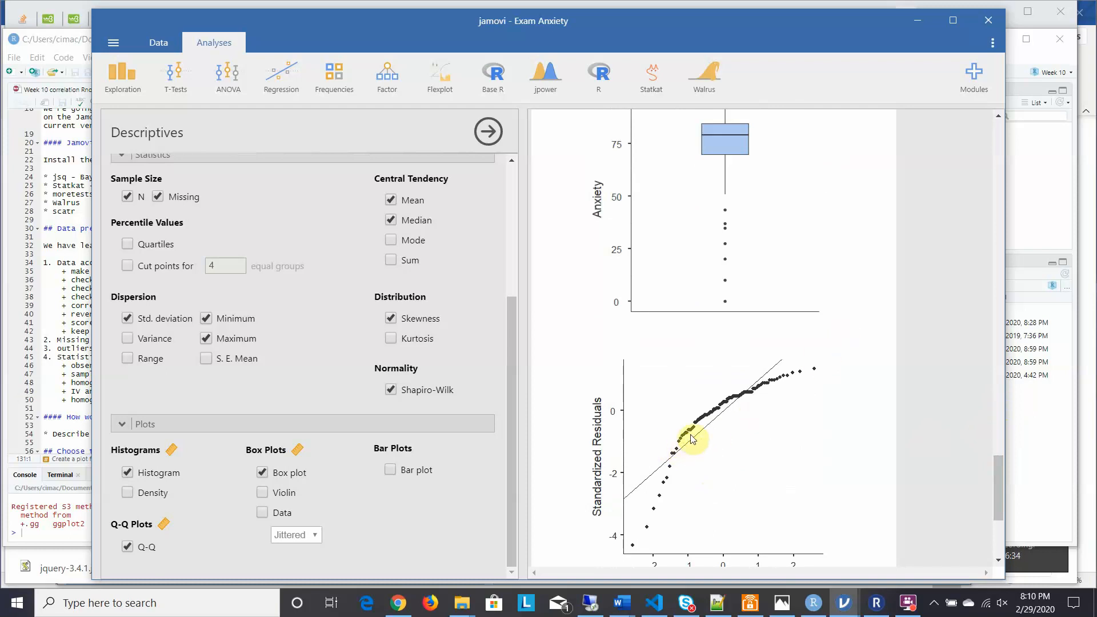
{"action": "left_click_drag", "start_coordinate": [997, 471], "coordinate": [965, 97]}
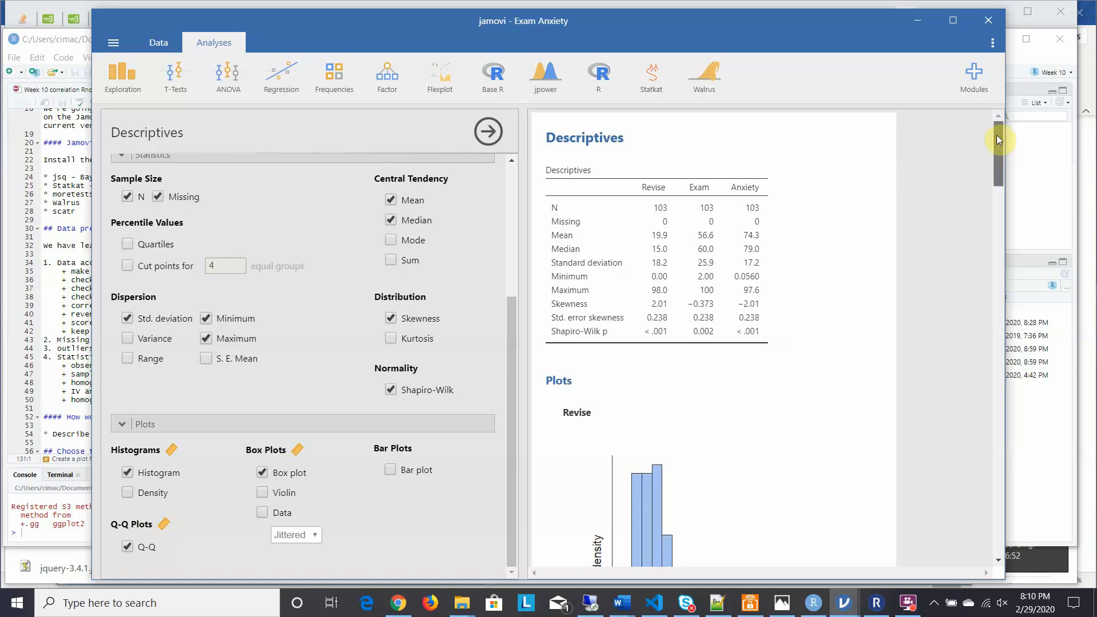
{"action": "left_click_drag", "start_coordinate": [998, 140], "coordinate": [998, 136]}
{"action": "mouse_move", "coordinate": [996, 133]}
{"action": "left_mouse_down"}
{"action": "mouse_move", "coordinate": [997, 438]}
{"action": "mouse_move", "coordinate": [1015, 140]}
{"action": "left_mouse_up"}
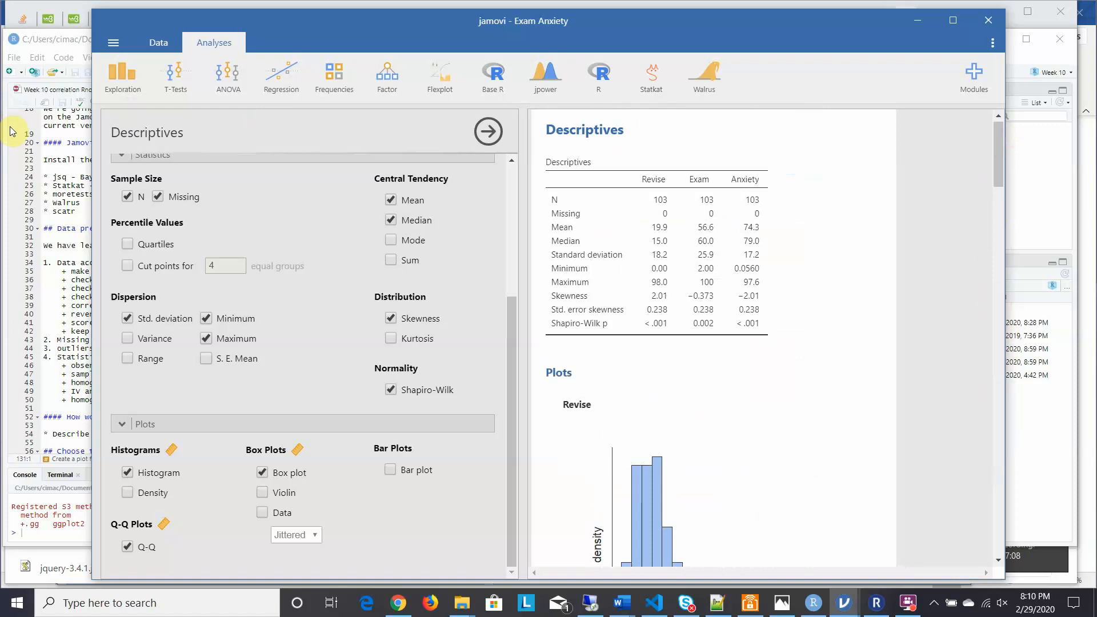
Review the statistical assumptions in the RStudio notebook and start a new Scatterplot analysis in jamovi.
{"action": "left_click", "coordinate": [11, 132]}
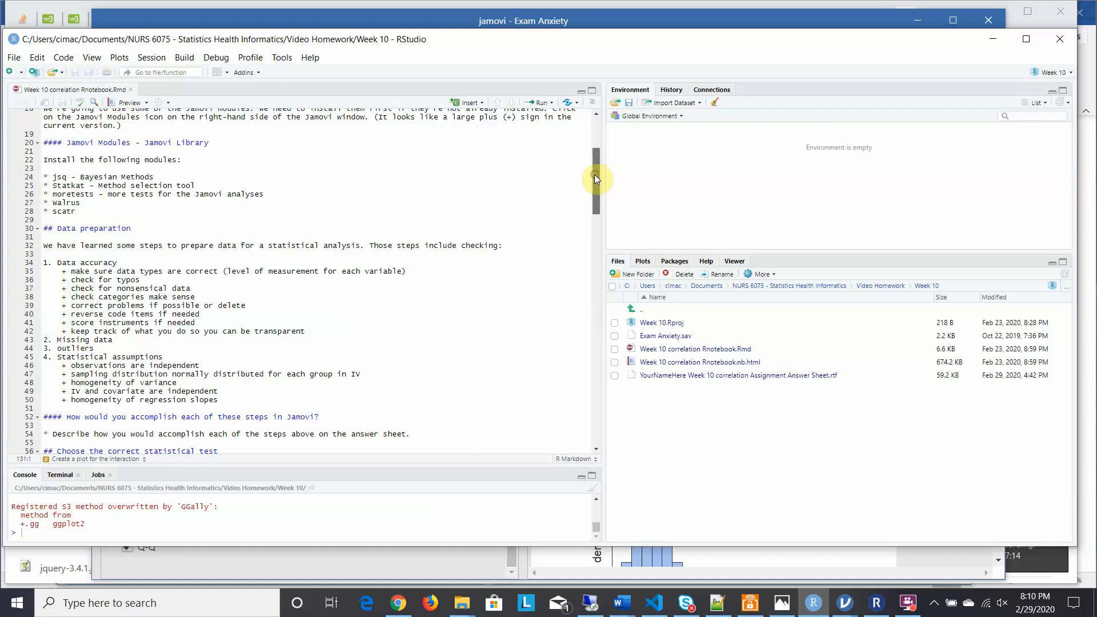
{"action": "left_click_drag", "start_coordinate": [594, 174], "coordinate": [592, 204]}
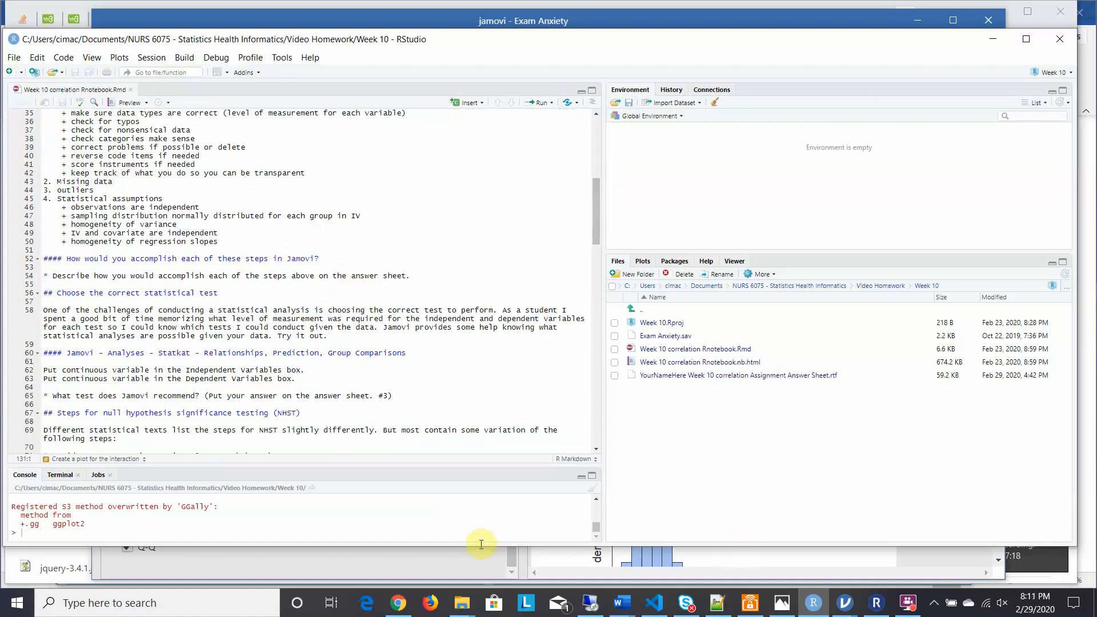
{"action": "left_click", "coordinate": [472, 562]}
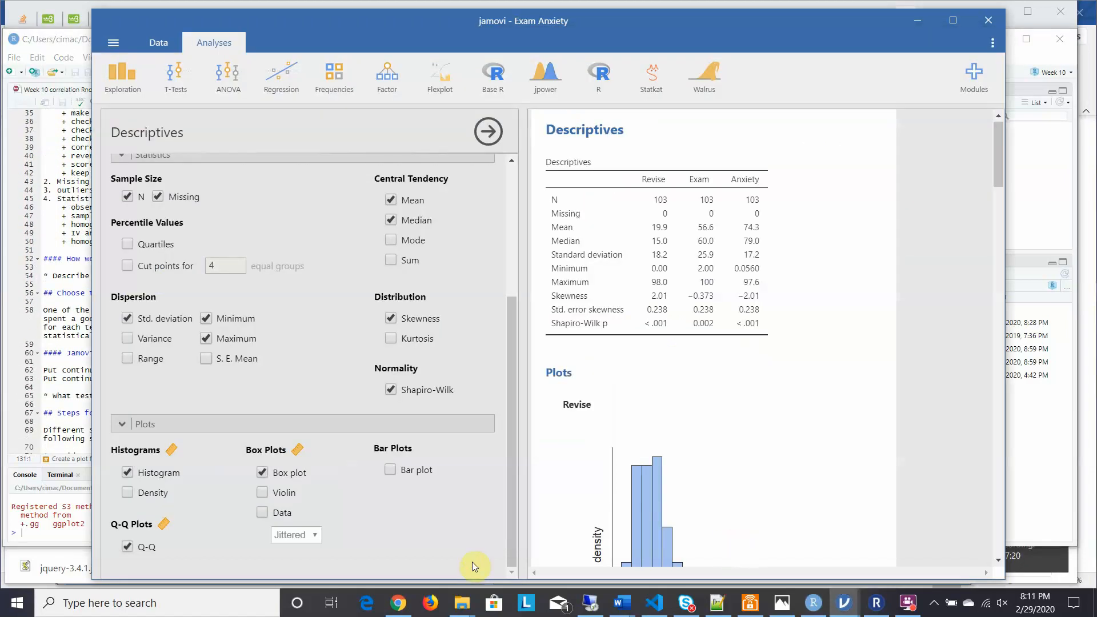
{"action": "left_click", "coordinate": [114, 86]}
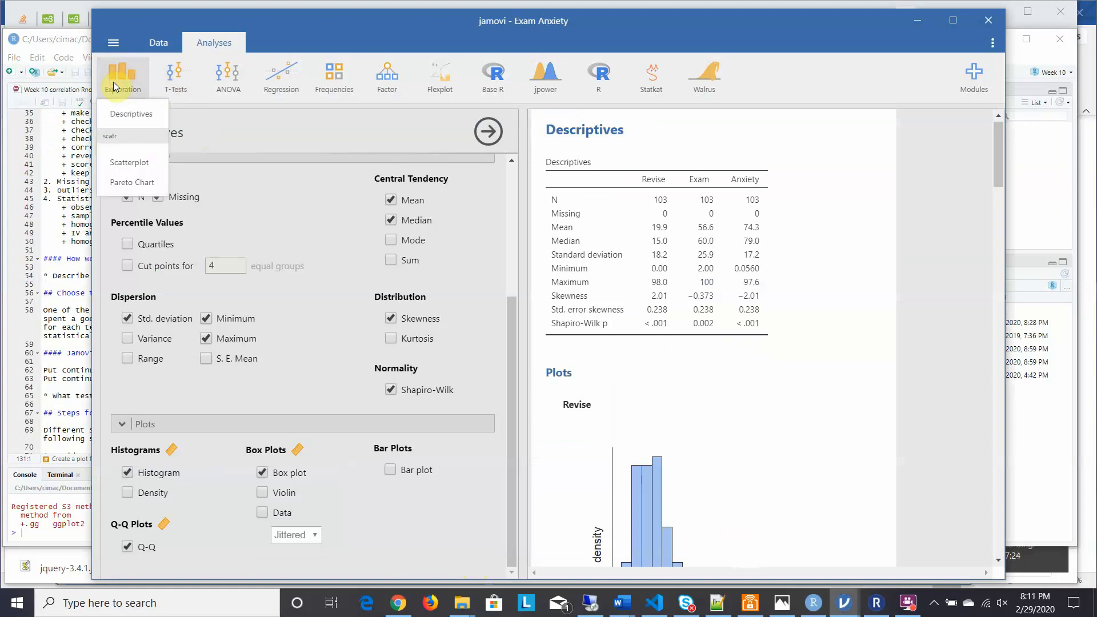
{"action": "left_click", "coordinate": [128, 163]}
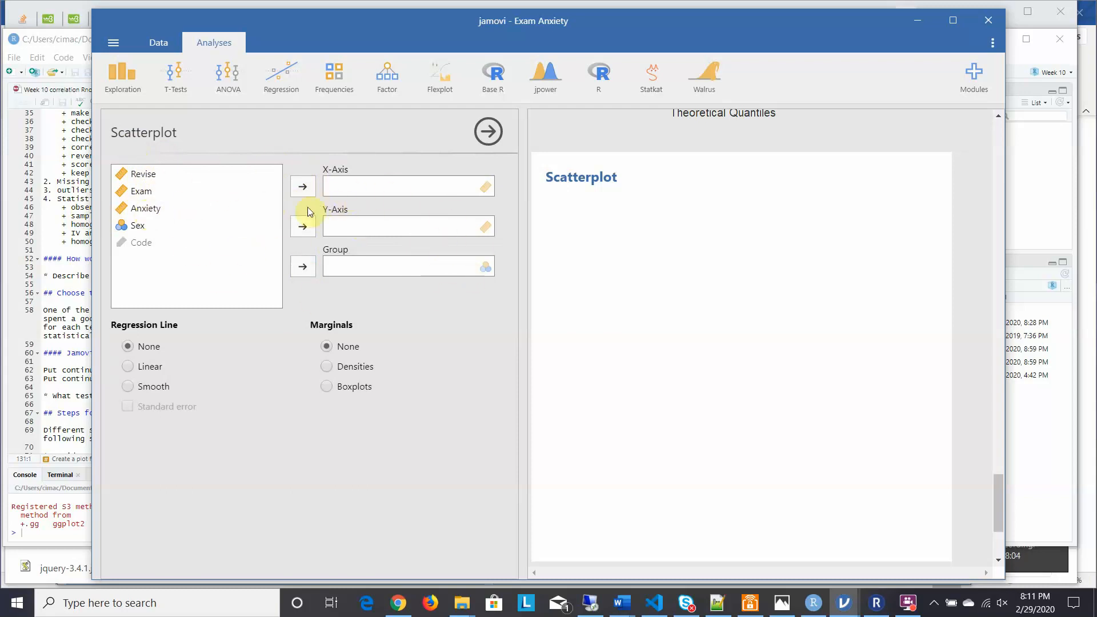
Switch to RStudio and copy the scatterplot matrix code from the notebook's "Create a plot for the interaction" section.
{"action": "left_click", "coordinate": [13, 243]}
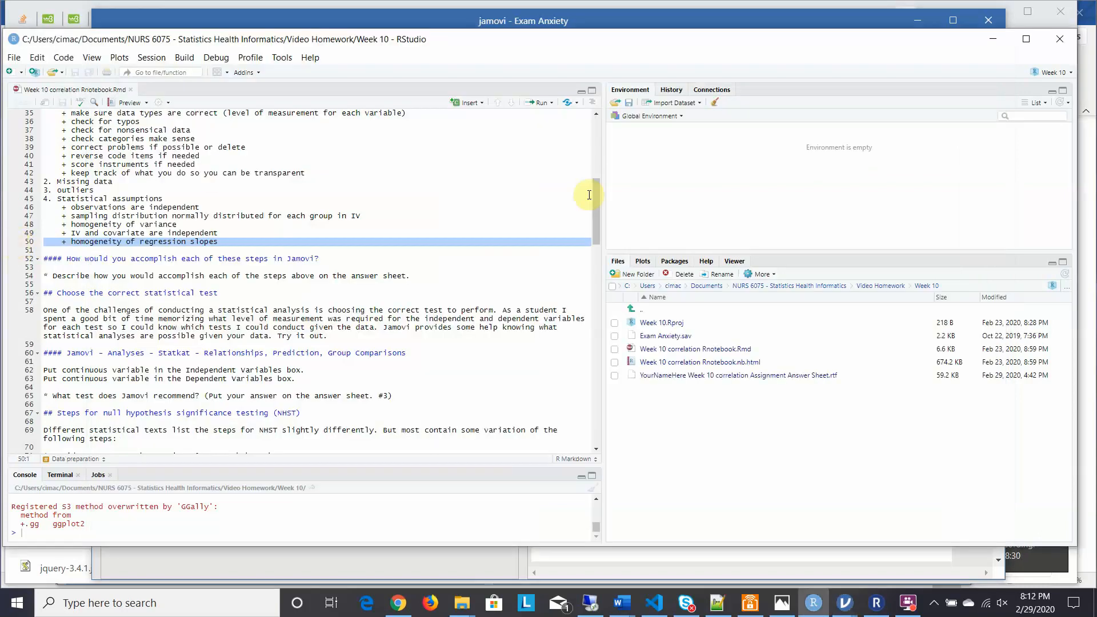
{"action": "left_click_drag", "start_coordinate": [595, 194], "coordinate": [596, 354]}
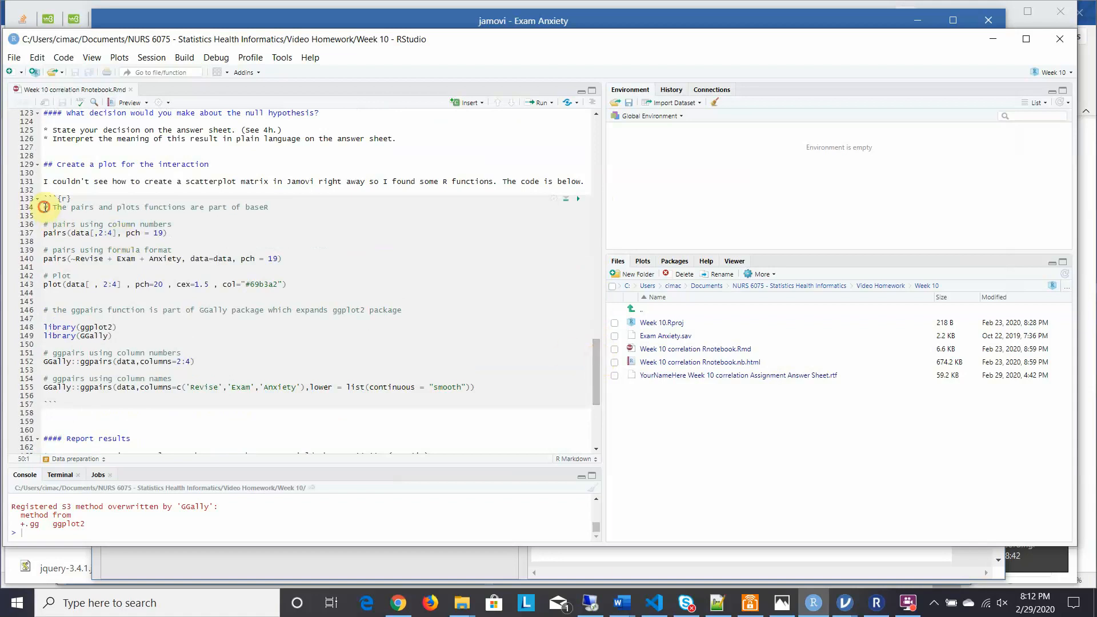
{"action": "left_click_drag", "start_coordinate": [45, 207], "coordinate": [489, 390]}
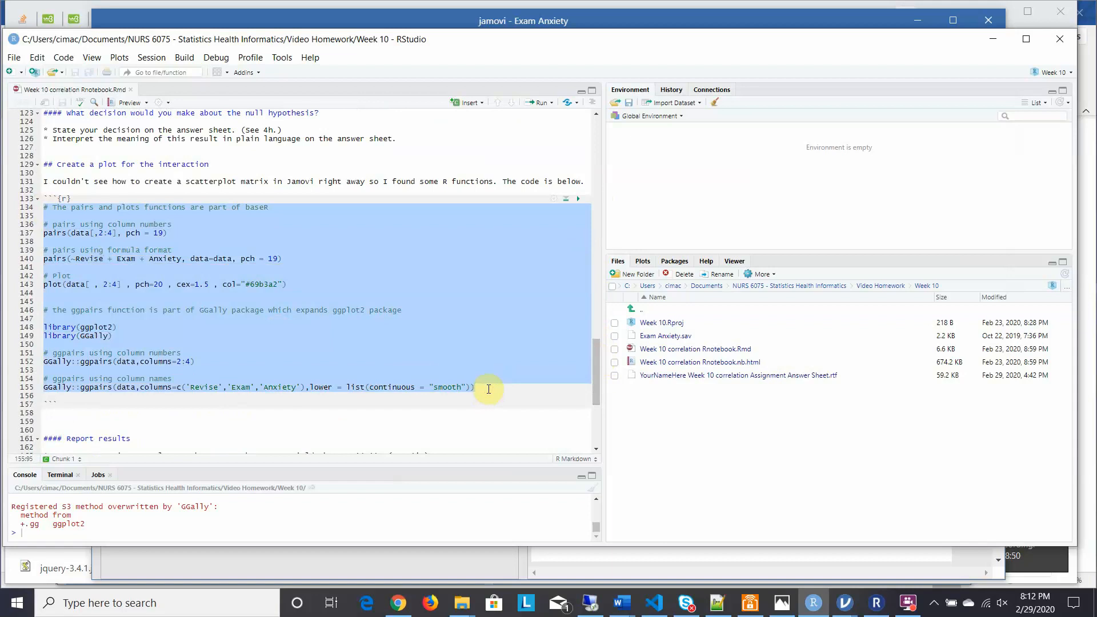
Open an Rj Editor analysis in jamovi and replace its sample code with the copied pairs, plot and ggpairs code.
{"action": "left_click", "coordinate": [646, 16]}
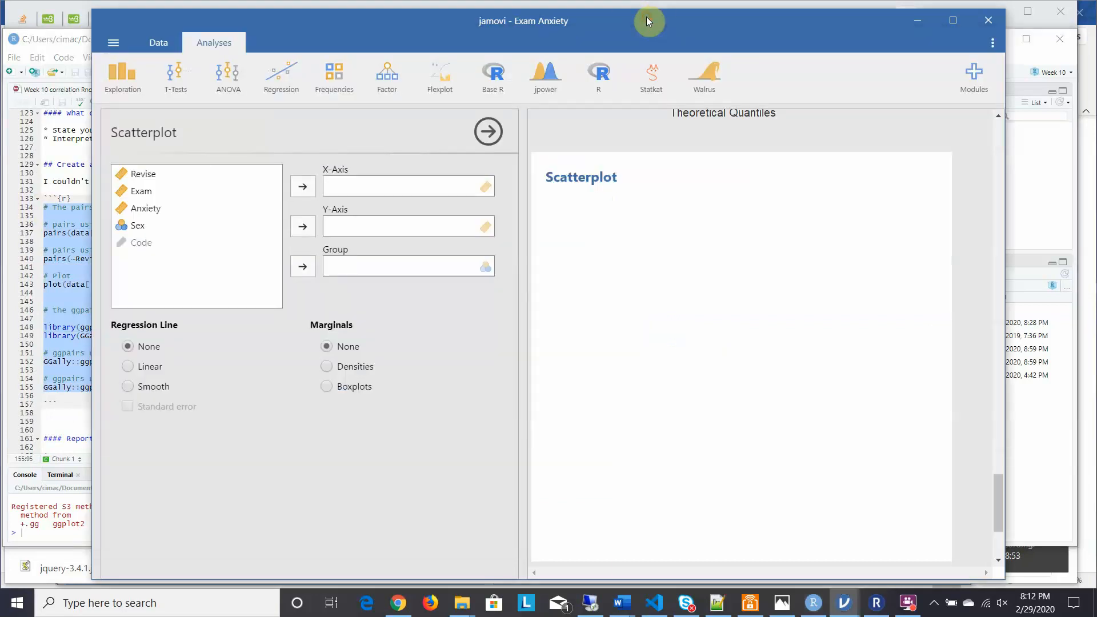
{"action": "left_click", "coordinate": [606, 76]}
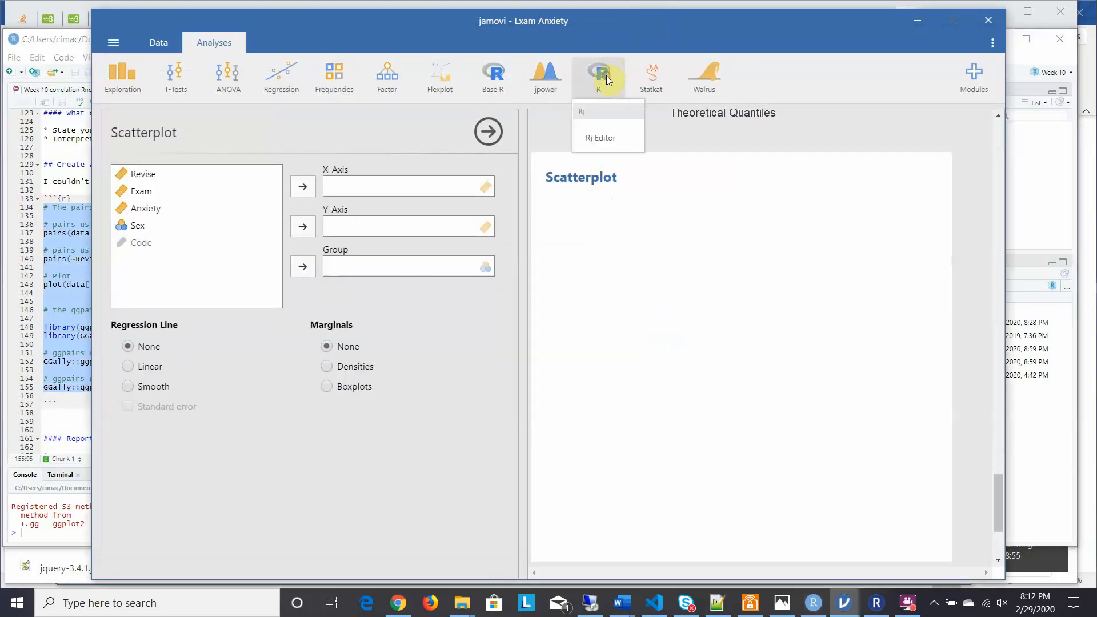
{"action": "left_click", "coordinate": [593, 147]}
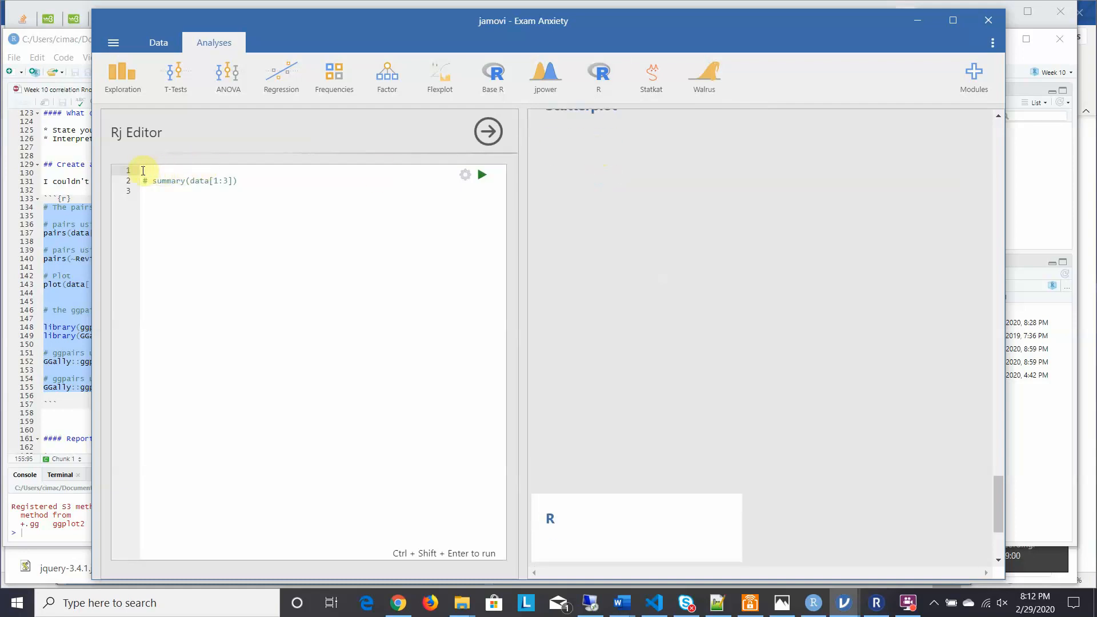
{"action": "left_click_drag", "start_coordinate": [143, 170], "coordinate": [230, 213]}
{"action": "key", "text": "BackSpace"}
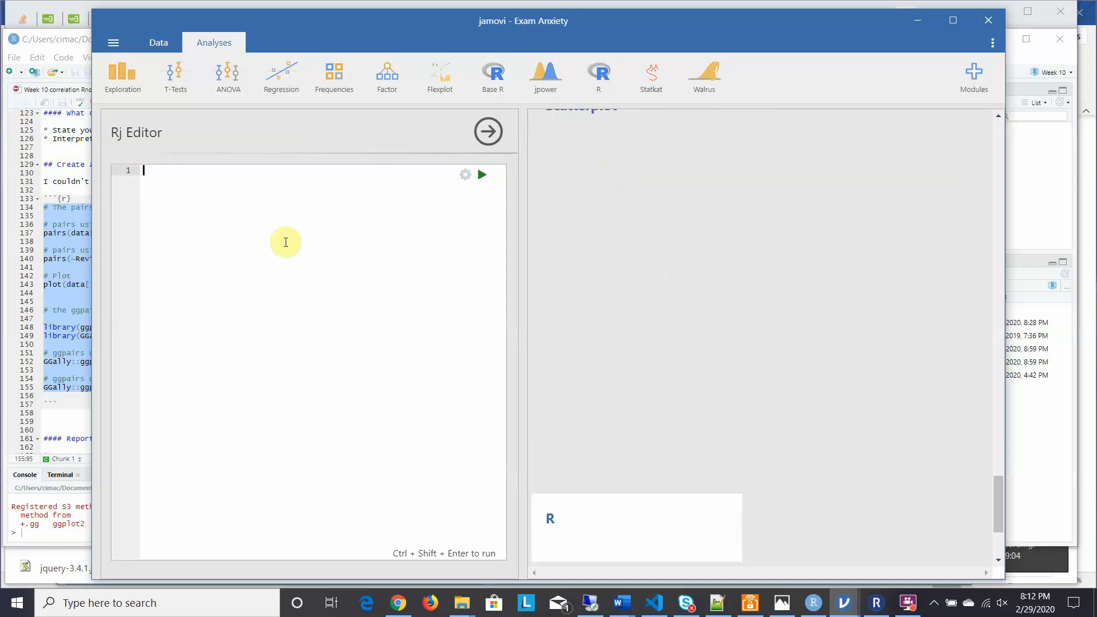
{"action": "key", "text": "ctrl+v"}
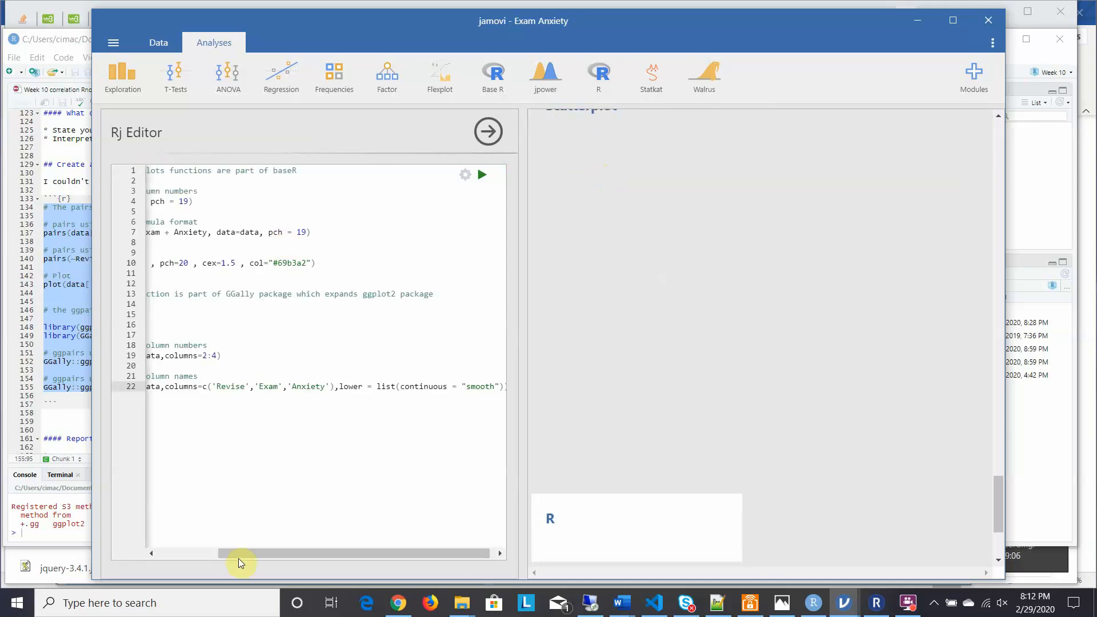
{"action": "left_click_drag", "start_coordinate": [242, 552], "coordinate": [140, 538]}
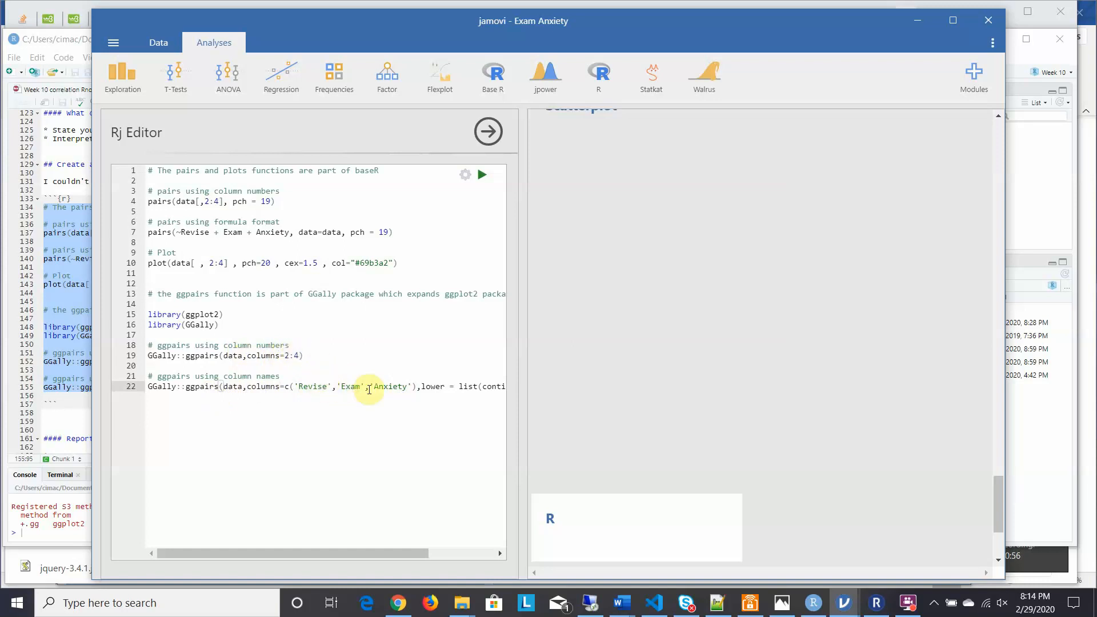
Set the Rj Editor output to Show code and output and run the code.
{"action": "left_click_drag", "start_coordinate": [283, 554], "coordinate": [221, 542]}
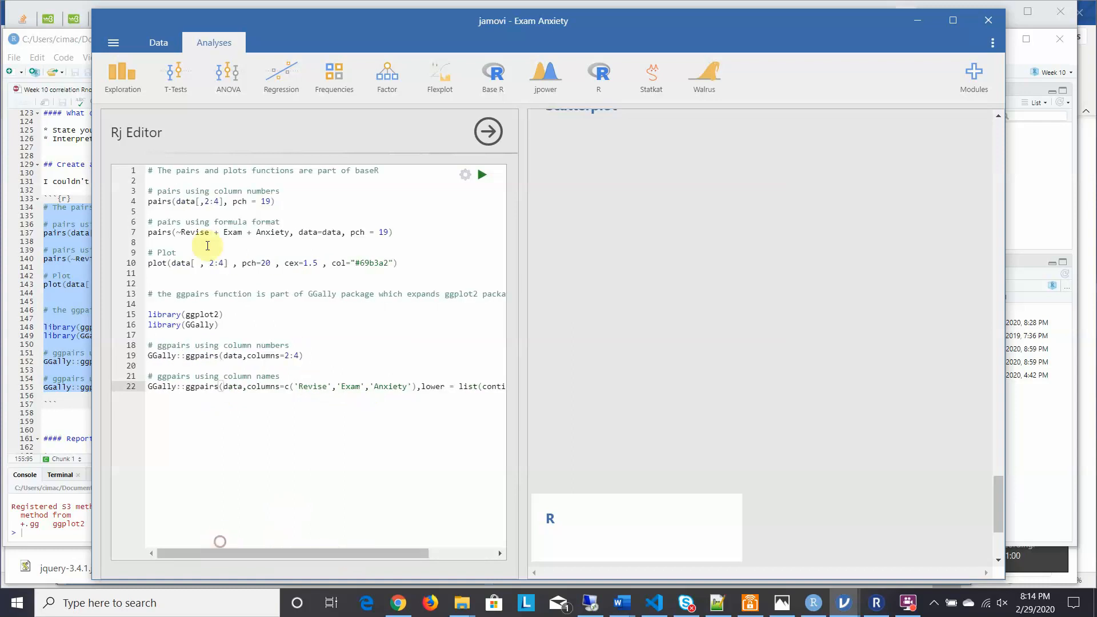
{"action": "left_click", "coordinate": [466, 175]}
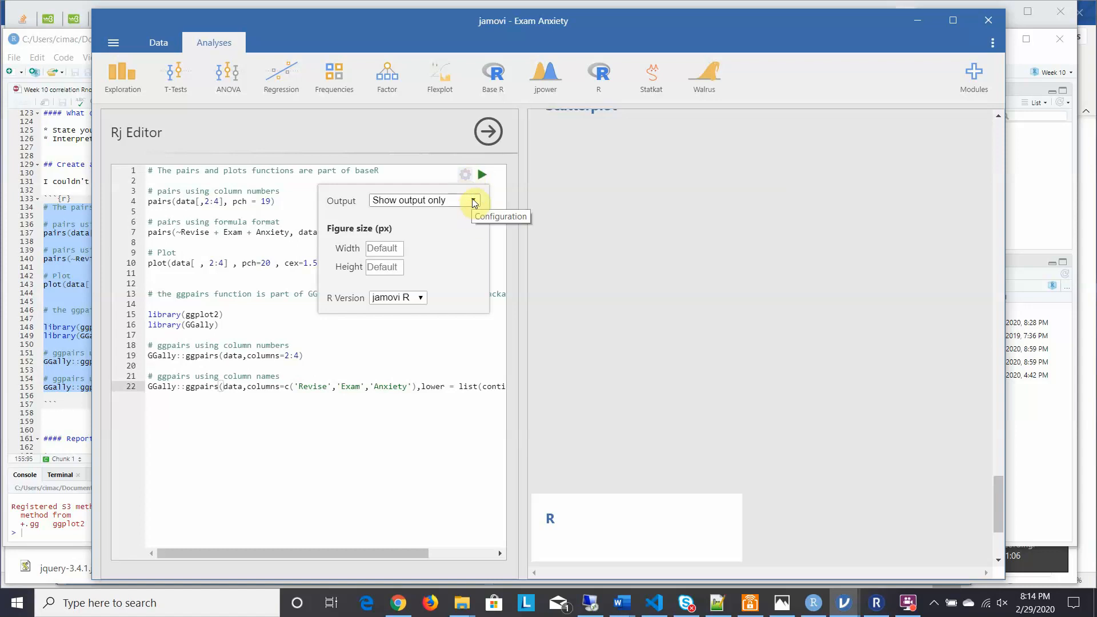
{"action": "left_click", "coordinate": [473, 201]}
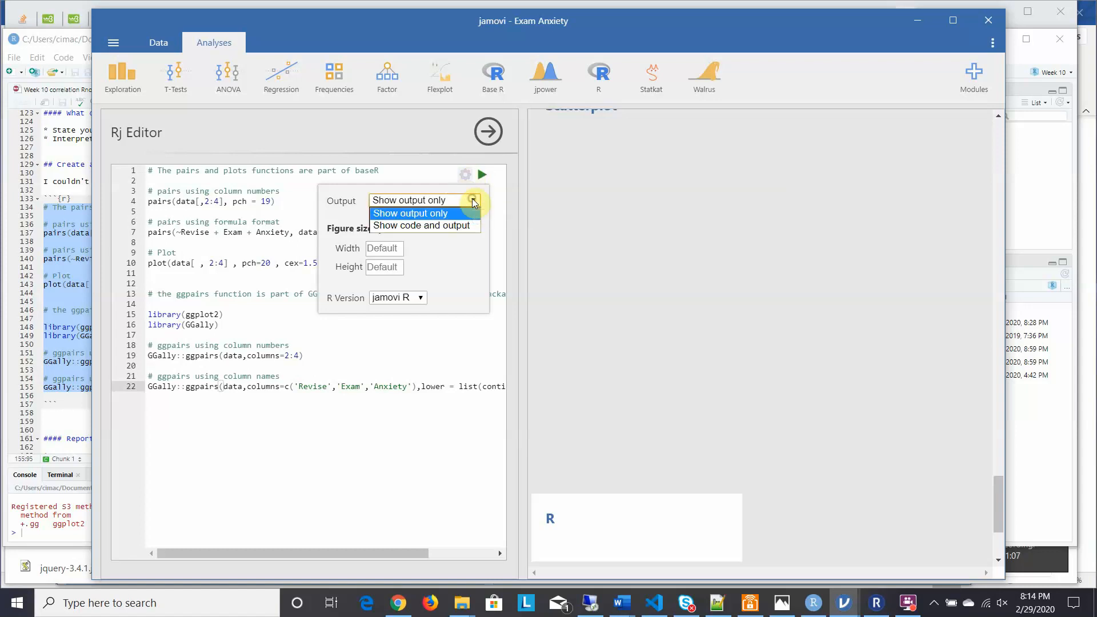
{"action": "left_click", "coordinate": [431, 226]}
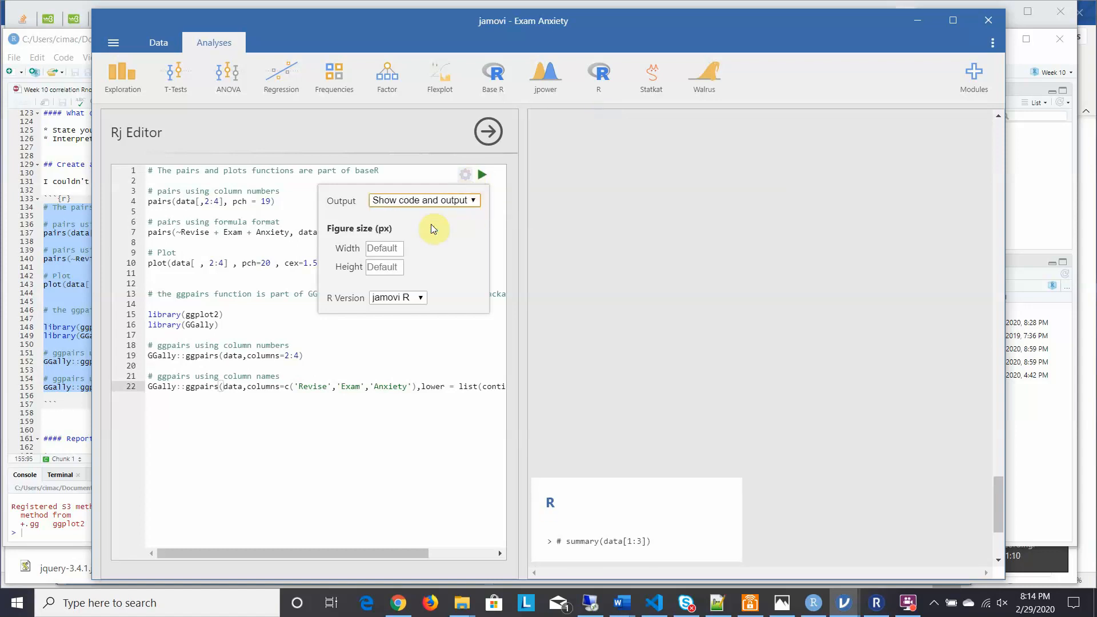
{"action": "left_click", "coordinate": [482, 176]}
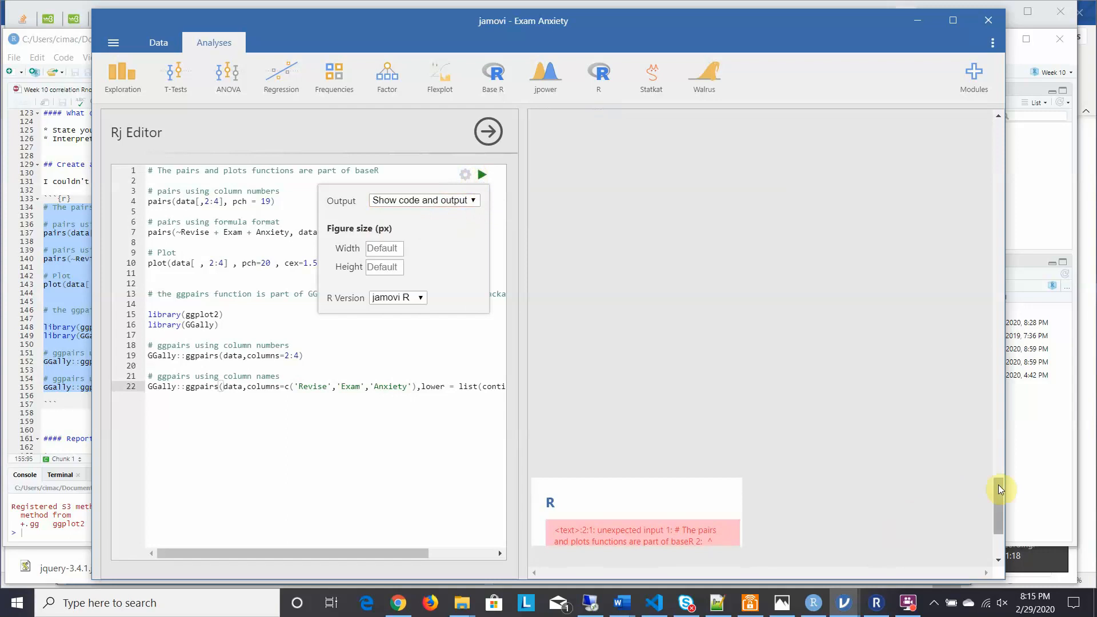
{"action": "left_click_drag", "start_coordinate": [999, 484], "coordinate": [1000, 513]}
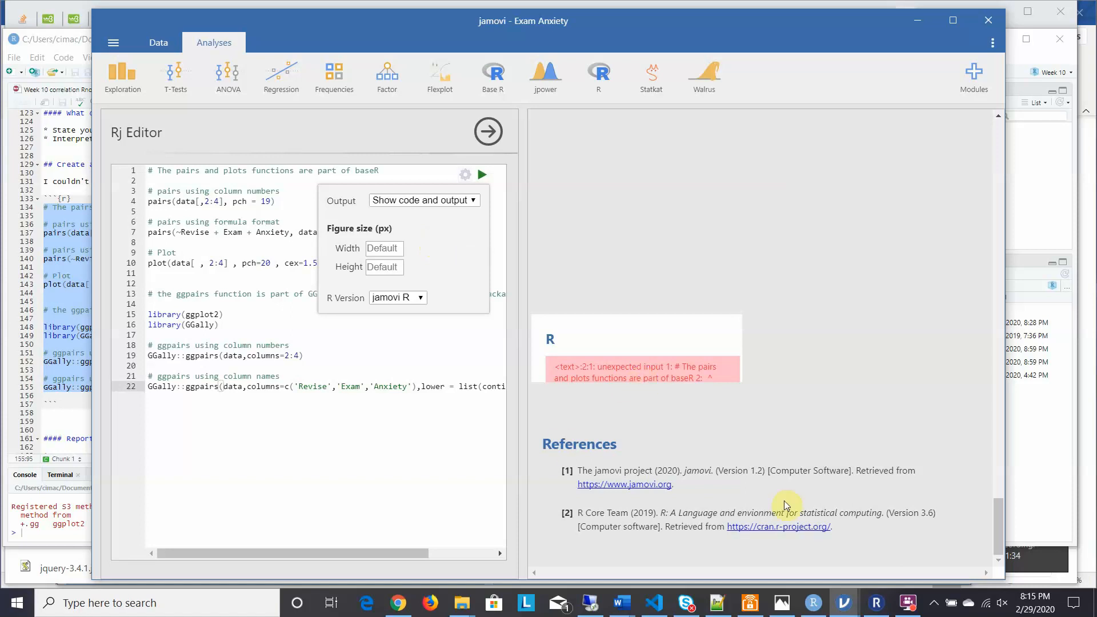
{"action": "mouse_move", "coordinate": [908, 608]}
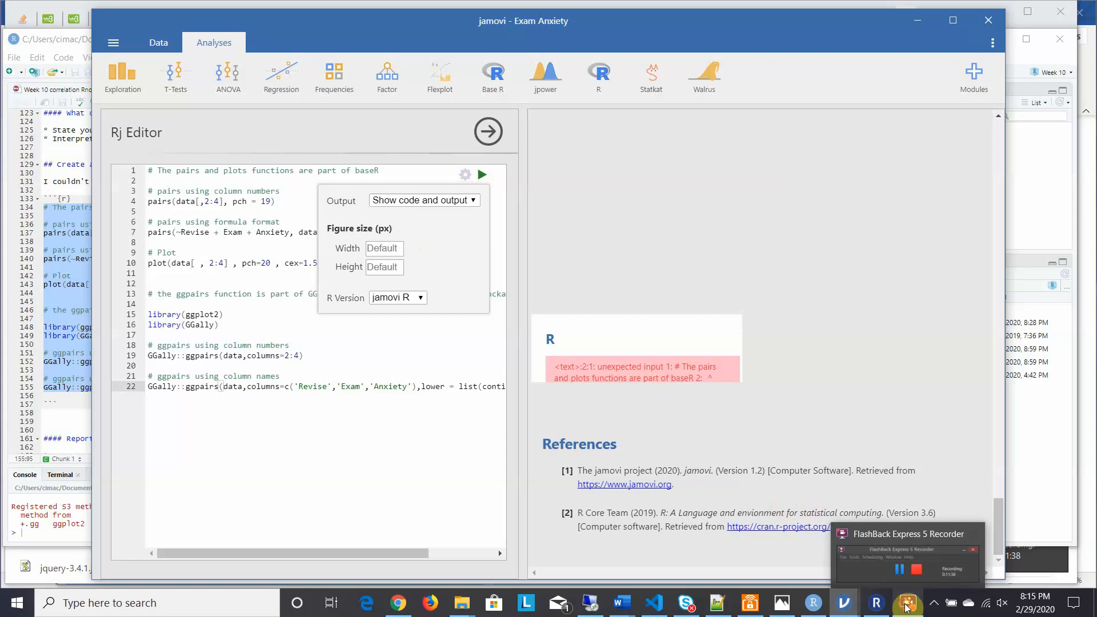
{"action": "left_click", "coordinate": [925, 550]}
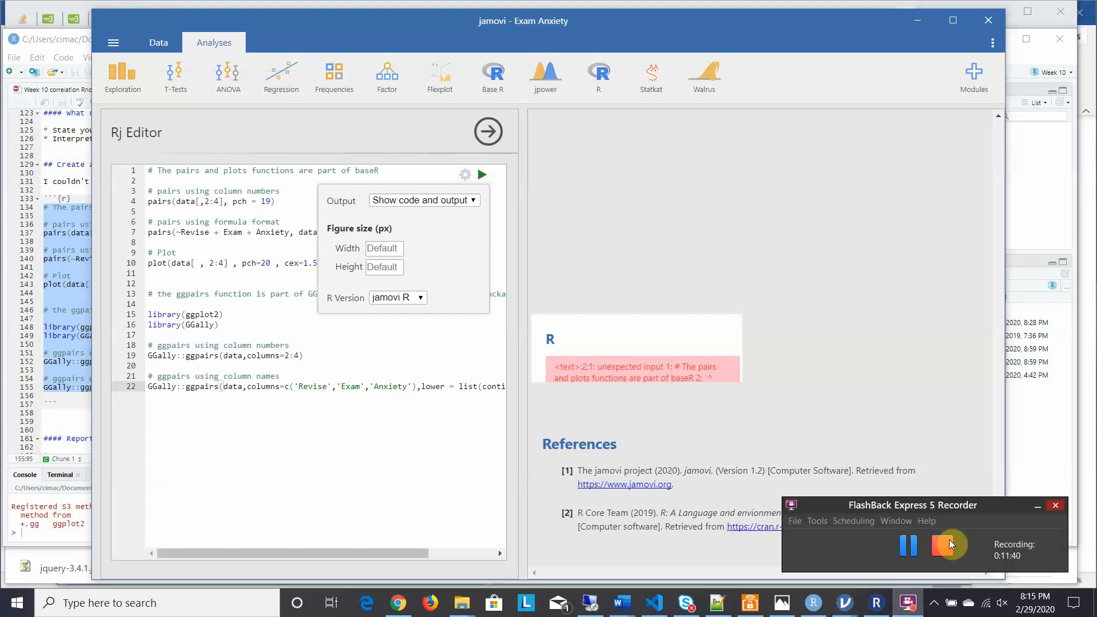
{"action": "left_click", "coordinate": [908, 548]}
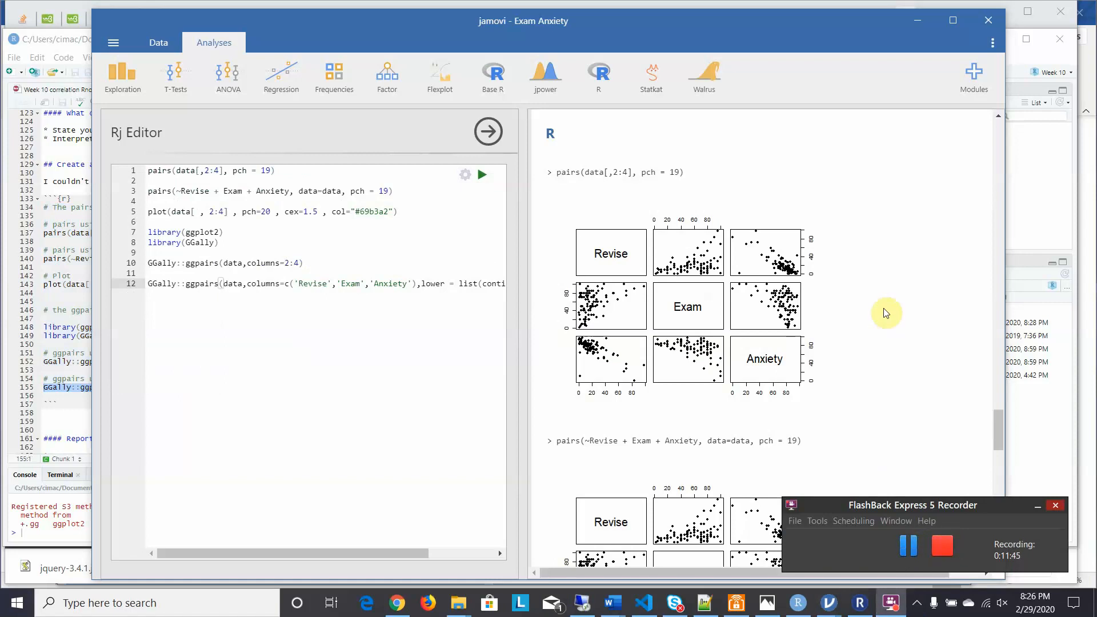
{"action": "left_click", "coordinate": [886, 314]}
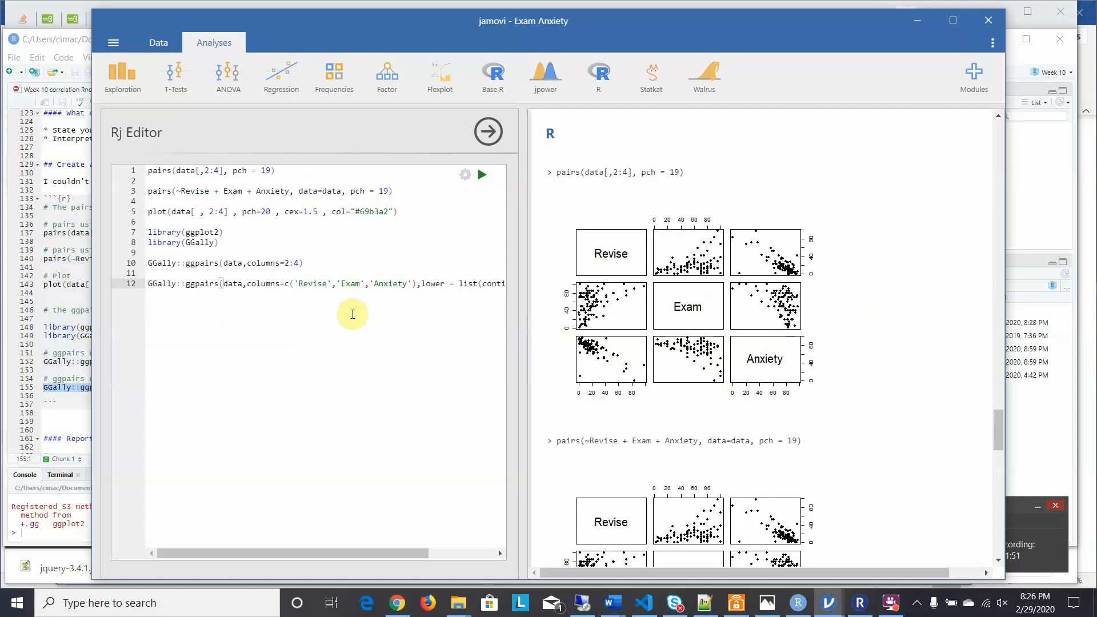
Switch to RStudio to compare the notebook's commented plotting code with the Rj Editor code, and return to jamovi.
{"action": "left_click", "coordinate": [16, 275]}
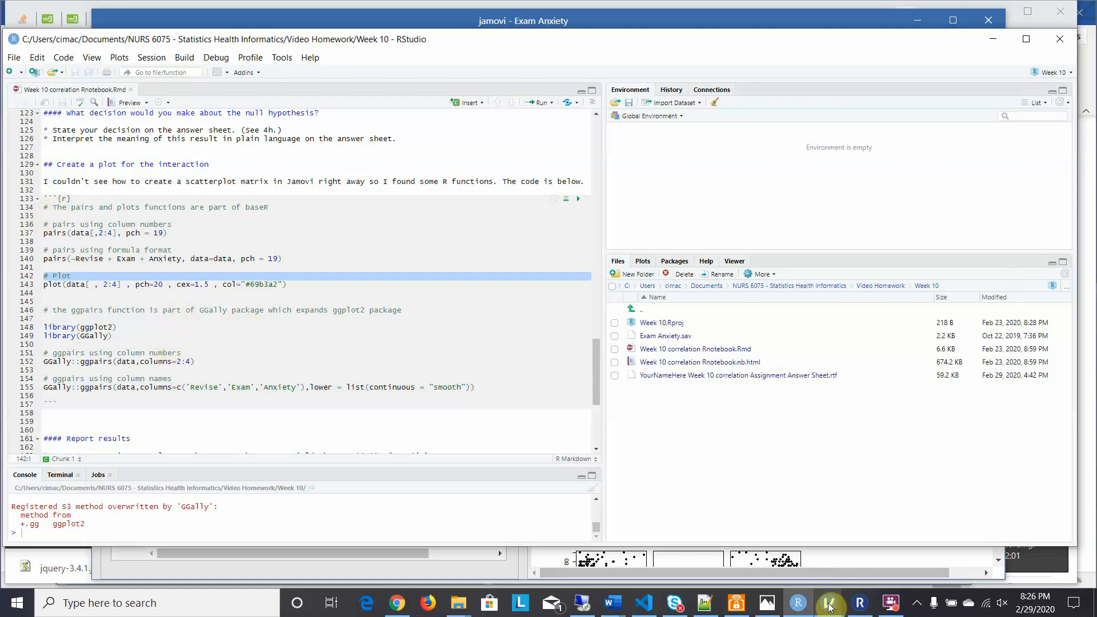
{"action": "mouse_move", "coordinate": [829, 606]}
{"action": "left_click", "coordinate": [883, 550]}
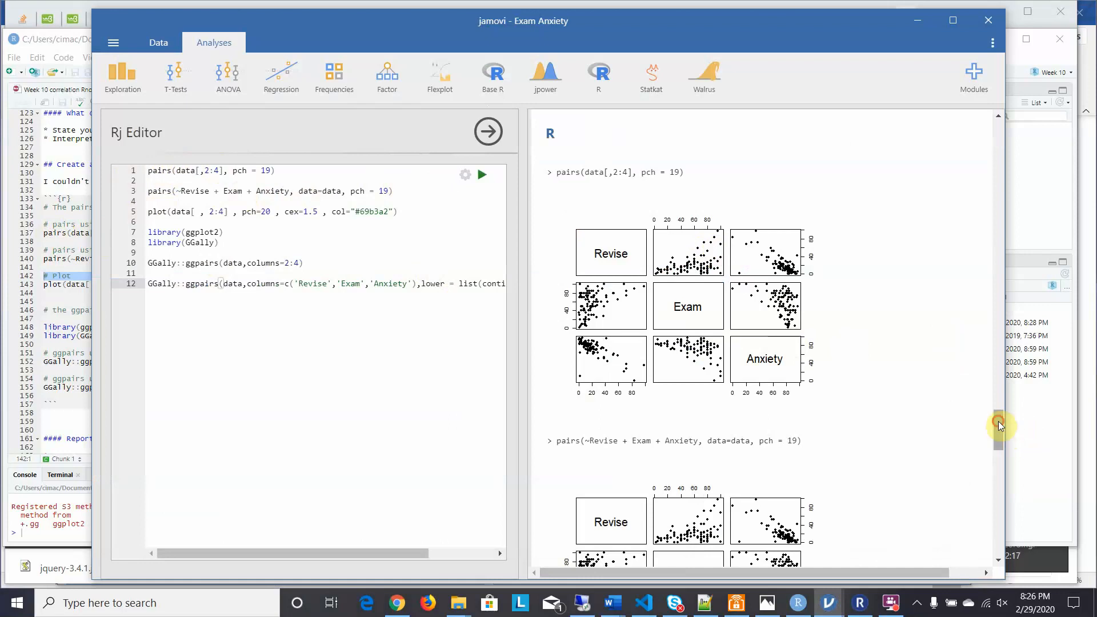
Examine the pairs, plot and ggpairs scatterplot matrices of Revise, Exam and Anxiety, including the correlations and fitted lines.
{"action": "mouse_move", "coordinate": [1000, 426]}
{"action": "left_mouse_down"}
{"action": "mouse_move", "coordinate": [1000, 447]}
{"action": "mouse_move", "coordinate": [996, 417]}
{"action": "left_mouse_up"}
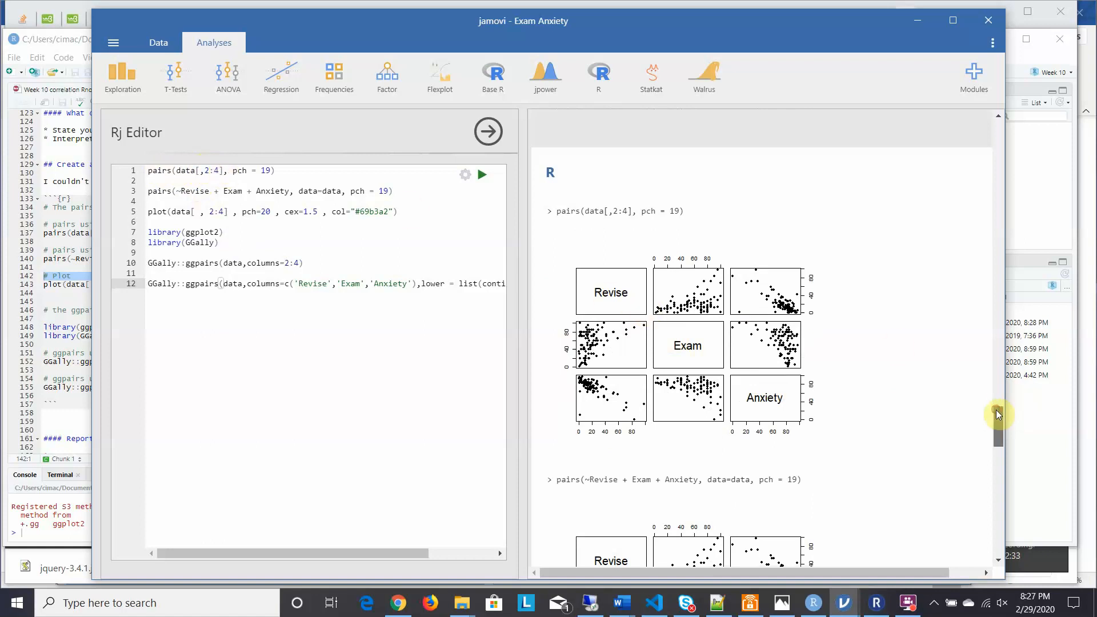
{"action": "left_click_drag", "start_coordinate": [996, 409], "coordinate": [997, 432]}
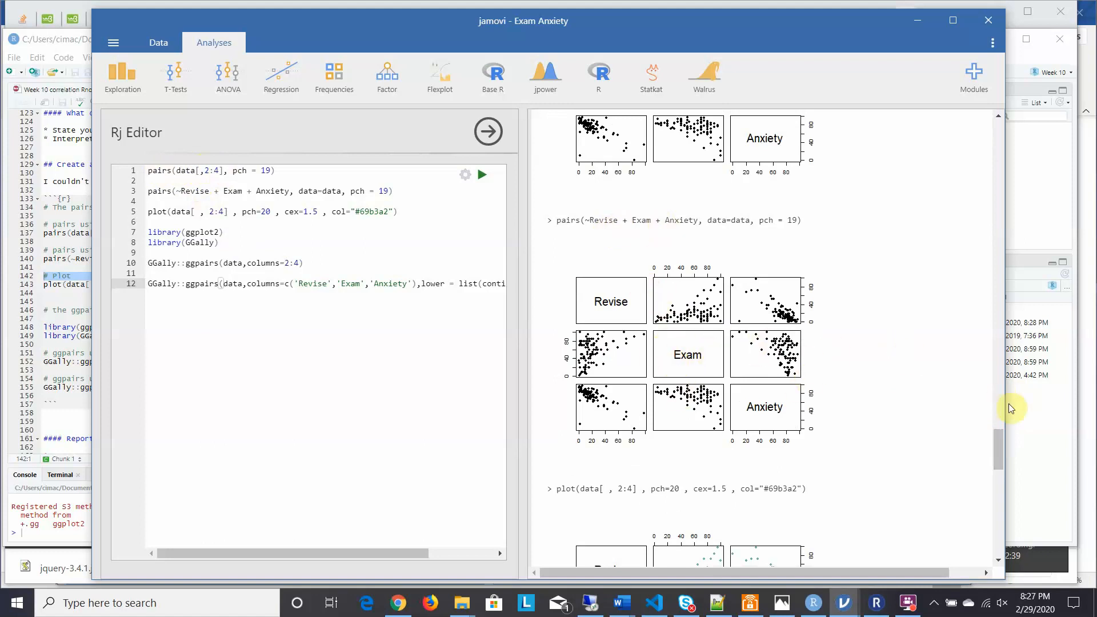
{"action": "left_click", "coordinate": [1002, 437]}
{"action": "left_click_drag", "start_coordinate": [1001, 440], "coordinate": [1002, 460]}
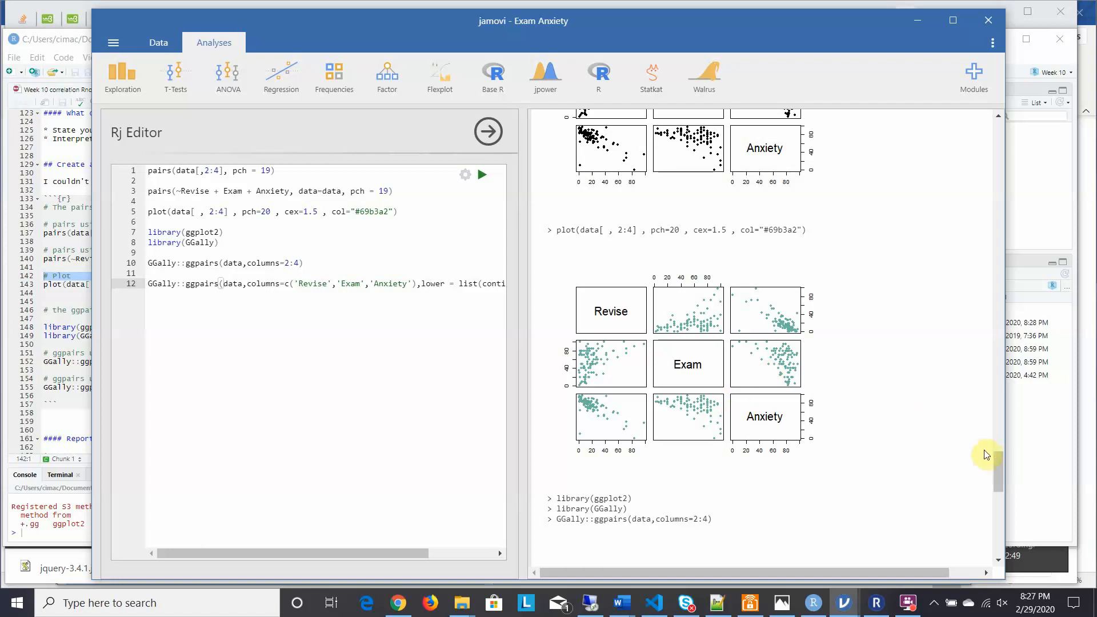
{"action": "left_click_drag", "start_coordinate": [995, 460], "coordinate": [995, 448]}
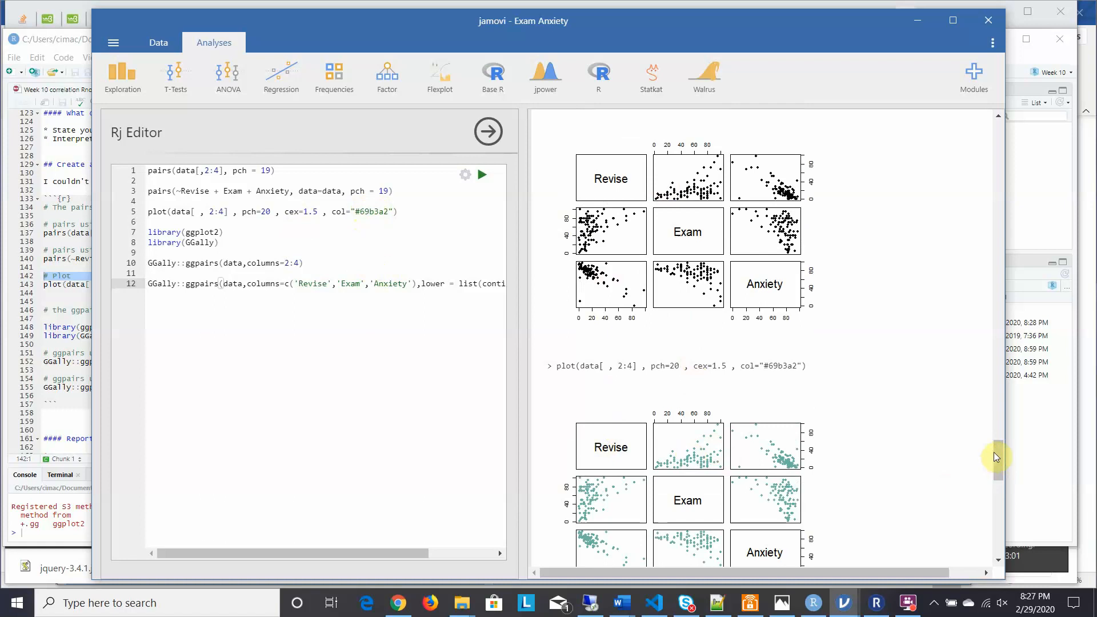
{"action": "left_click_drag", "start_coordinate": [997, 456], "coordinate": [1000, 495]}
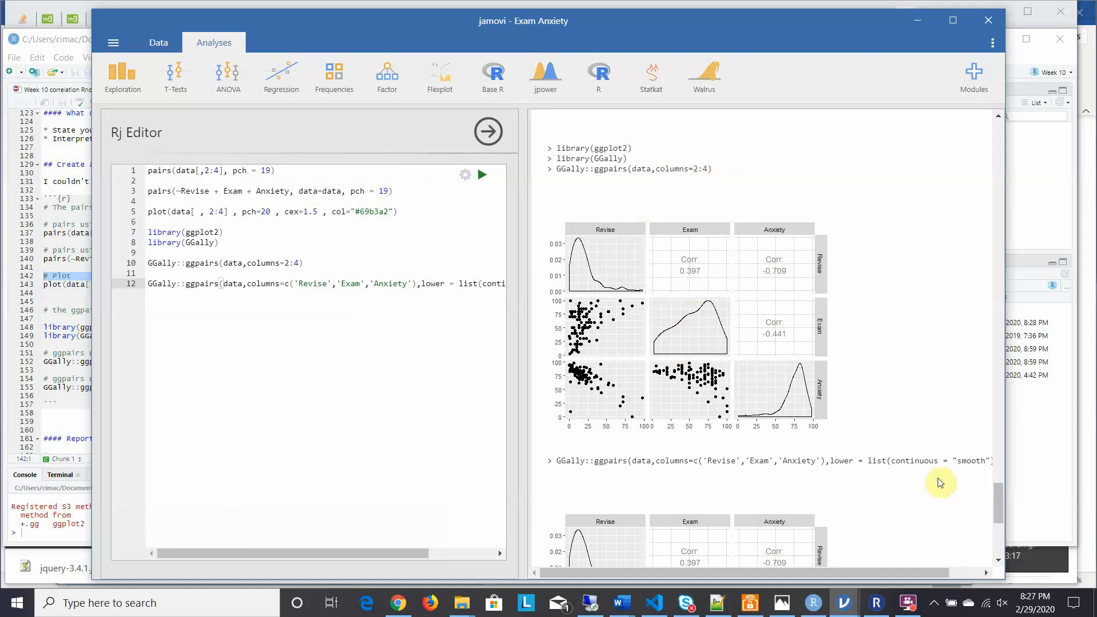
{"action": "left_click_drag", "start_coordinate": [995, 488], "coordinate": [997, 506]}
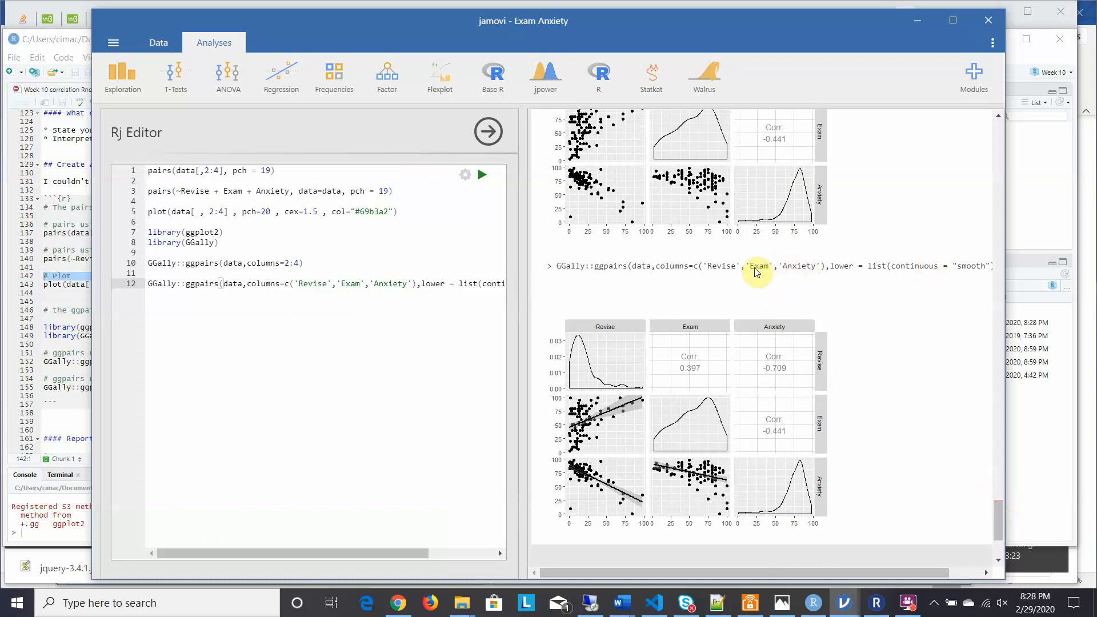
{"action": "left_click_drag", "start_coordinate": [835, 572], "coordinate": [884, 575]}
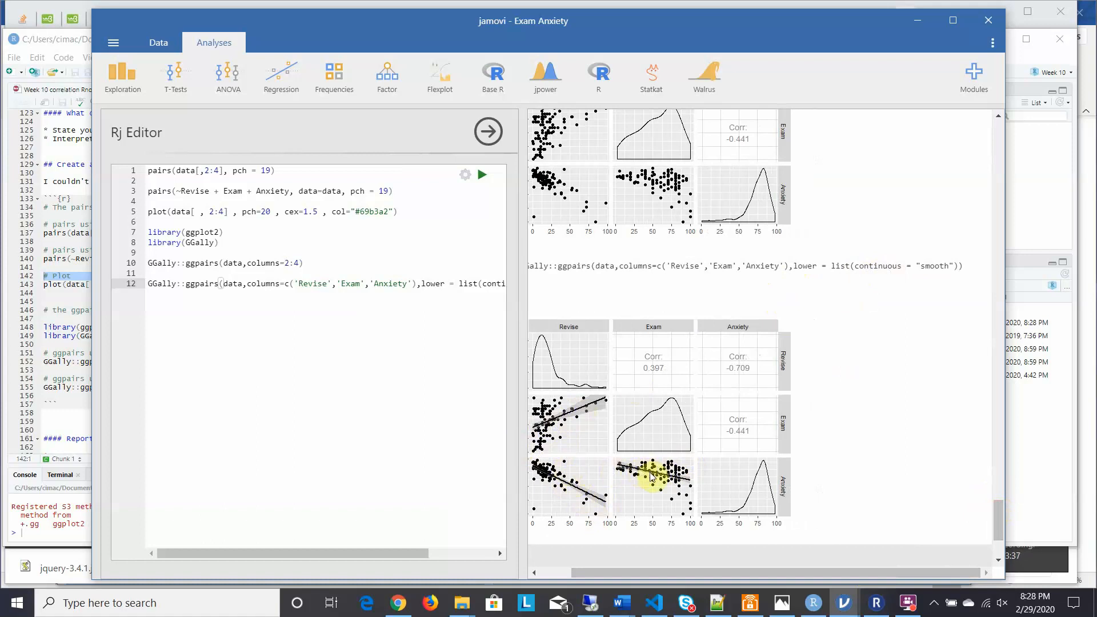
{"action": "left_click", "coordinate": [722, 575]}
{"action": "left_click_drag", "start_coordinate": [721, 575], "coordinate": [667, 572]}
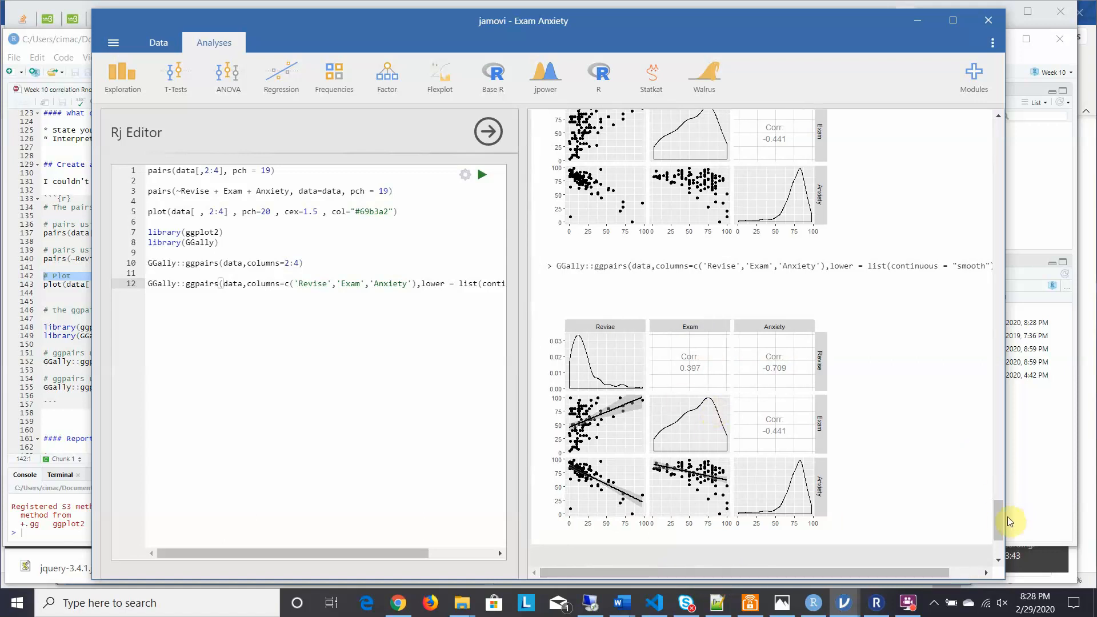
{"action": "left_click_drag", "start_coordinate": [1000, 517], "coordinate": [993, 433]}
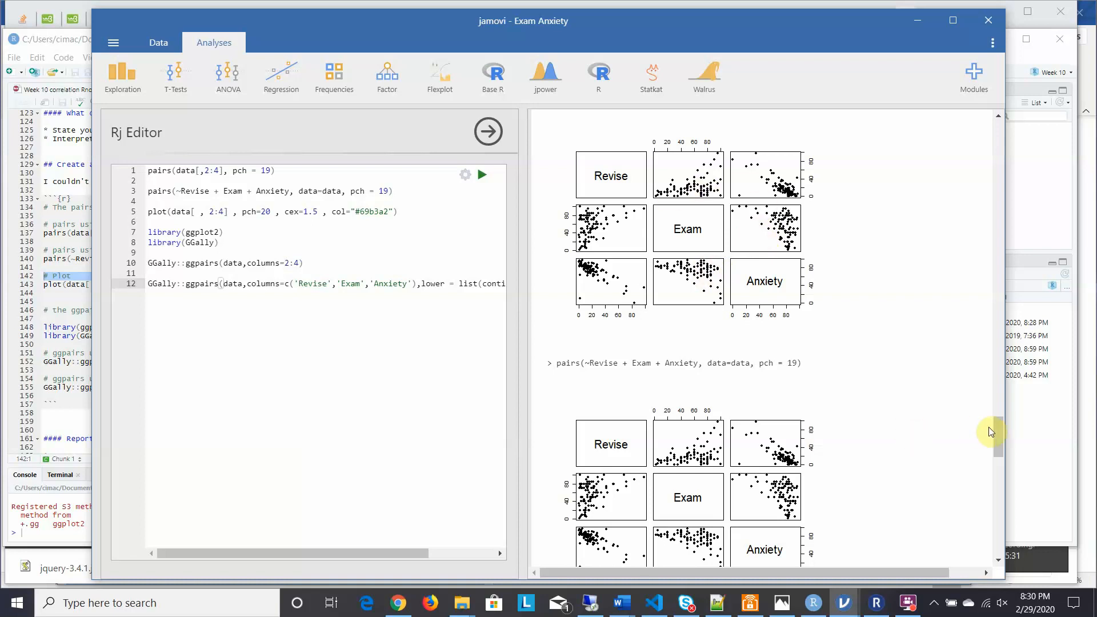
Add density curves to the histograms in the existing Descriptives analysis and view the Revise histogram.
{"action": "left_click_drag", "start_coordinate": [997, 427], "coordinate": [998, 495]}
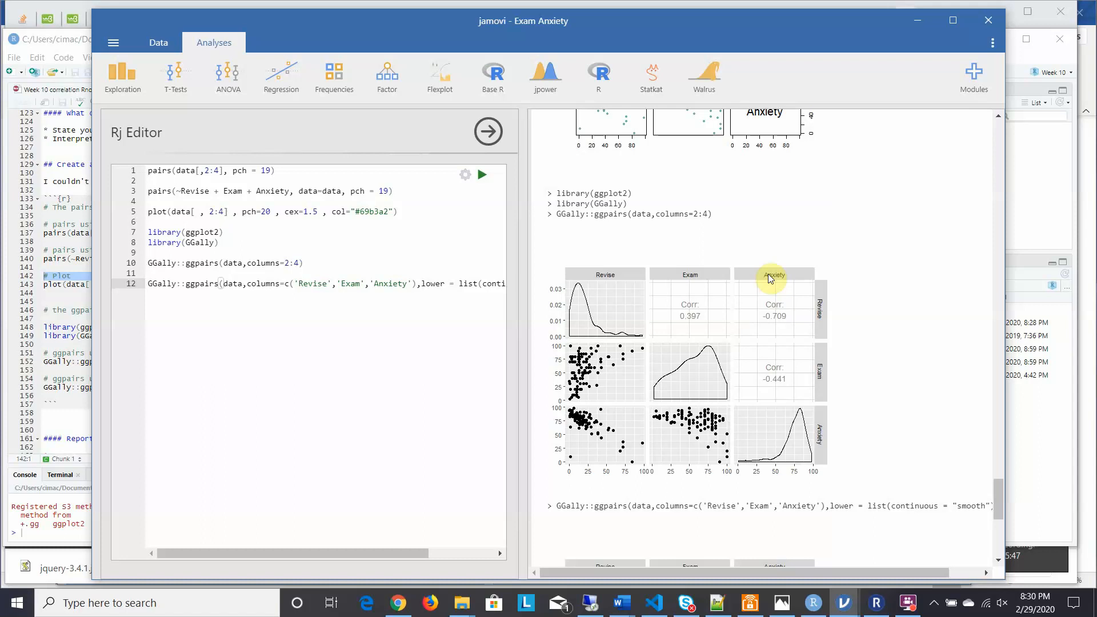
{"action": "left_click", "coordinate": [996, 491]}
{"action": "left_click_drag", "start_coordinate": [995, 496], "coordinate": [977, 198]}
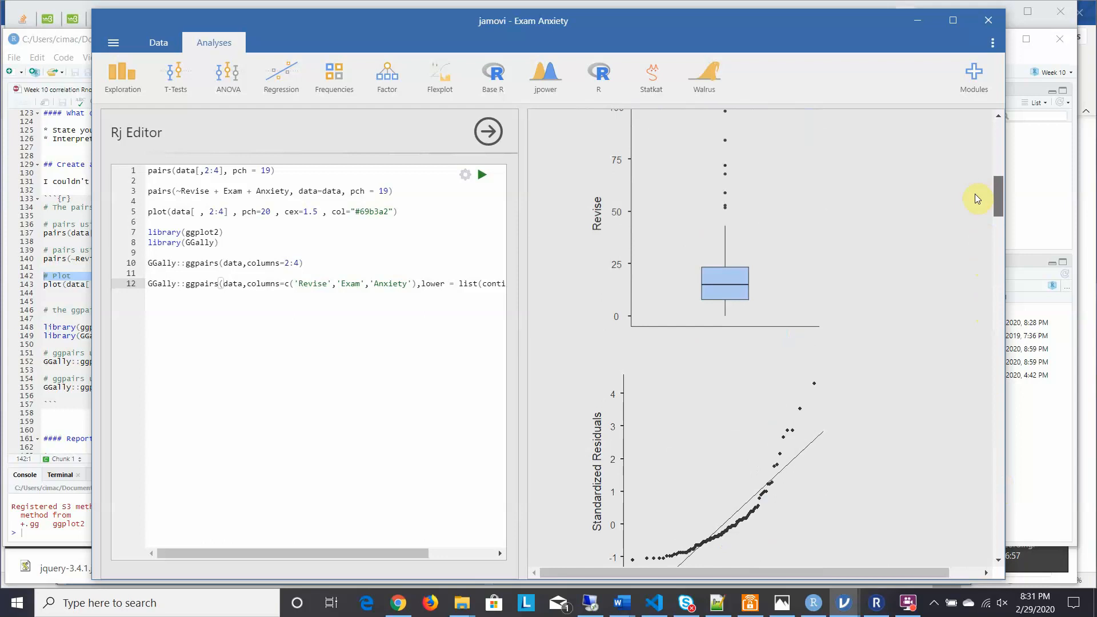
{"action": "left_click", "coordinate": [775, 189]}
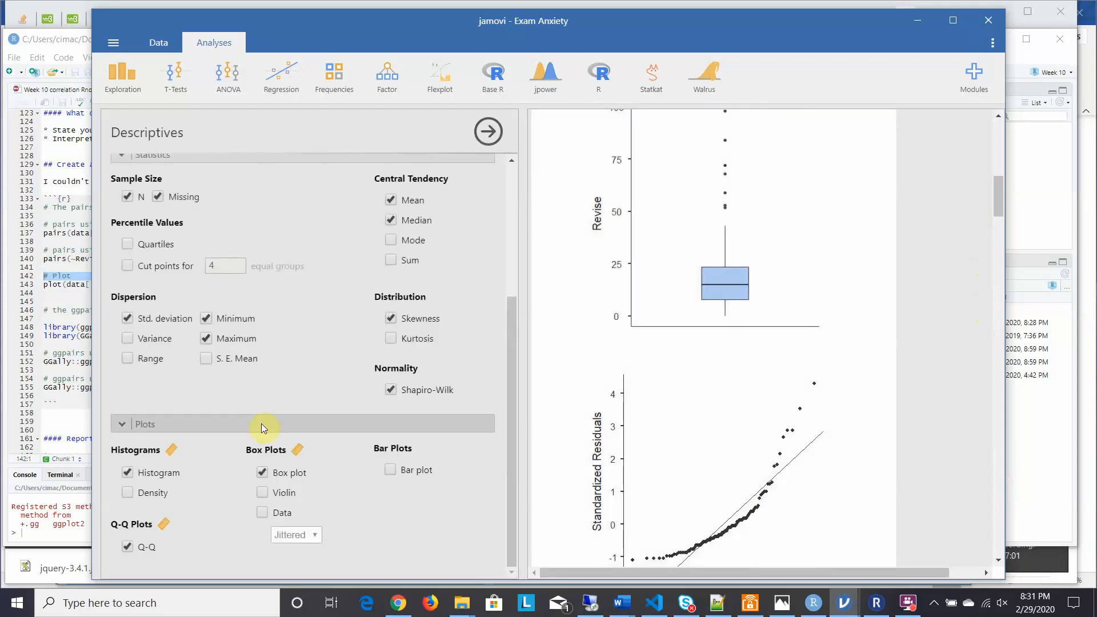
{"action": "left_click", "coordinate": [127, 492]}
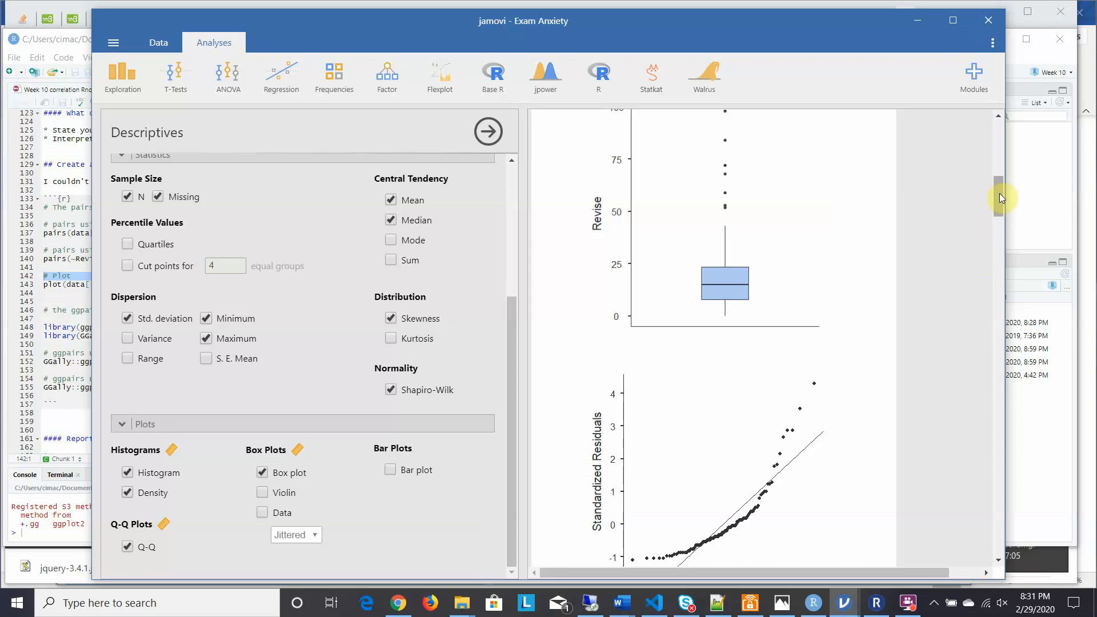
{"action": "left_click_drag", "start_coordinate": [999, 198], "coordinate": [1000, 170]}
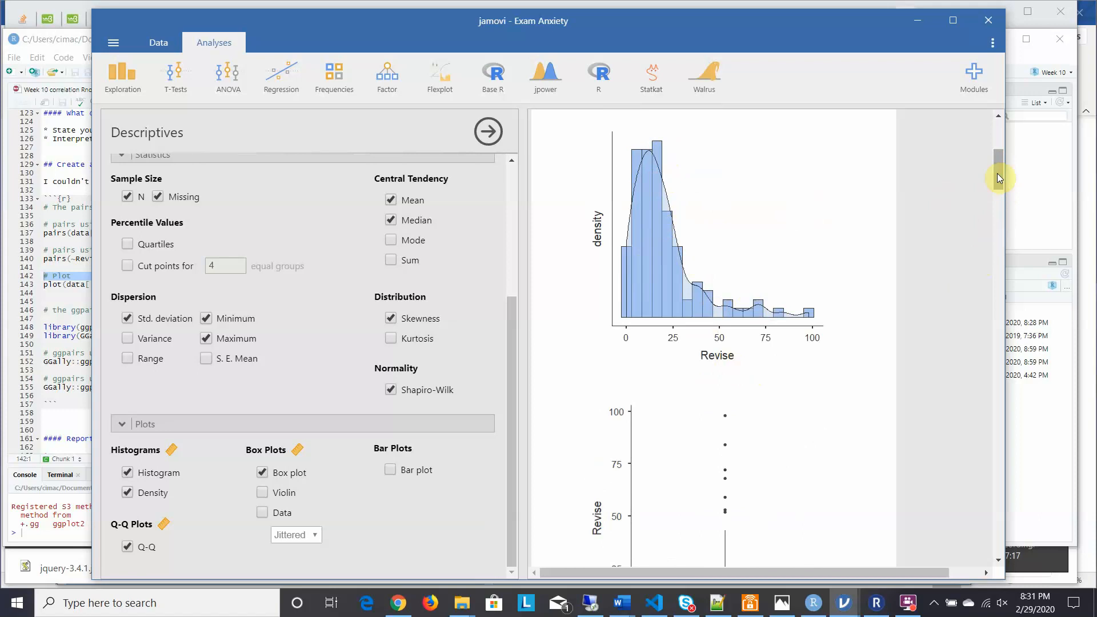
Compare the Revise histogram's density curve with the density plots in the two ggpairs matrices.
{"action": "left_click_drag", "start_coordinate": [997, 173], "coordinate": [993, 338]}
{"action": "left_click_drag", "start_coordinate": [990, 409], "coordinate": [1001, 530]}
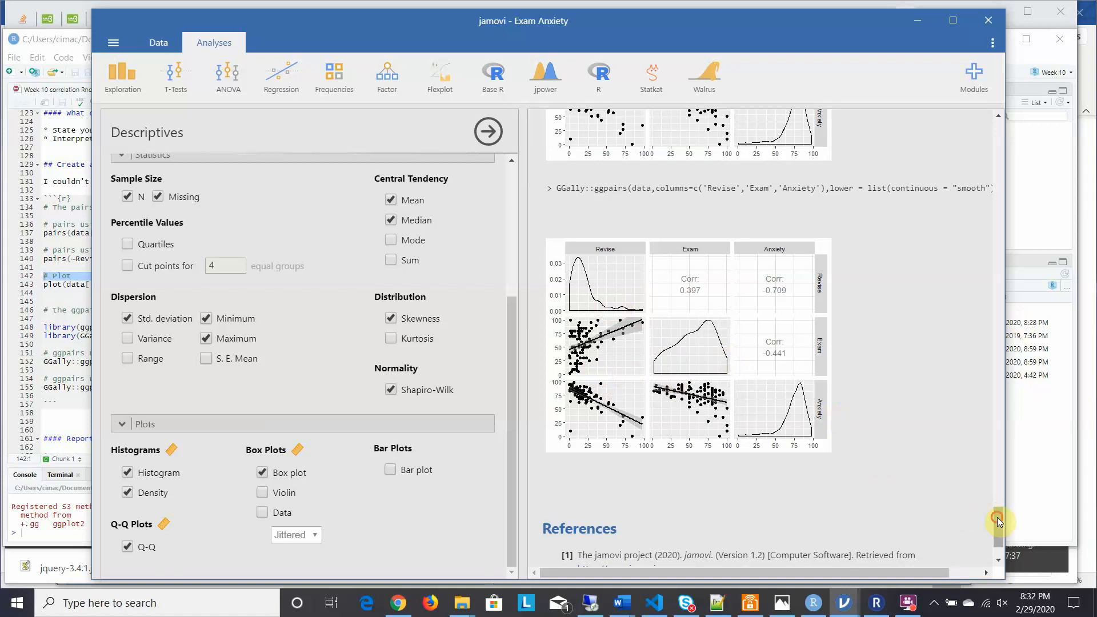
{"action": "scroll", "coordinate": [996, 520], "scroll_direction": "down", "scroll_amount": 2}
{"action": "mouse_move", "coordinate": [996, 503]}
{"action": "left_mouse_down"}
{"action": "mouse_move", "coordinate": [989, 451]}
{"action": "mouse_move", "coordinate": [999, 543]}
{"action": "mouse_move", "coordinate": [989, 488]}
{"action": "left_mouse_up"}
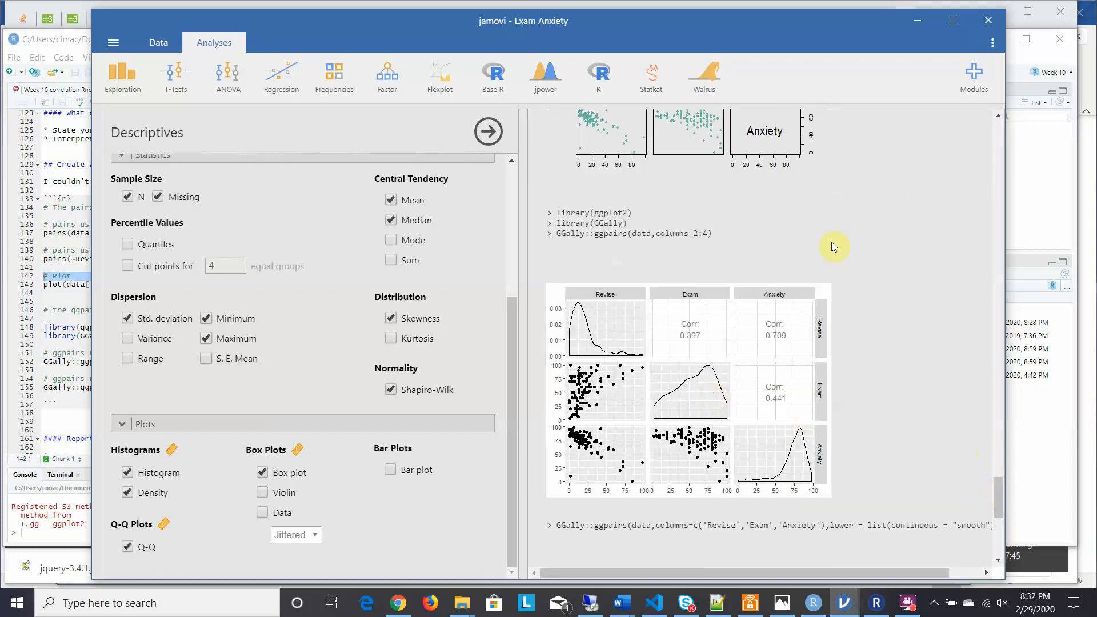
Insert the line "# comment" above the first pairs call in the Rj Editor code, rerun it and check the output.
{"action": "left_click", "coordinate": [860, 321]}
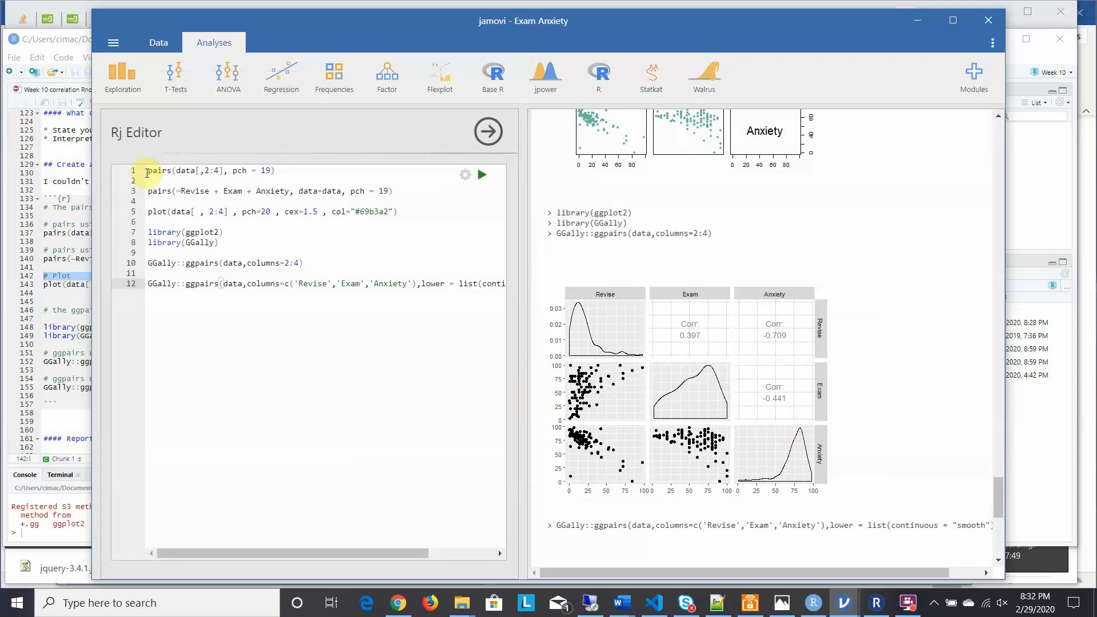
{"action": "left_click", "coordinate": [147, 172]}
{"action": "key", "text": "Return"}
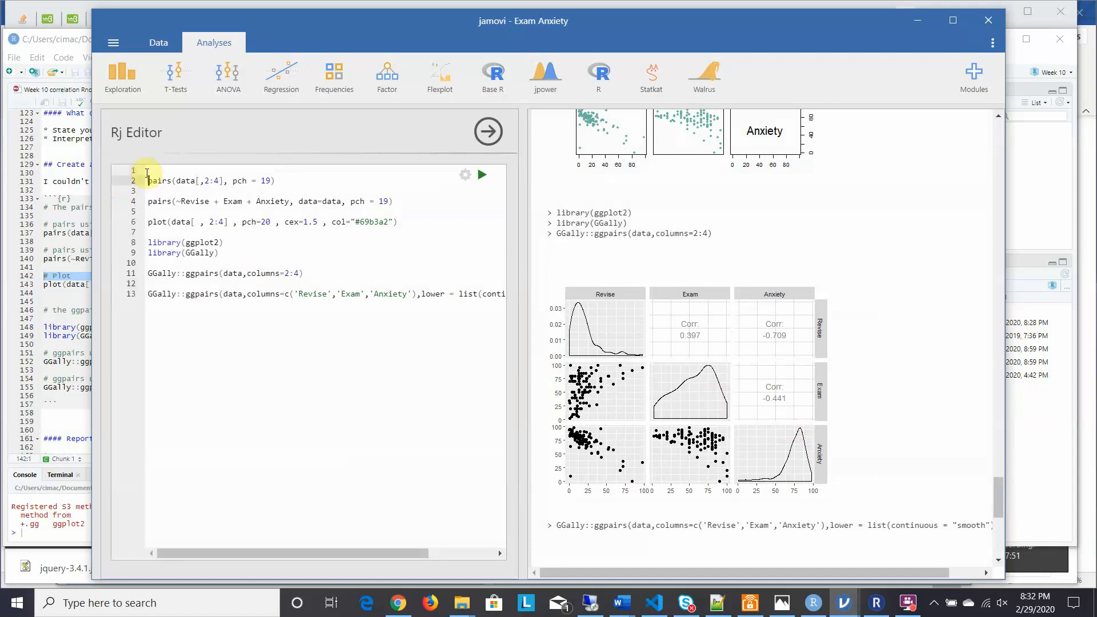
{"action": "key", "text": "Up"}
{"action": "type", "text": "# comment"}
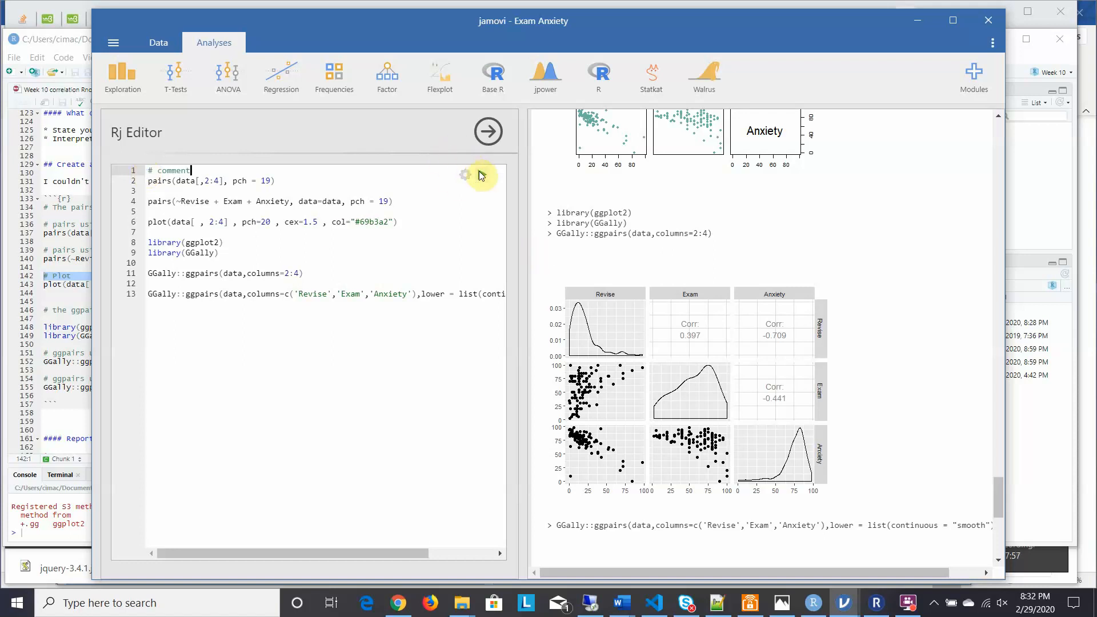
{"action": "left_click", "coordinate": [481, 175]}
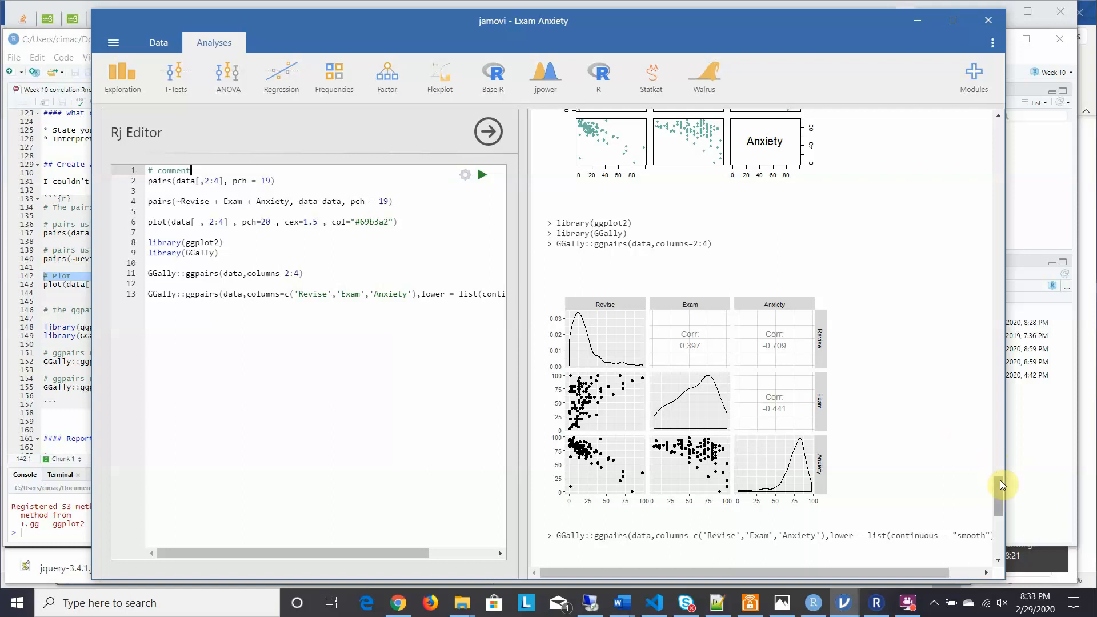
{"action": "left_click_drag", "start_coordinate": [1000, 482], "coordinate": [994, 407]}
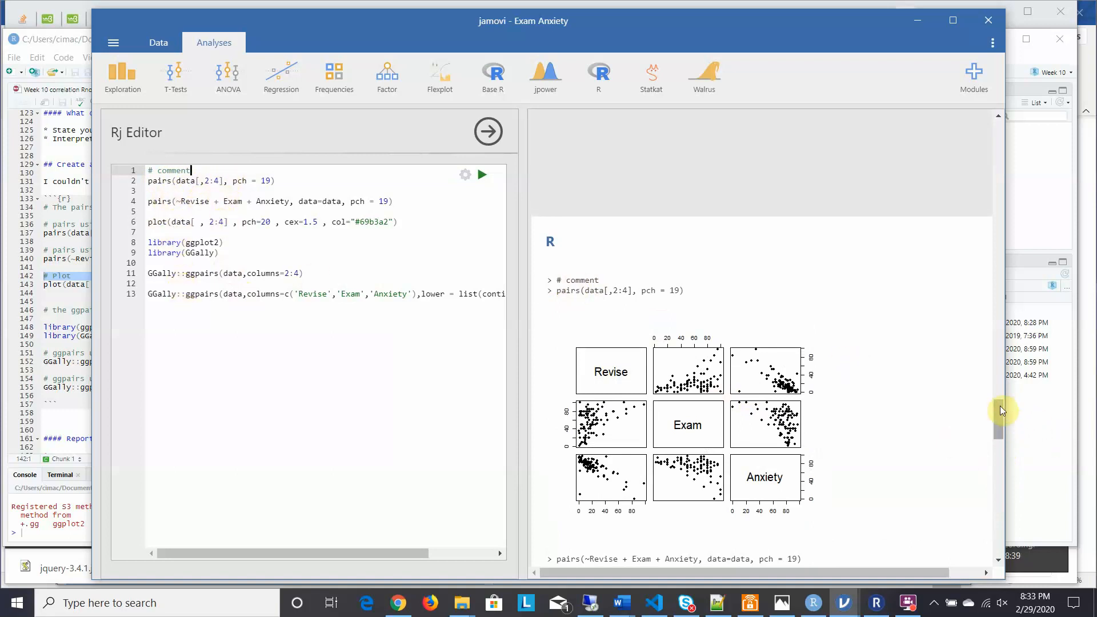
{"action": "left_click_drag", "start_coordinate": [1000, 411], "coordinate": [1008, 517]}
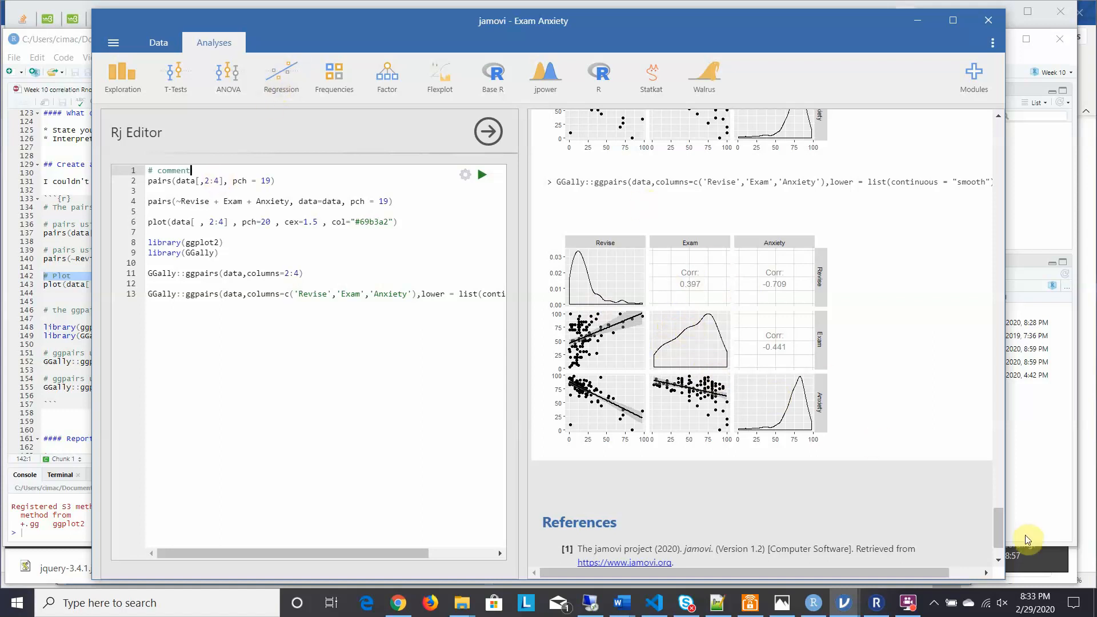
Remove the empty Scatterplot analysis from the results.
{"action": "left_click_drag", "start_coordinate": [999, 526], "coordinate": [959, 385]}
{"action": "left_click", "coordinate": [583, 237]}
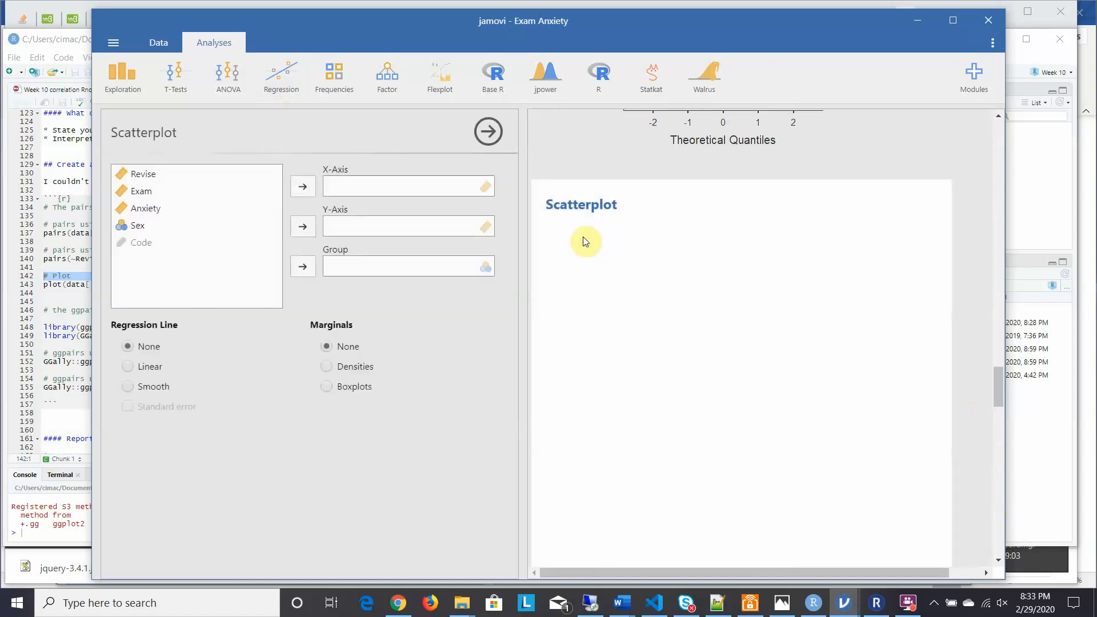
{"action": "right_click", "coordinate": [823, 287]}
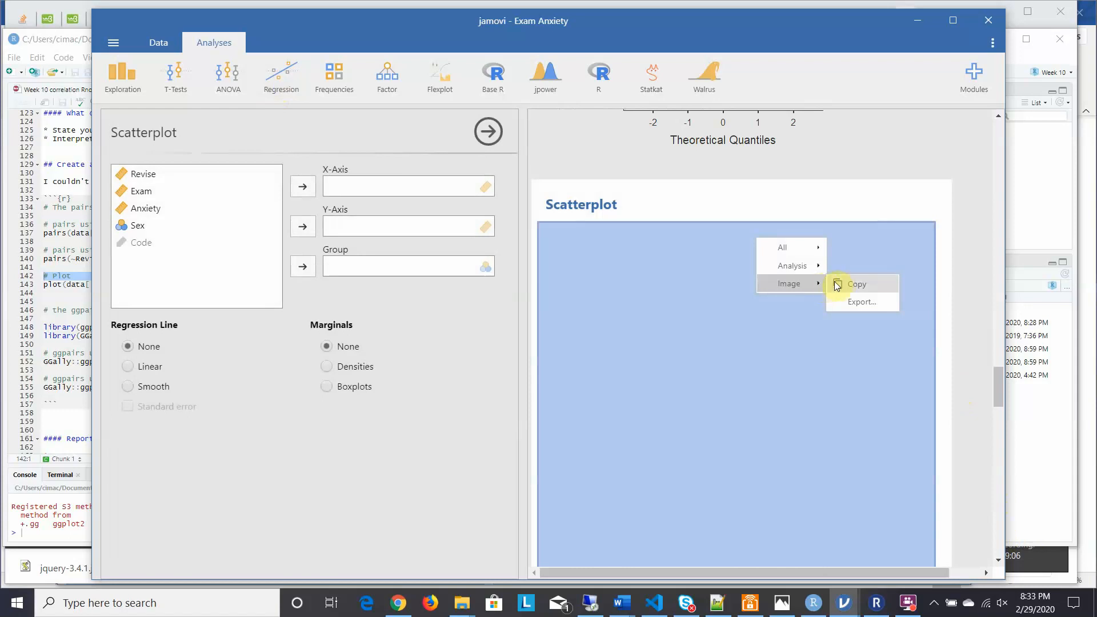
{"action": "right_click", "coordinate": [650, 206]}
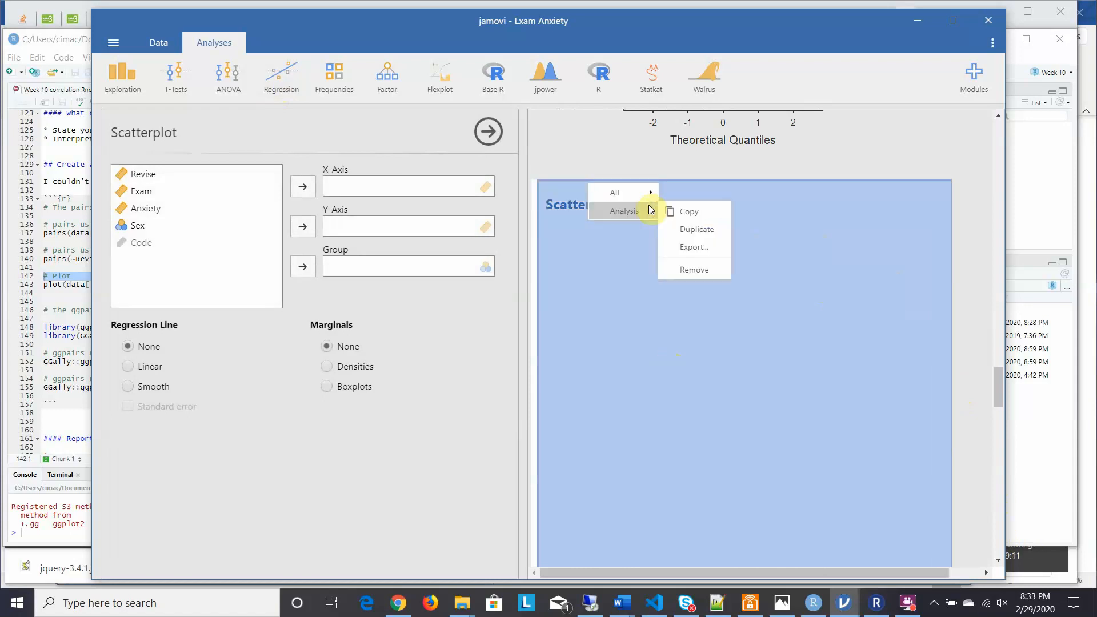
{"action": "left_click", "coordinate": [680, 268]}
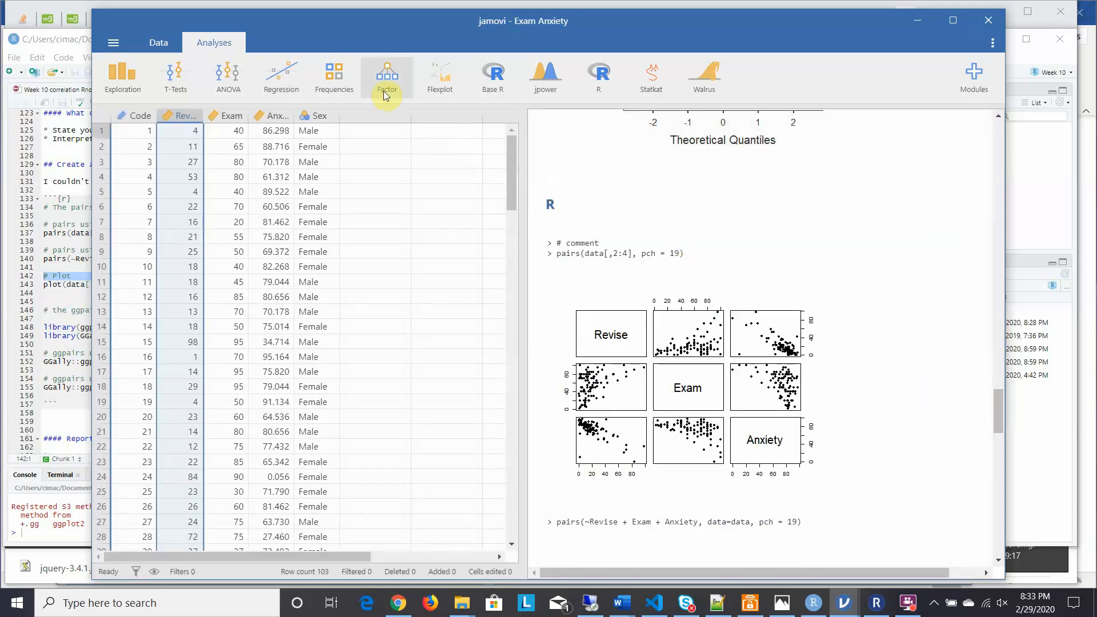
Create a Pearson correlation matrix of Revise, Exam and Anxiety with significant correlations flagged and 95% confidence intervals, leaving out N.
{"action": "left_click", "coordinate": [289, 79]}
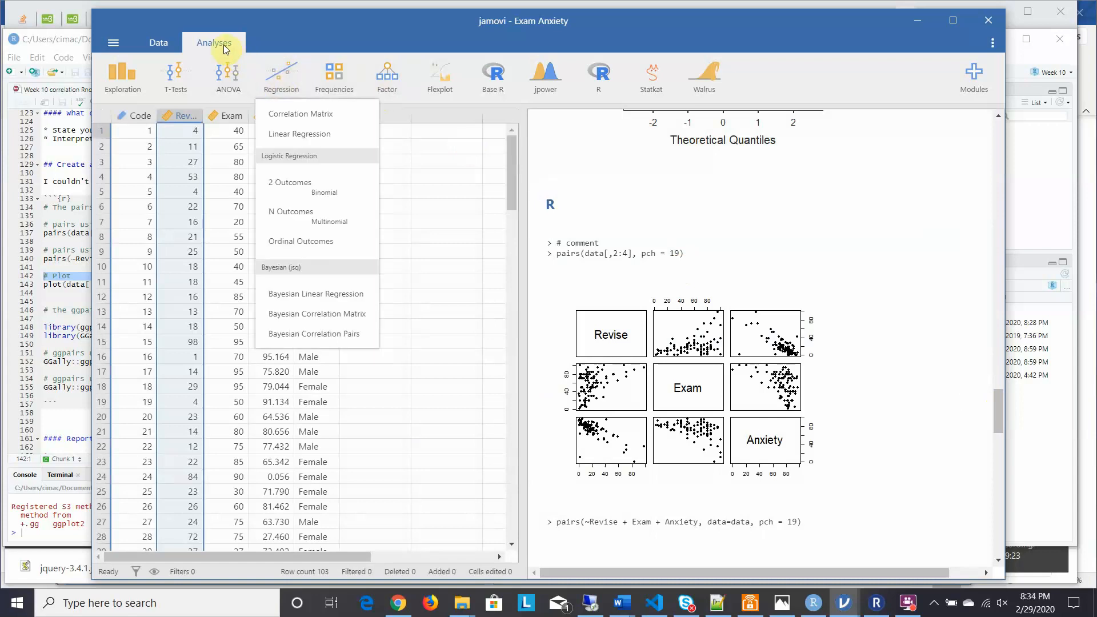
{"action": "left_click", "coordinate": [294, 115]}
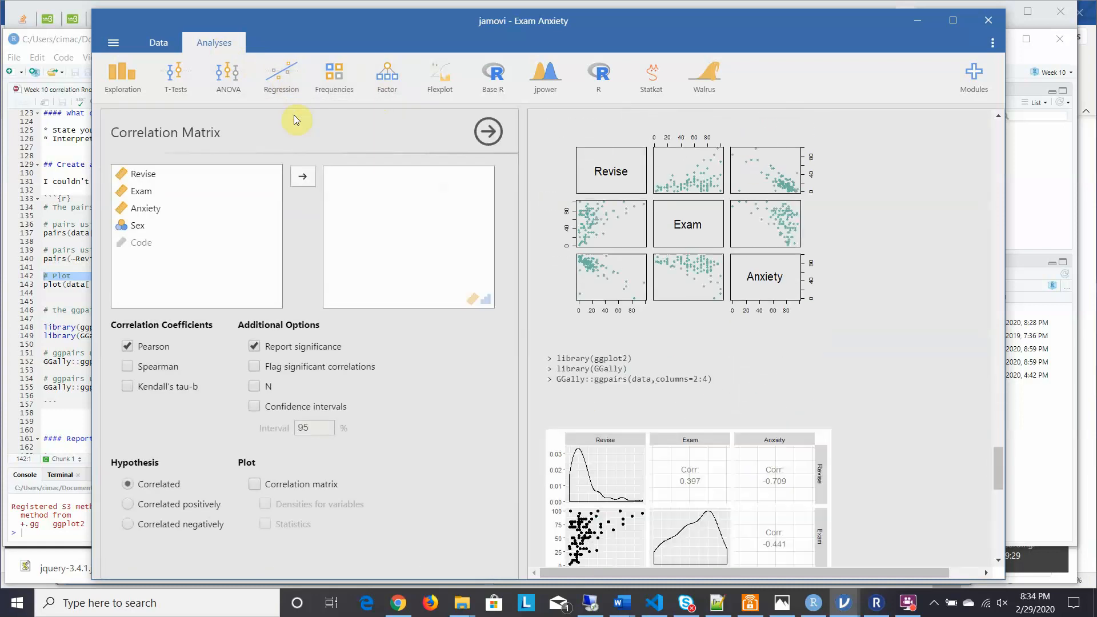
{"action": "left_click", "coordinate": [145, 174]}
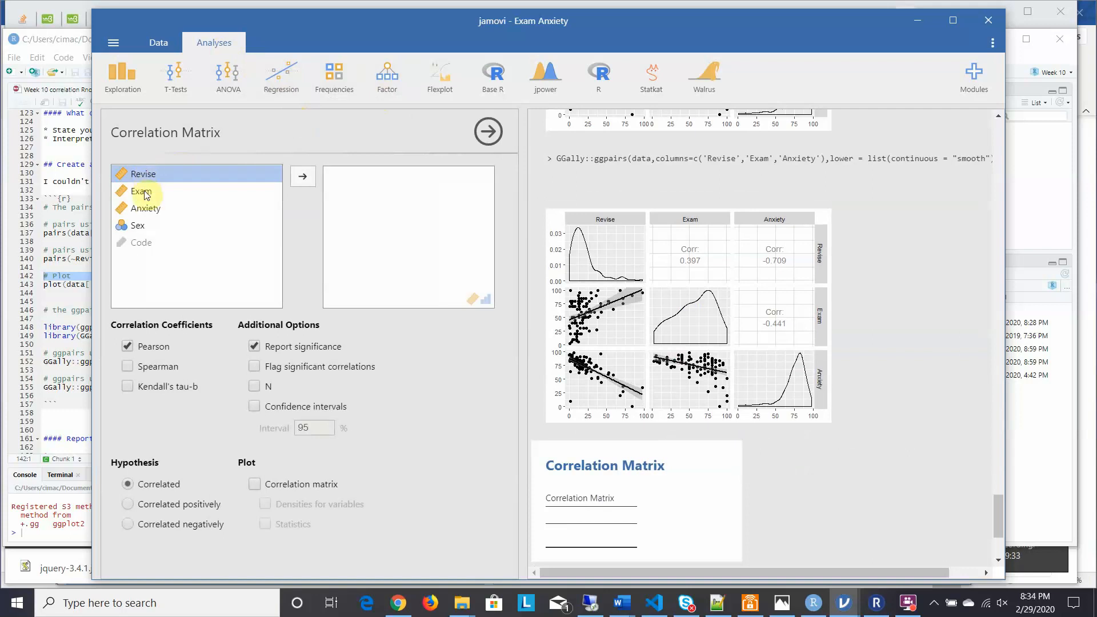
{"action": "left_click", "coordinate": [146, 209], "text": "shift"}
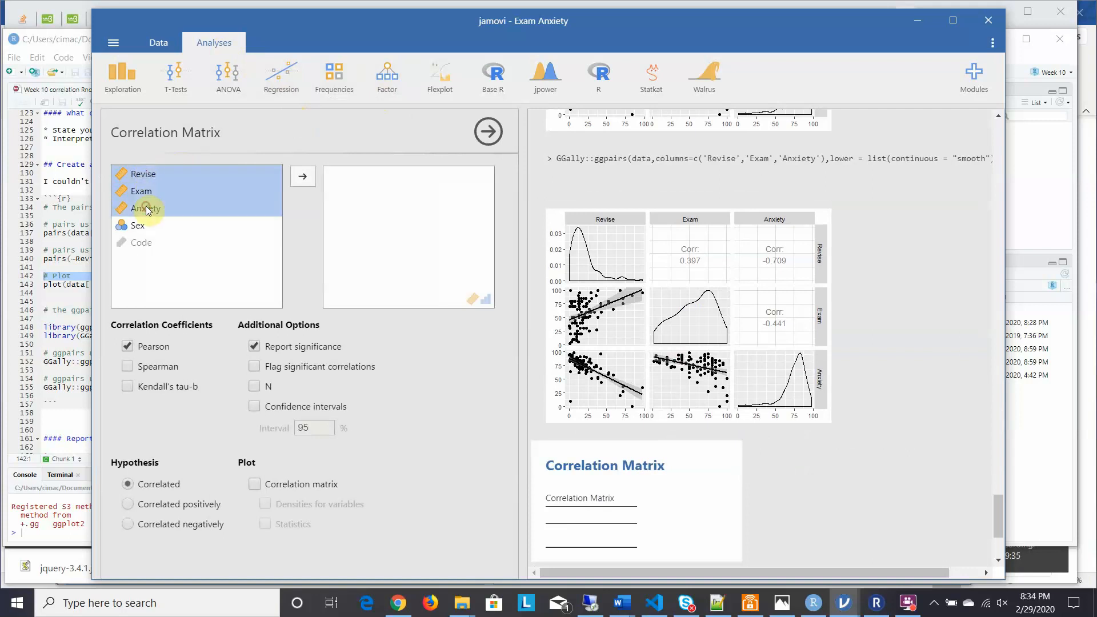
{"action": "left_click_drag", "start_coordinate": [147, 210], "coordinate": [379, 215]}
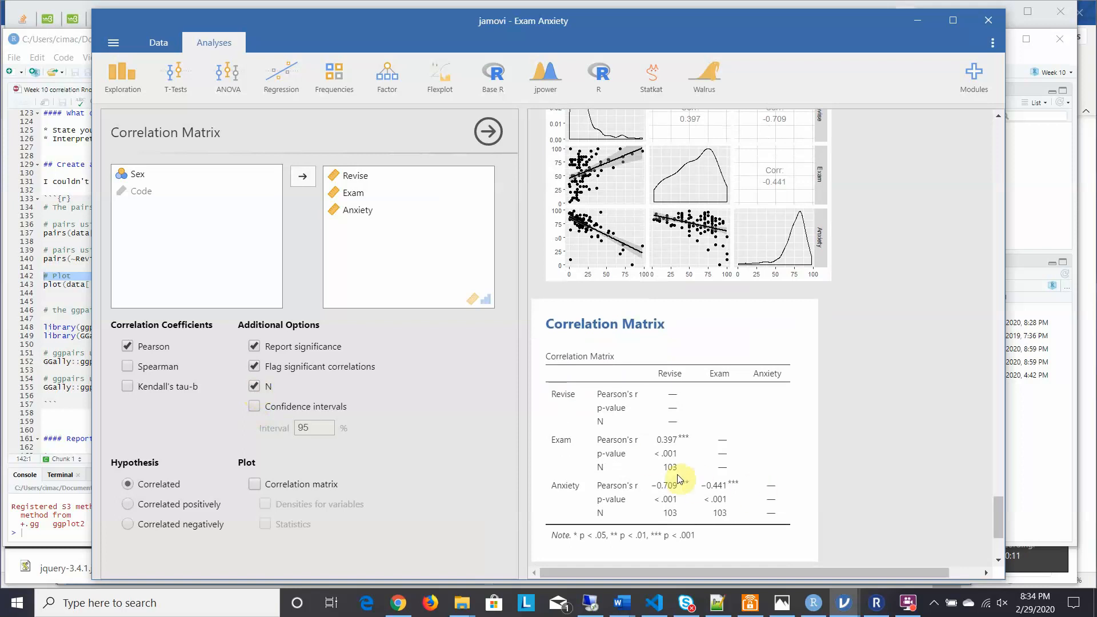
{"action": "left_click", "coordinate": [254, 386]}
{"action": "left_click", "coordinate": [255, 407]}
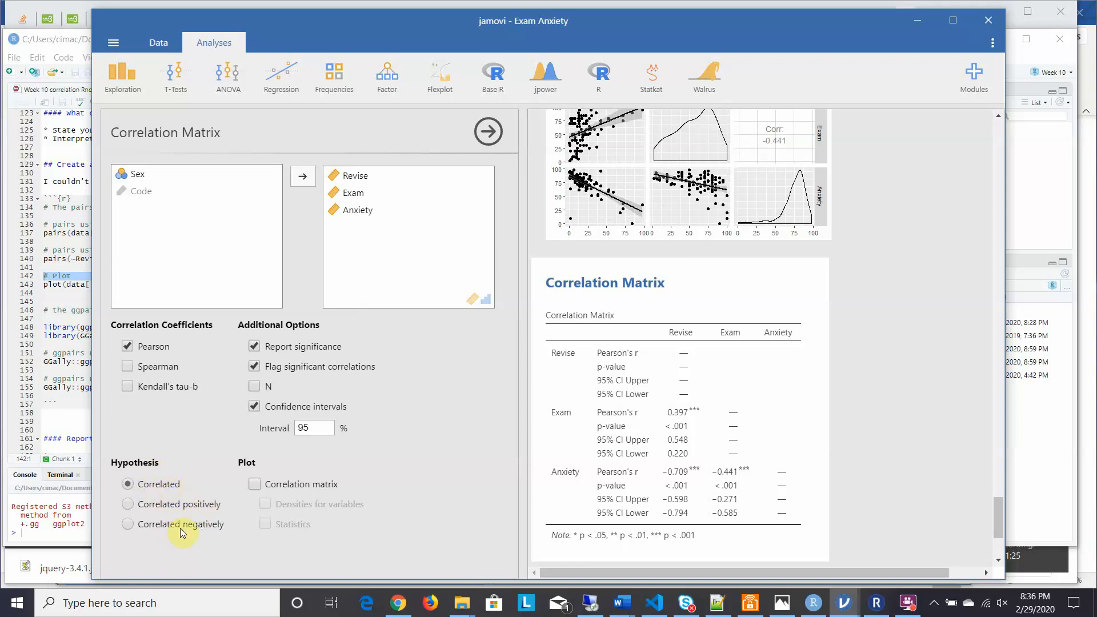
Add the correlation matrix plot with variable densities and statistics, and compare it with the ggpairs plot.
{"action": "left_click", "coordinate": [255, 485]}
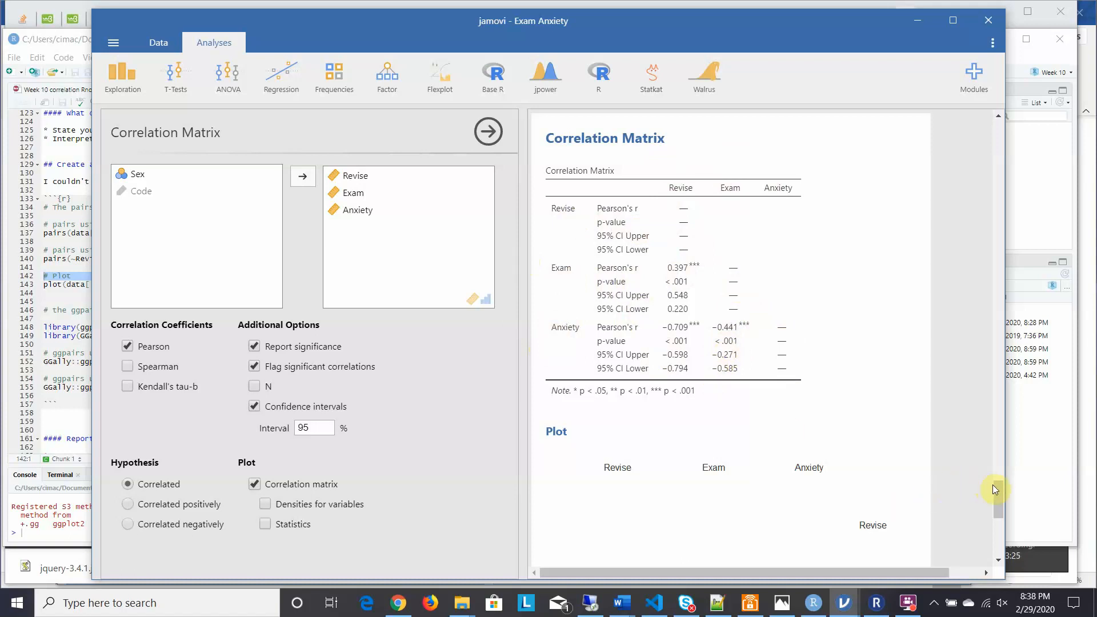
{"action": "left_click_drag", "start_coordinate": [997, 485], "coordinate": [999, 506]}
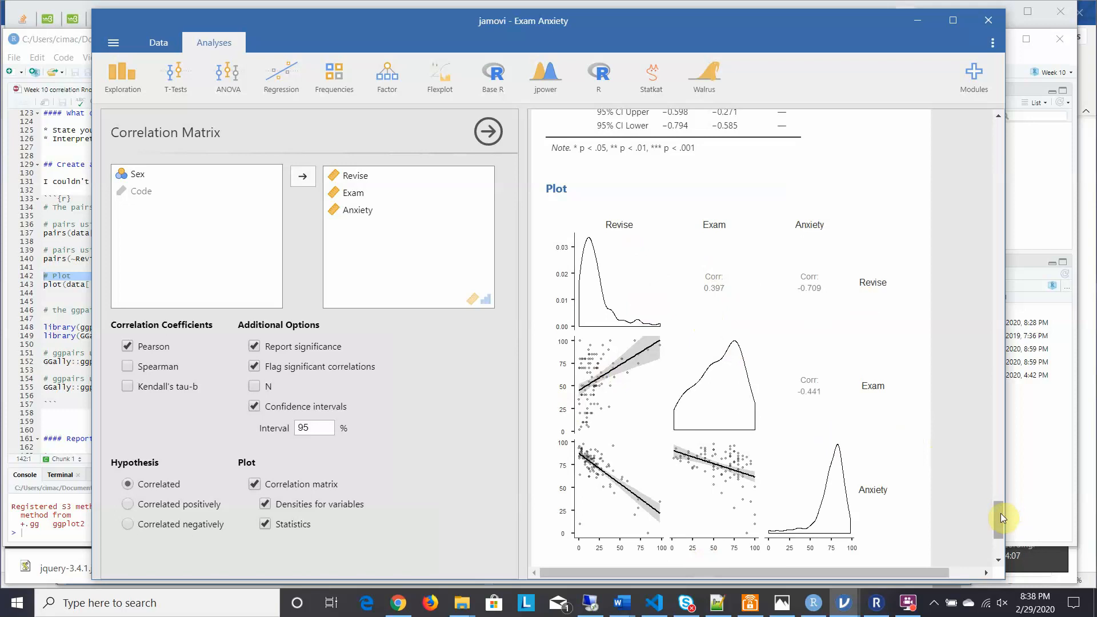
{"action": "left_click_drag", "start_coordinate": [1000, 513], "coordinate": [998, 466]}
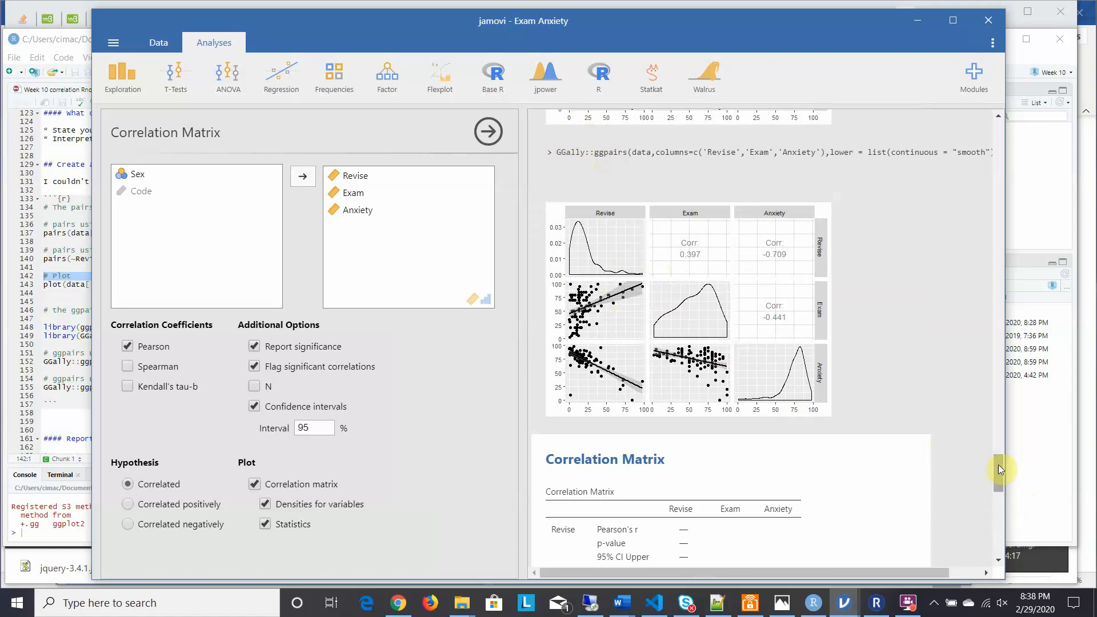
{"action": "left_click_drag", "start_coordinate": [999, 466], "coordinate": [1006, 516]}
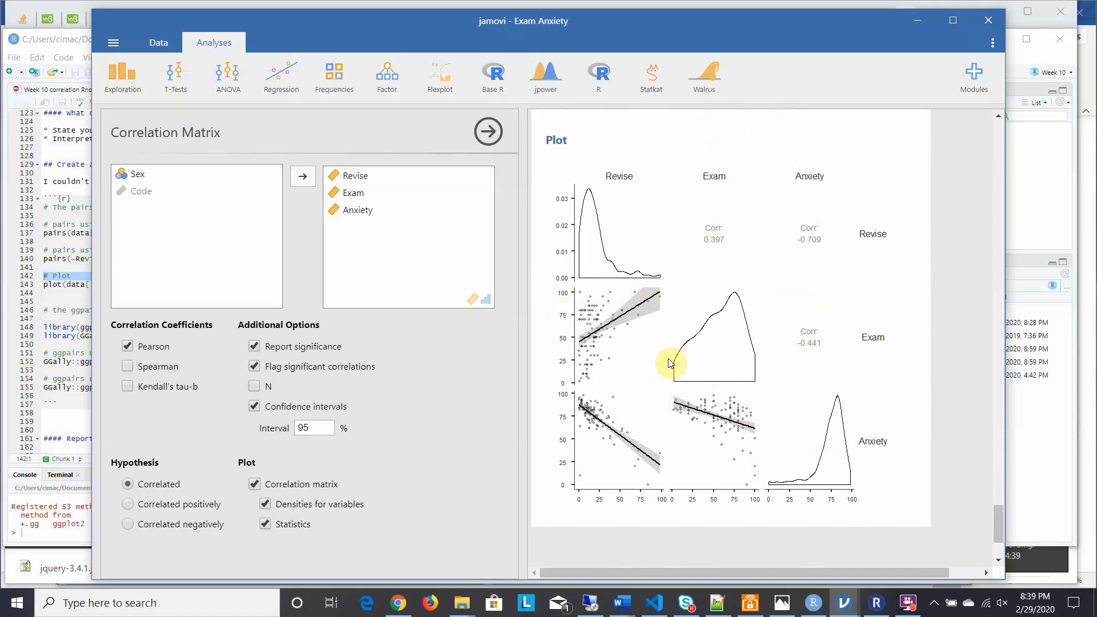
Switch to RStudio to read the notebook's Statkat instructions on choosing the correct statistical test, and return to jamovi.
{"action": "left_click", "coordinate": [9, 285]}
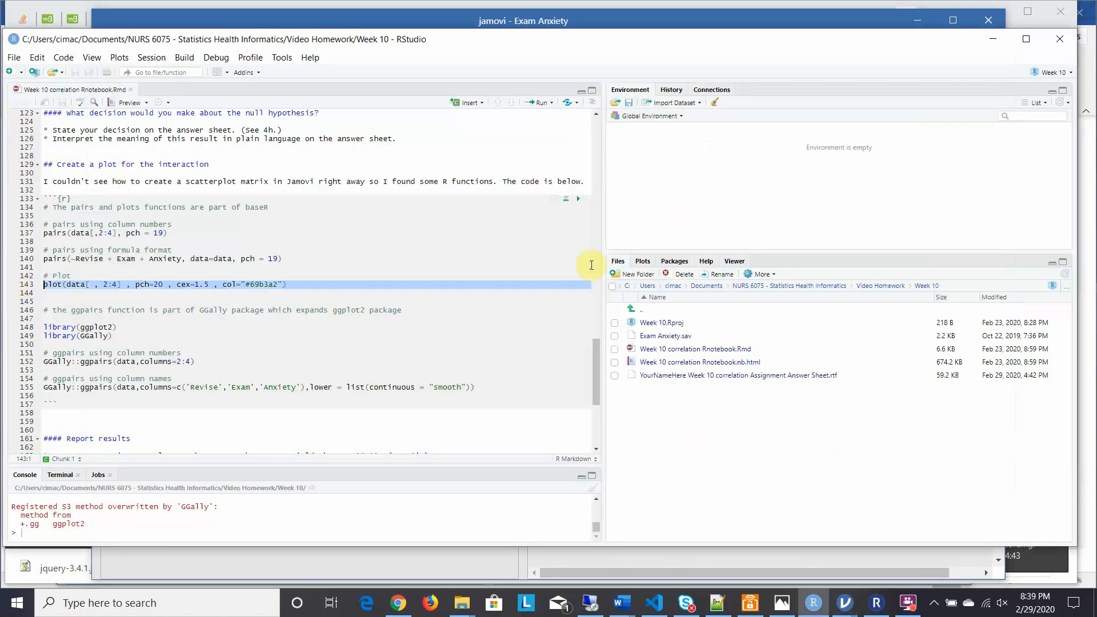
{"action": "left_click_drag", "start_coordinate": [597, 345], "coordinate": [608, 209]}
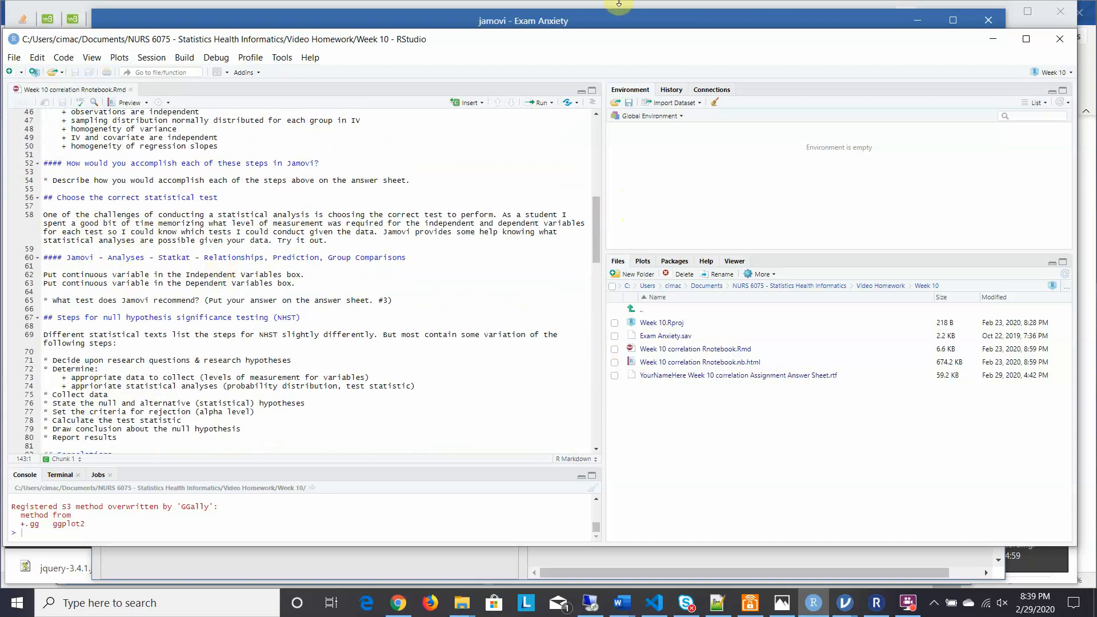
{"action": "left_click", "coordinate": [606, 15]}
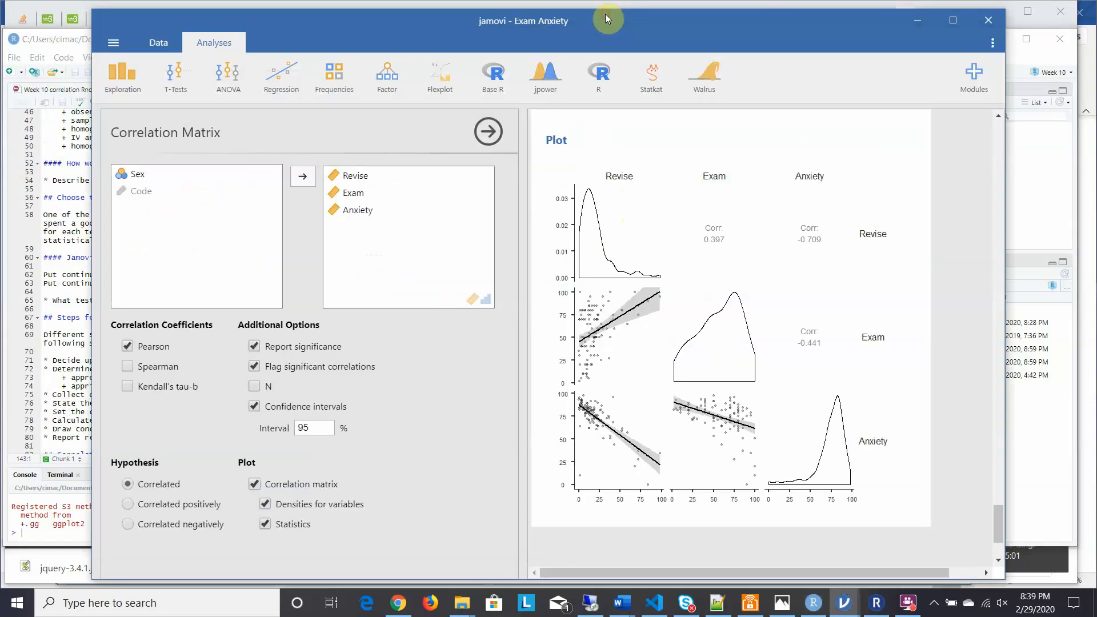
Run Statkat's Relationships, Prediction, and Group Comparisons with Revise as dependent variable and Exam as independent variable.
{"action": "left_click", "coordinate": [643, 84]}
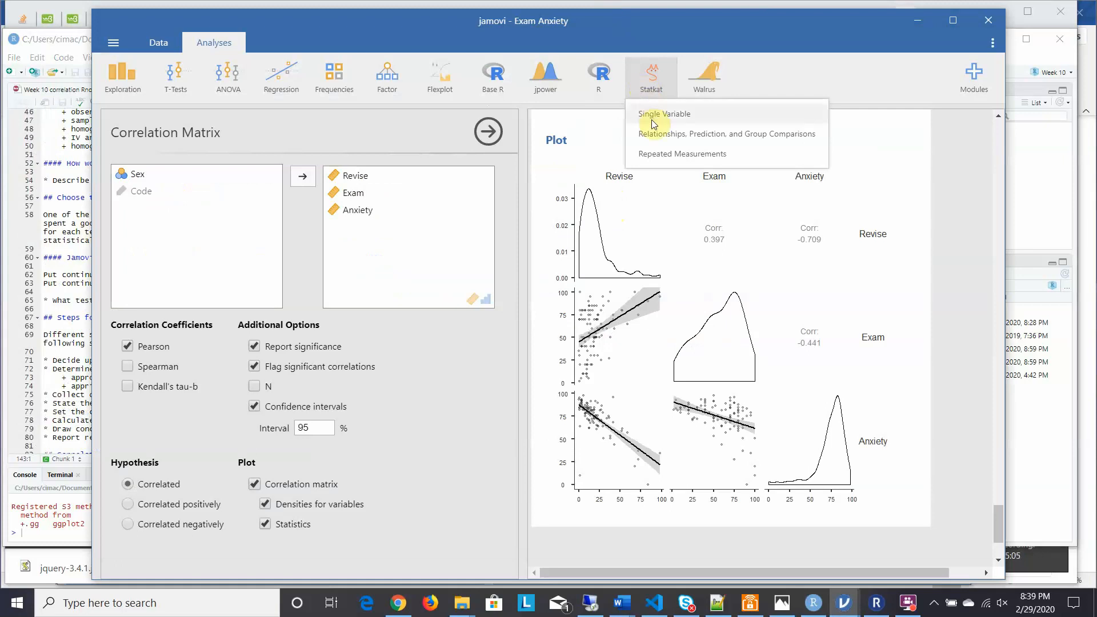
{"action": "left_click", "coordinate": [773, 135]}
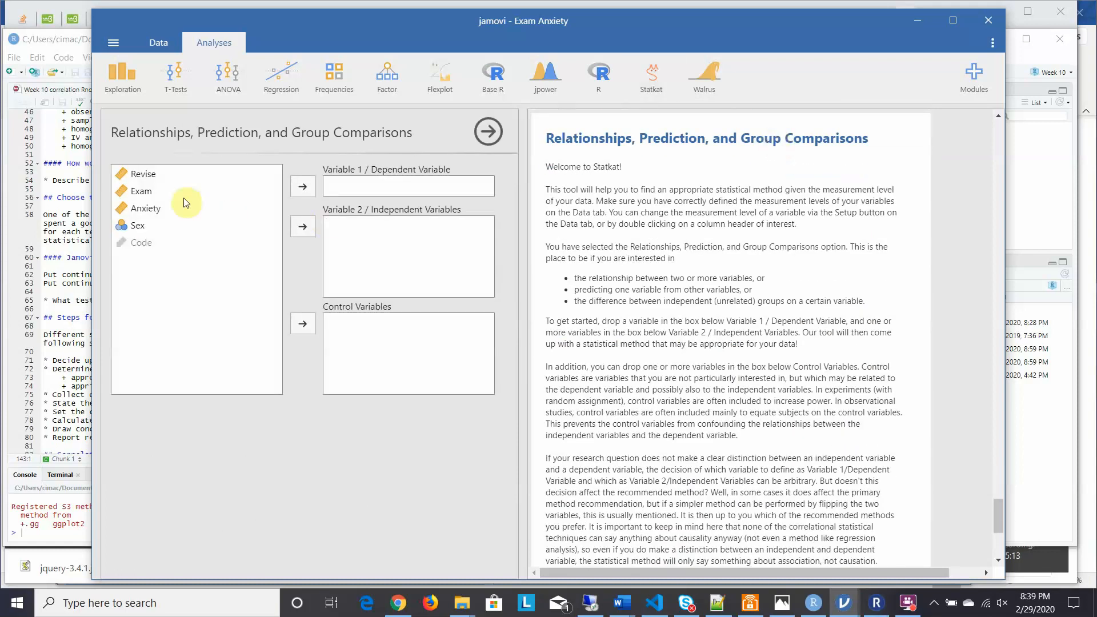
{"action": "left_click", "coordinate": [148, 176]}
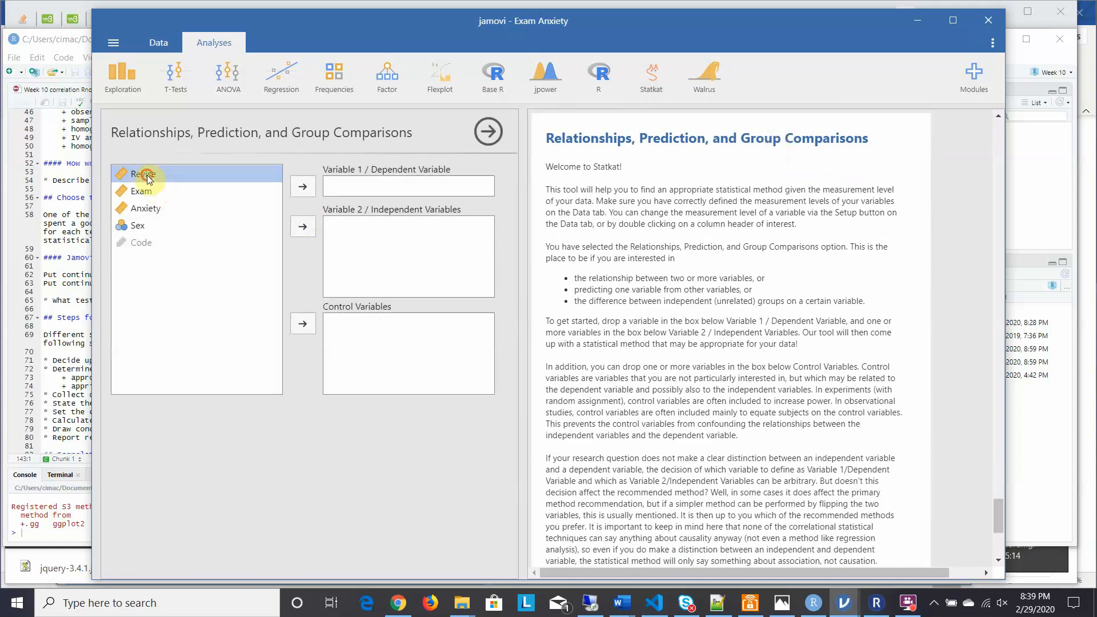
{"action": "left_click", "coordinate": [292, 184]}
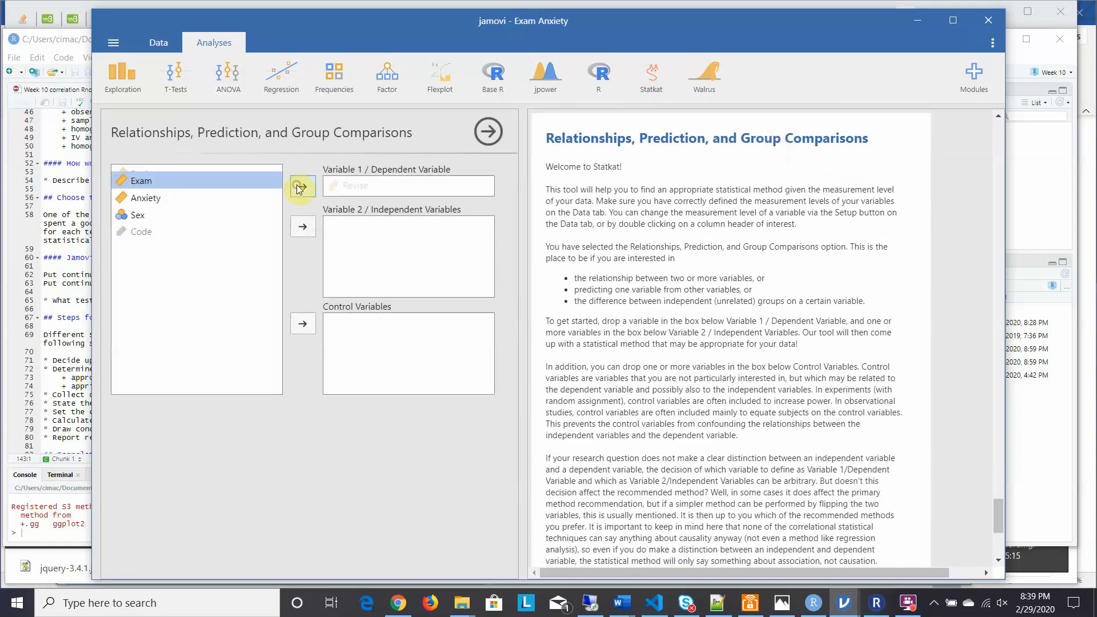
{"action": "left_click", "coordinate": [310, 228]}
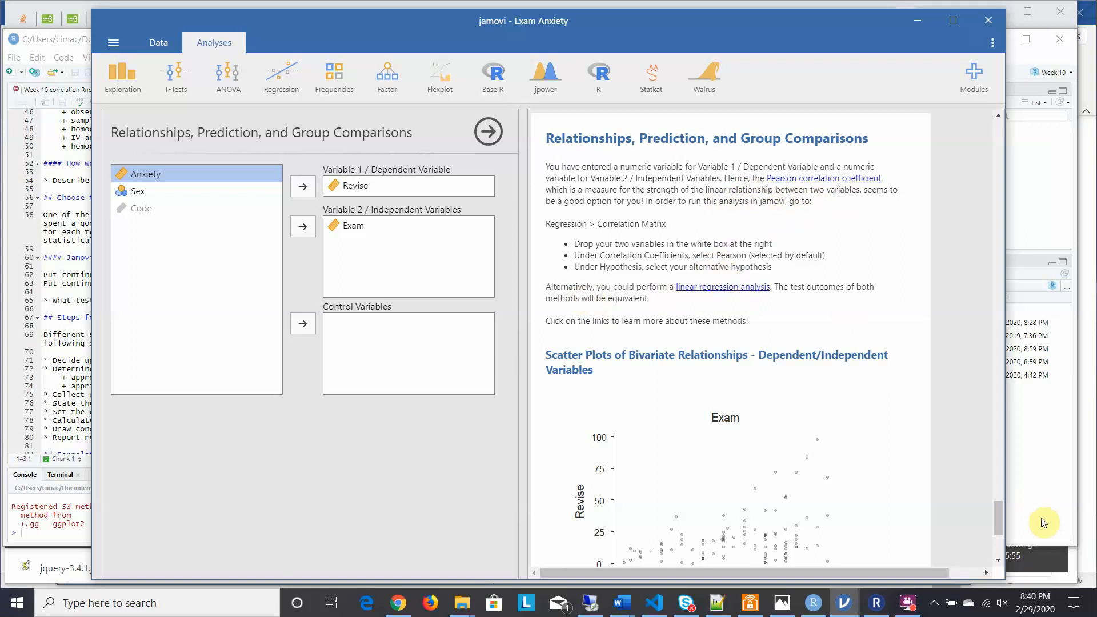
Review Statkat's test recommendation and scatter plot of Revise and Exam, and reopen the Correlation Matrix analysis.
{"action": "left_click_drag", "start_coordinate": [996, 512], "coordinate": [997, 524]}
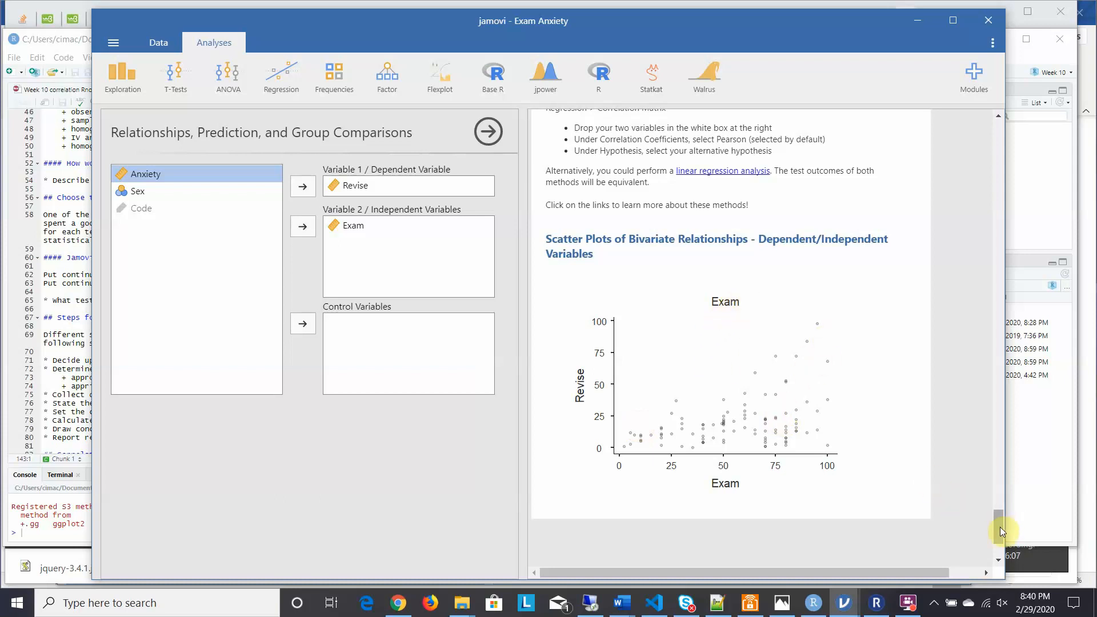
{"action": "mouse_move", "coordinate": [1000, 527]}
{"action": "left_mouse_down"}
{"action": "mouse_move", "coordinate": [998, 506]}
{"action": "mouse_move", "coordinate": [1000, 529]}
{"action": "mouse_move", "coordinate": [999, 520]}
{"action": "left_mouse_up"}
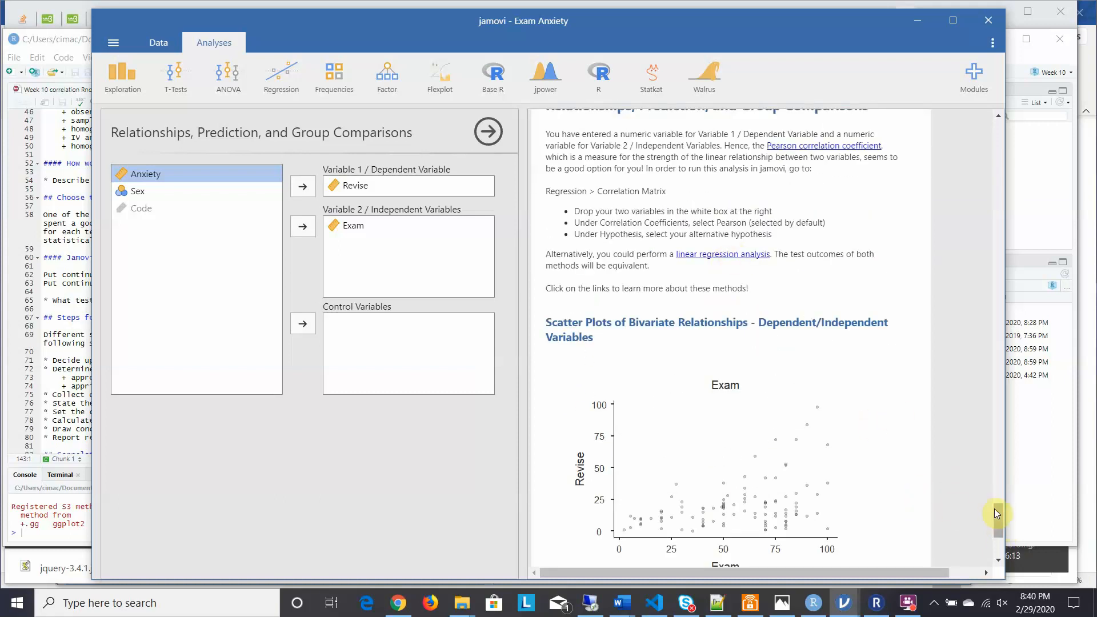
{"action": "left_click_drag", "start_coordinate": [994, 508], "coordinate": [995, 458]}
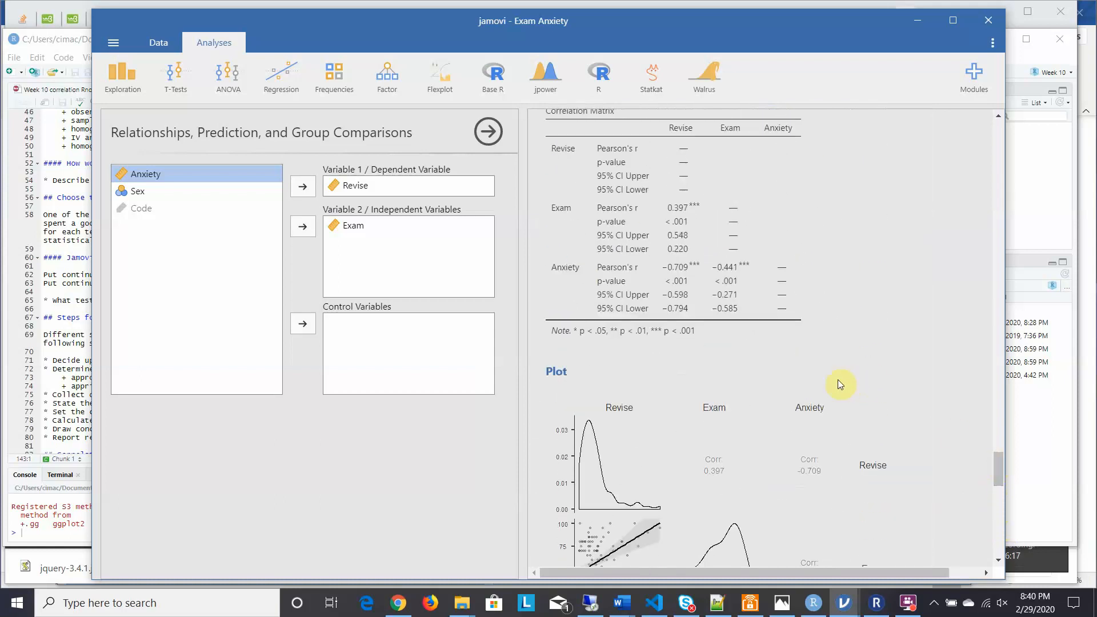
{"action": "left_click", "coordinate": [826, 296]}
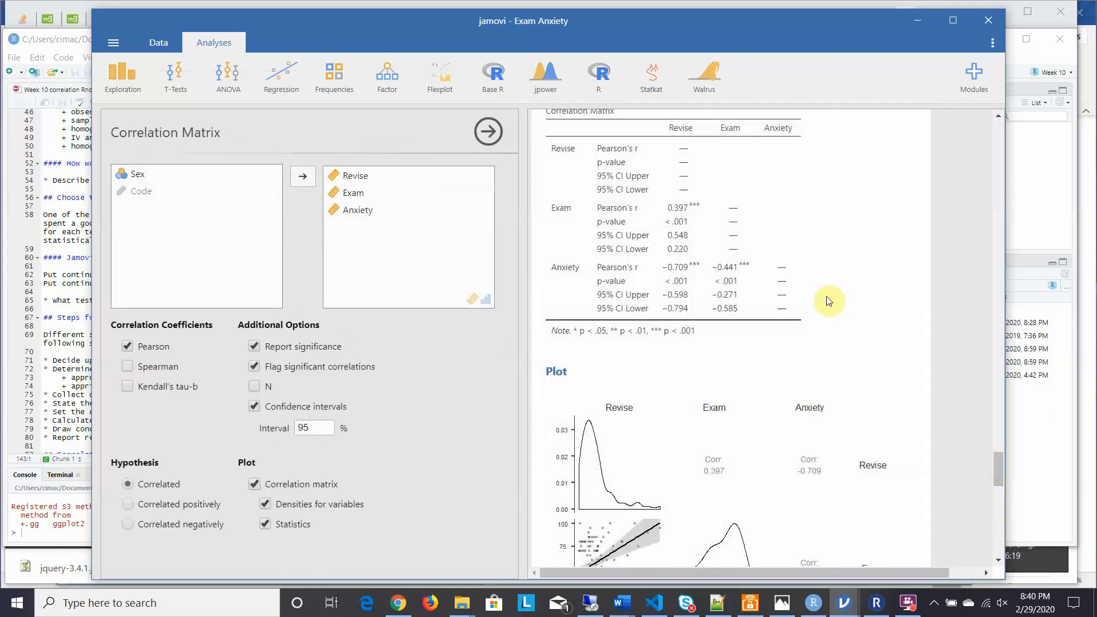
Switch to RStudio to read the notebook's null hypothesis significance testing steps and Correlations section, and return to jamovi.
{"action": "left_click", "coordinate": [14, 242]}
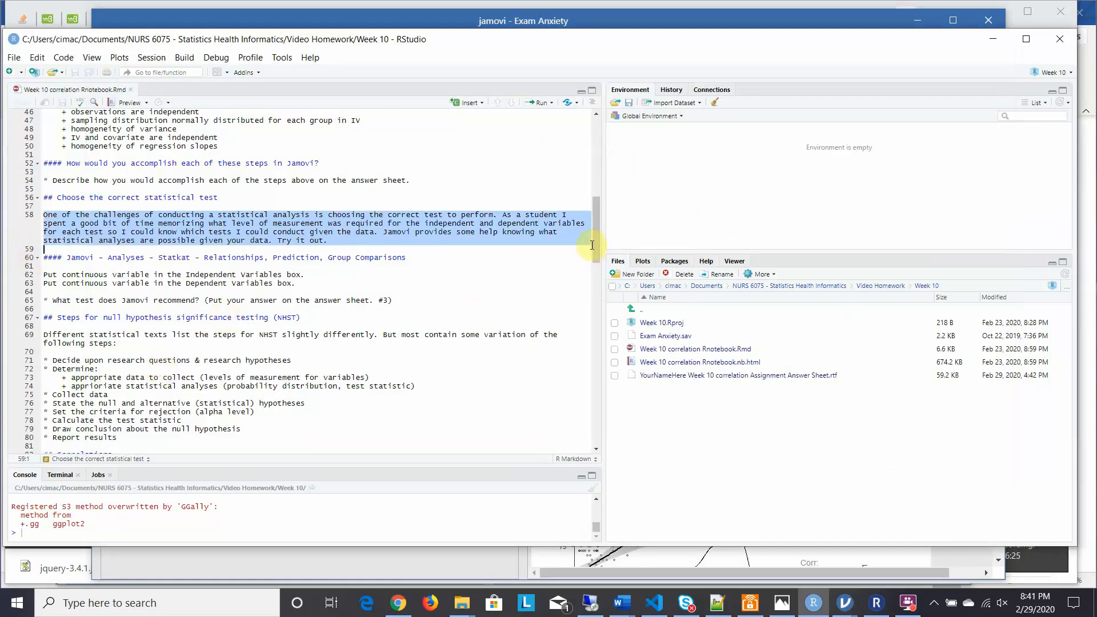
{"action": "left_click_drag", "start_coordinate": [595, 241], "coordinate": [595, 263]}
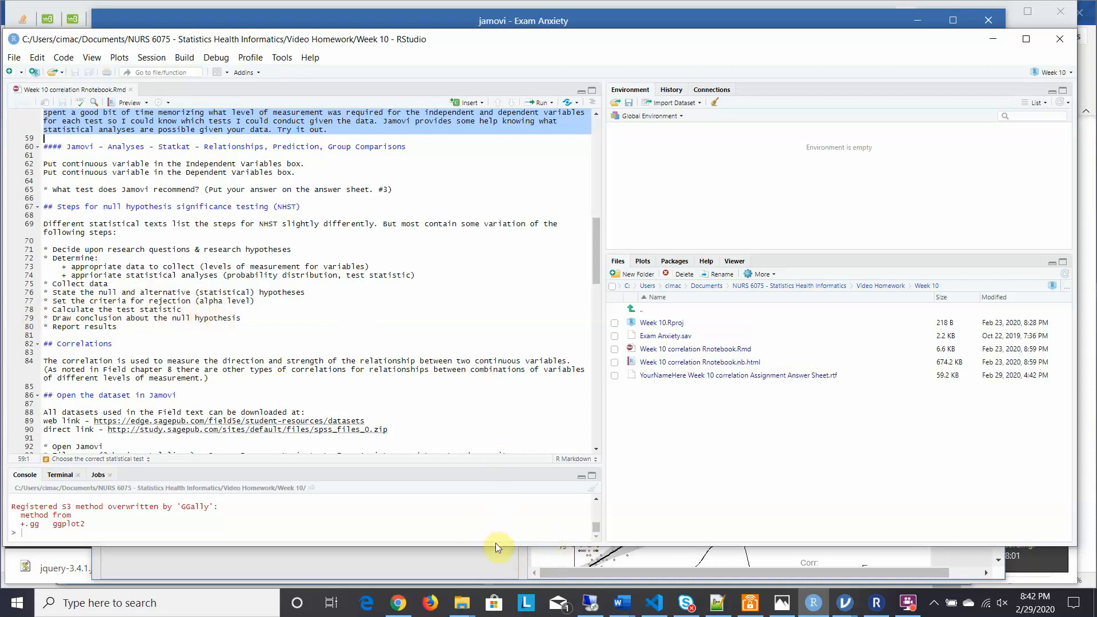
{"action": "left_click", "coordinate": [498, 557]}
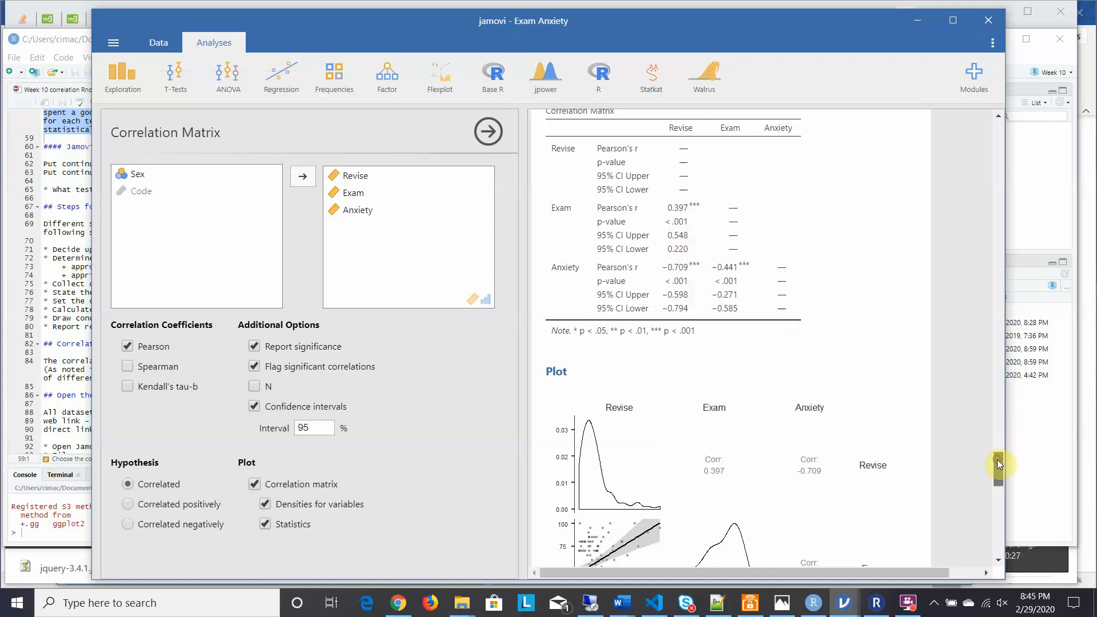
Examine the Pearson coefficients, p-values and confidence intervals in the correlation matrix against the density and scatter plots.
{"action": "left_click_drag", "start_coordinate": [997, 459], "coordinate": [997, 462]}
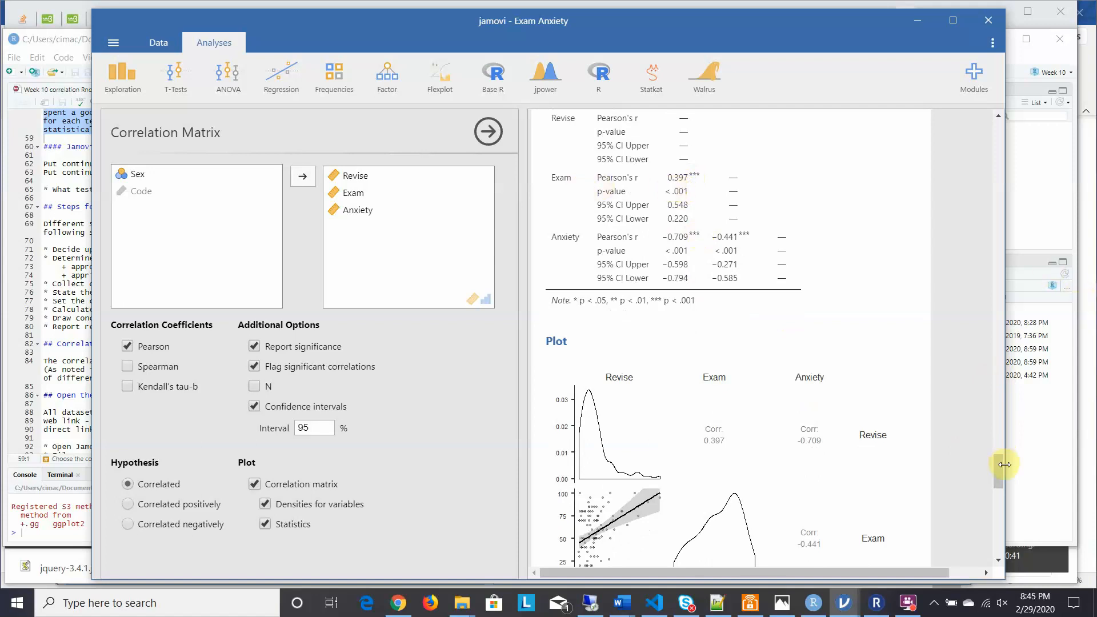
{"action": "left_click_drag", "start_coordinate": [999, 466], "coordinate": [1000, 459]}
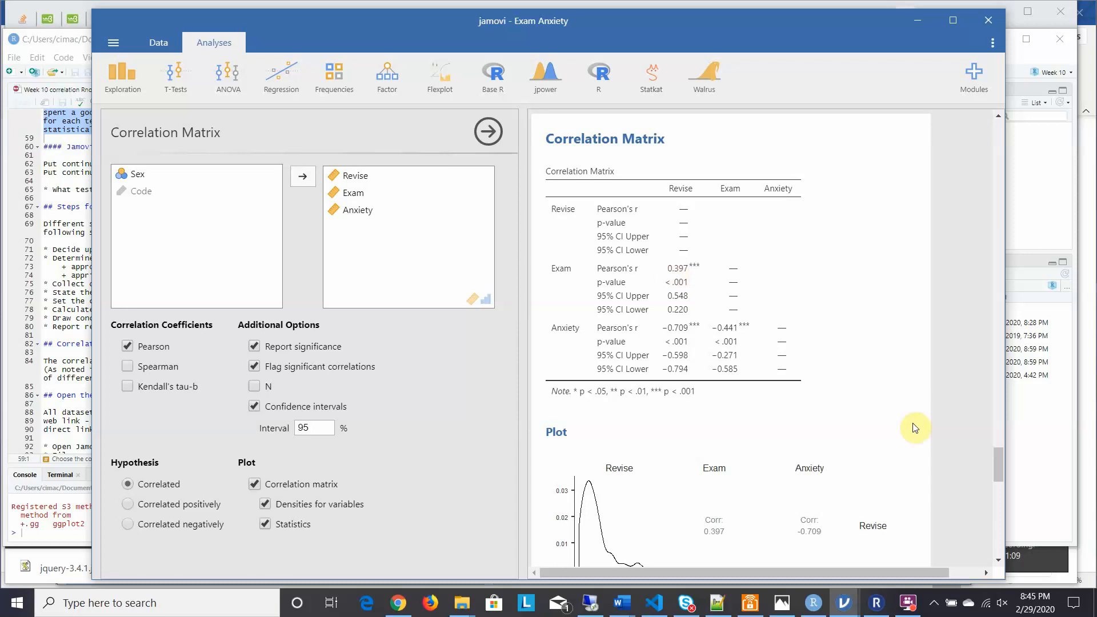
{"action": "left_click_drag", "start_coordinate": [999, 454], "coordinate": [999, 472]}
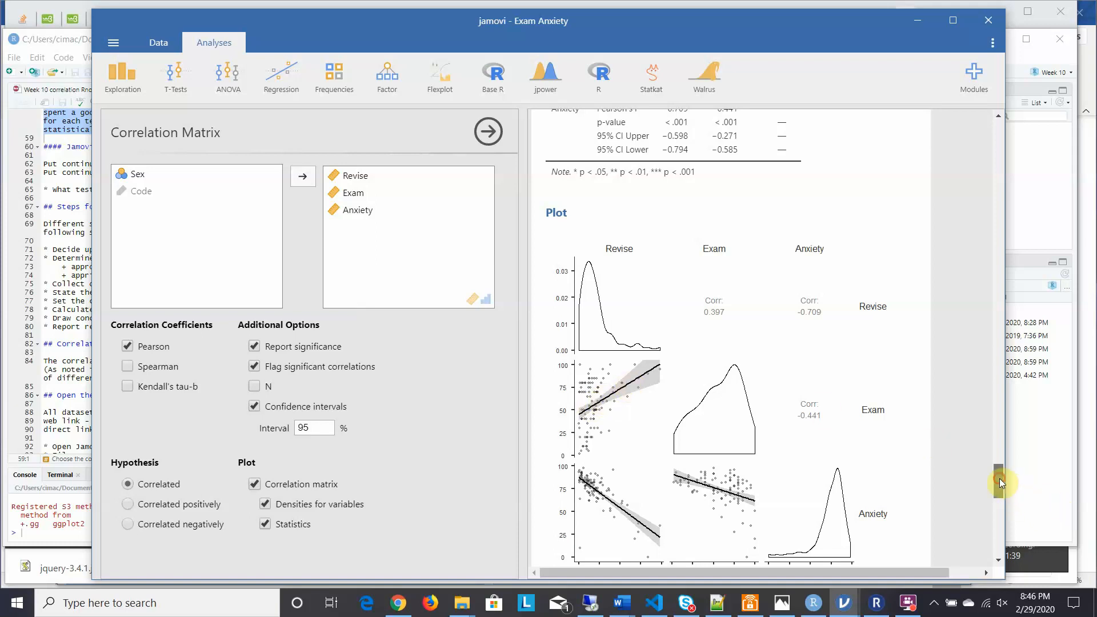
{"action": "left_click_drag", "start_coordinate": [999, 481], "coordinate": [999, 470]}
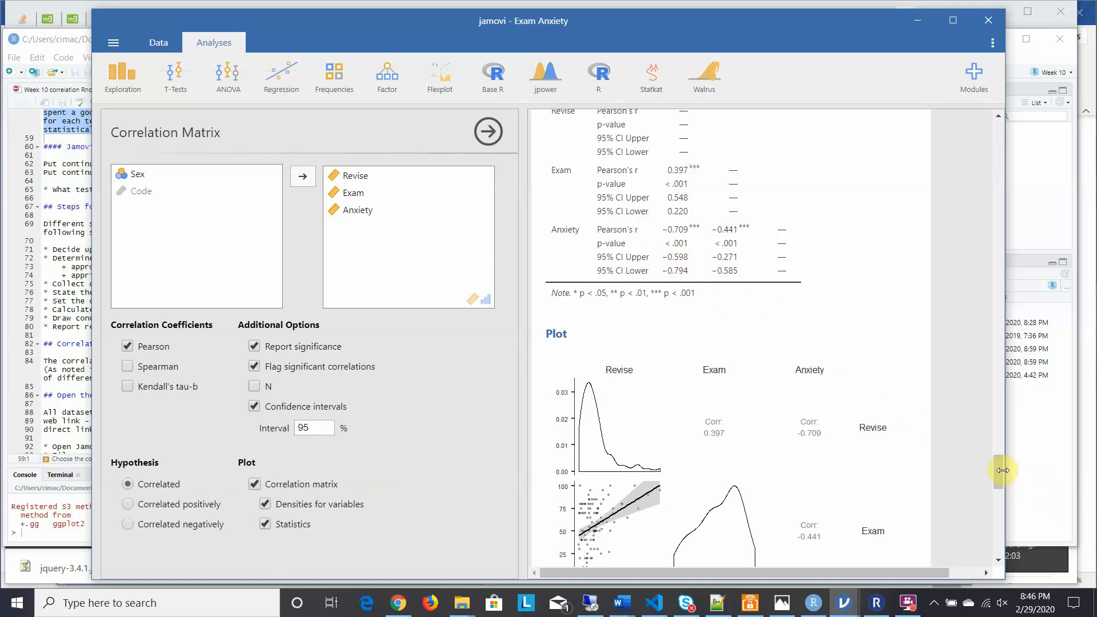
{"action": "left_click_drag", "start_coordinate": [1000, 470], "coordinate": [999, 457]}
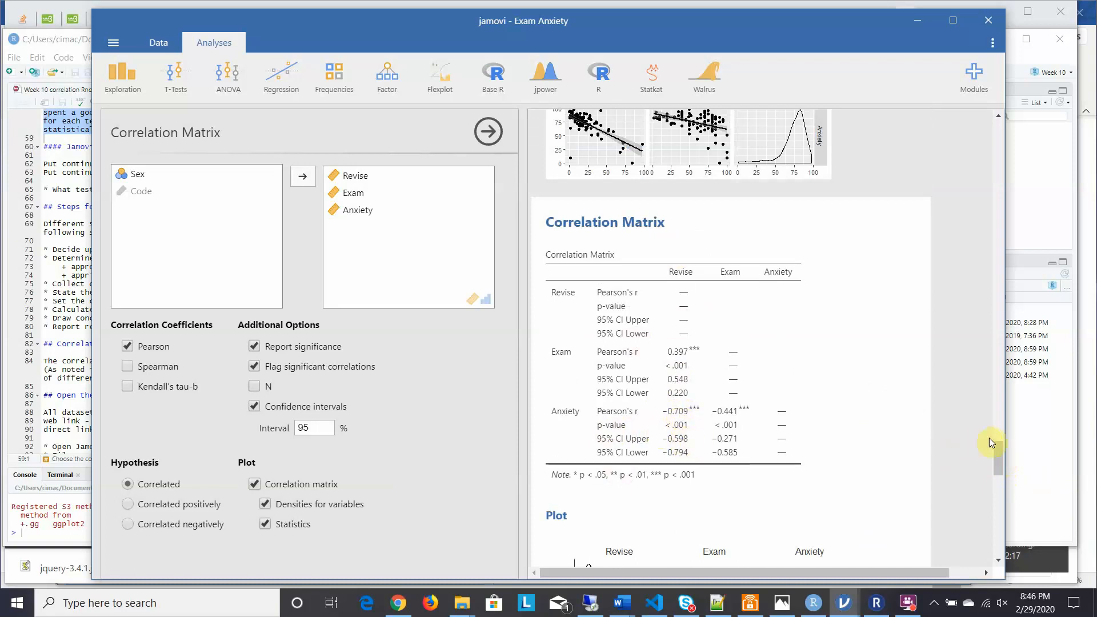
{"action": "left_click_drag", "start_coordinate": [997, 451], "coordinate": [997, 475]}
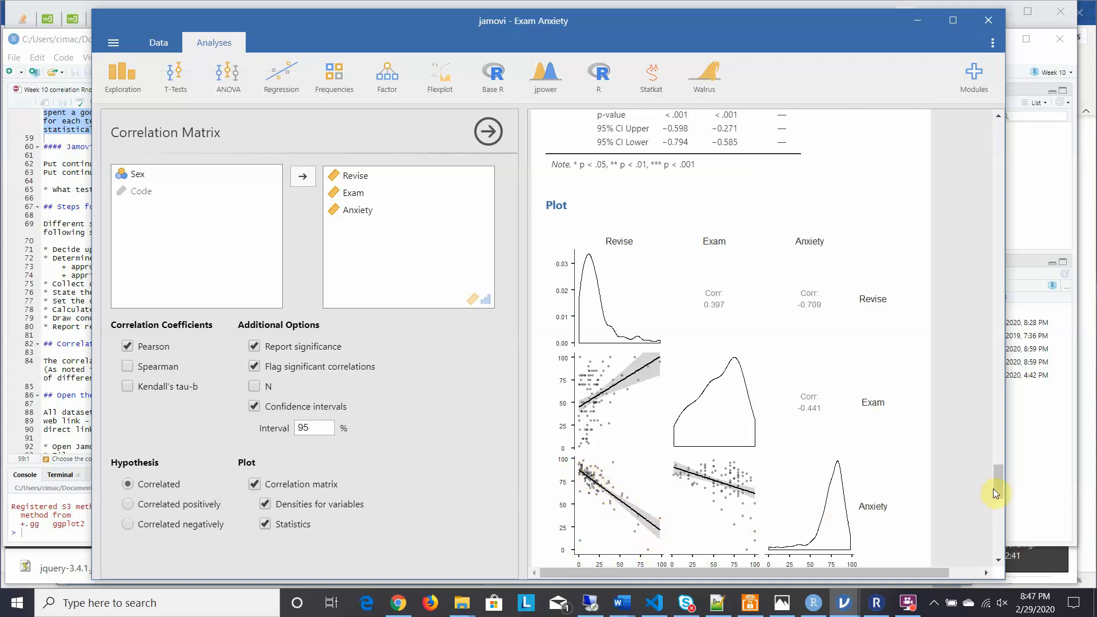
{"action": "left_click_drag", "start_coordinate": [995, 488], "coordinate": [996, 472]}
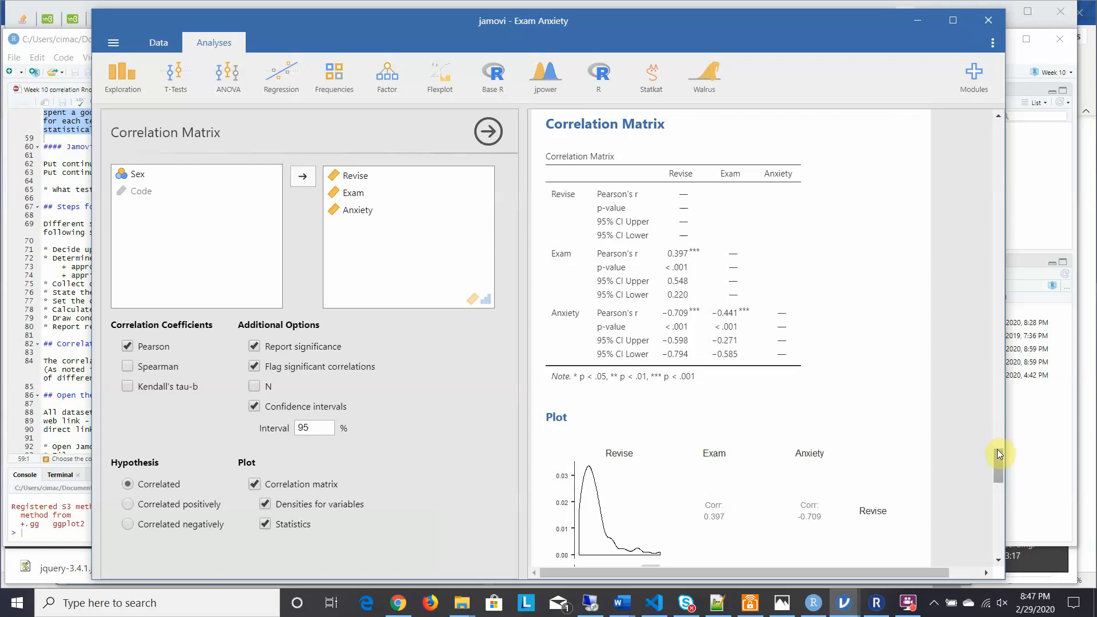
{"action": "left_click_drag", "start_coordinate": [996, 450], "coordinate": [999, 473]}
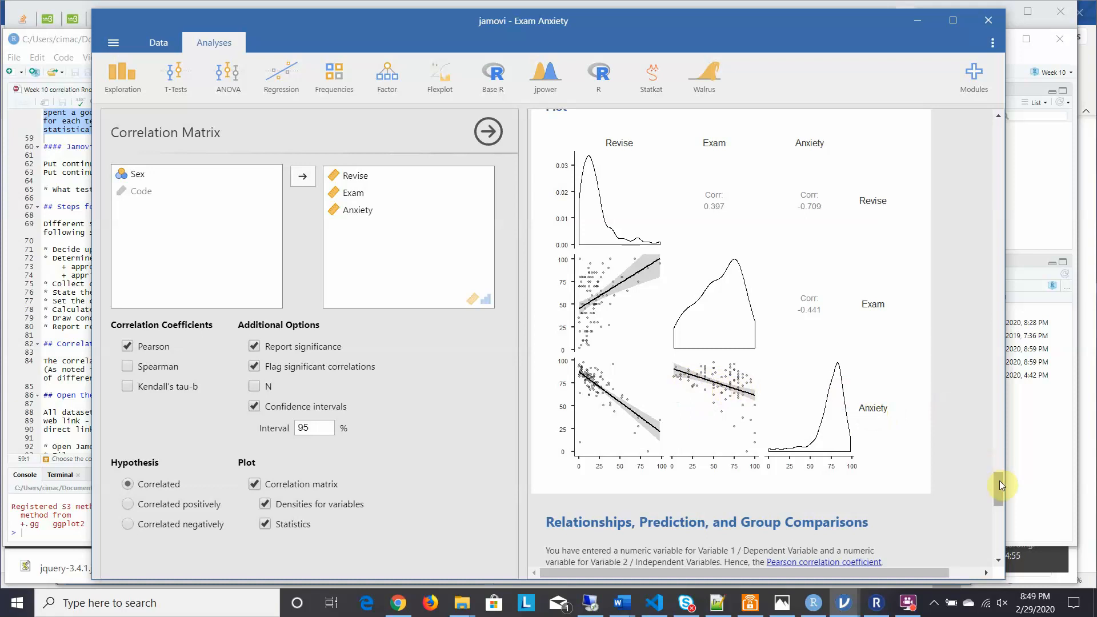
{"action": "left_click_drag", "start_coordinate": [1000, 479], "coordinate": [996, 456]}
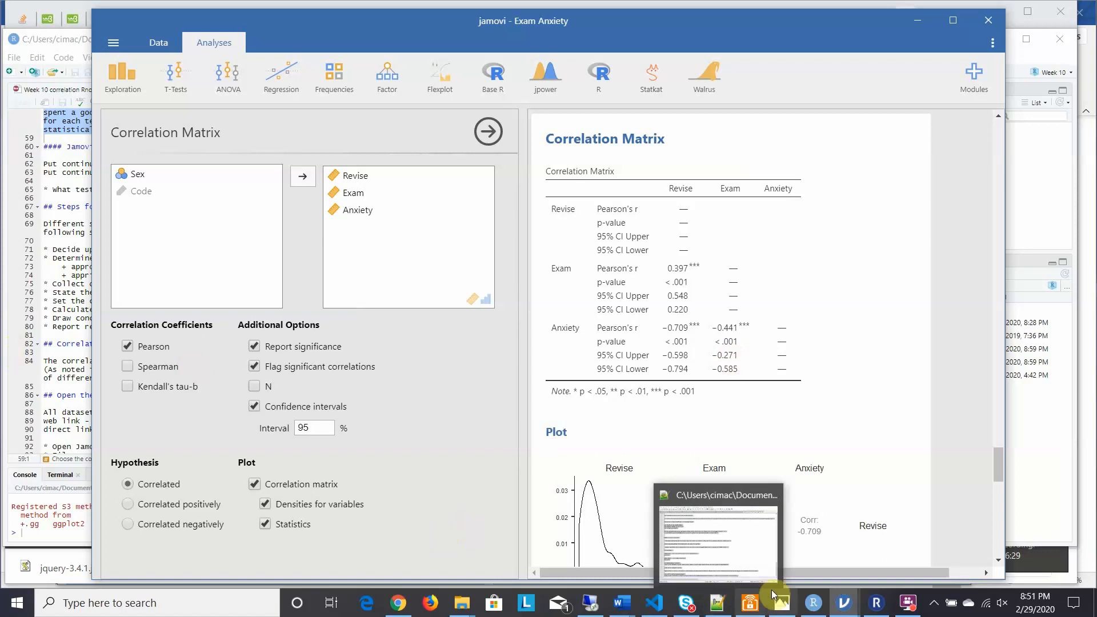
Switch to Word to read the correlation answer sheet through the items on reporting r, p and R squared, and return to jamovi.
{"action": "mouse_move", "coordinate": [590, 603]}
{"action": "mouse_move", "coordinate": [621, 611]}
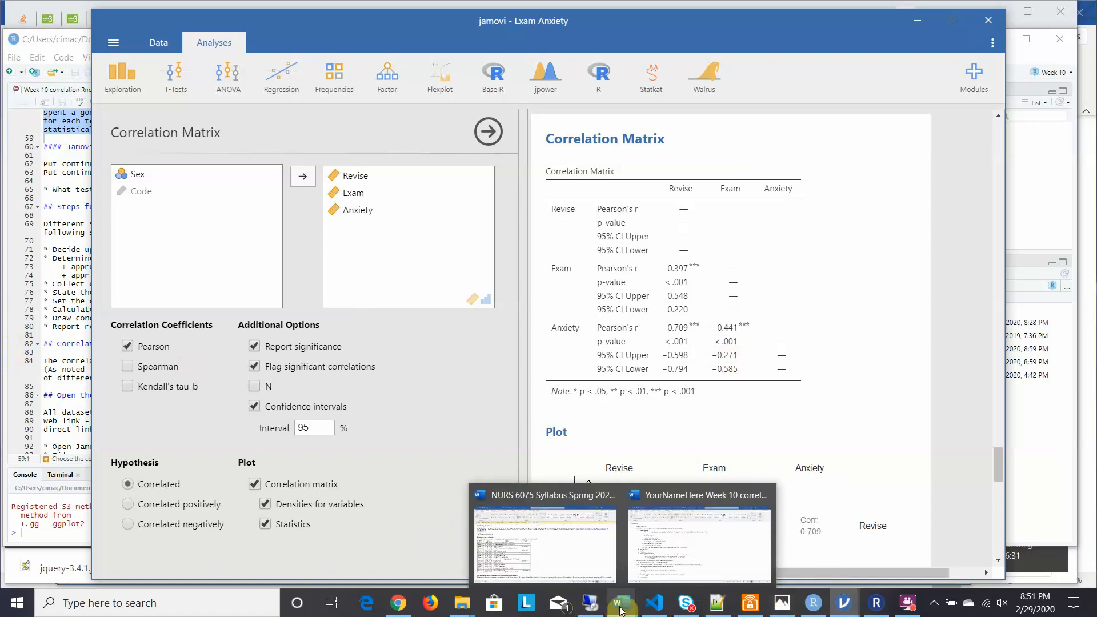
{"action": "left_click", "coordinate": [674, 565]}
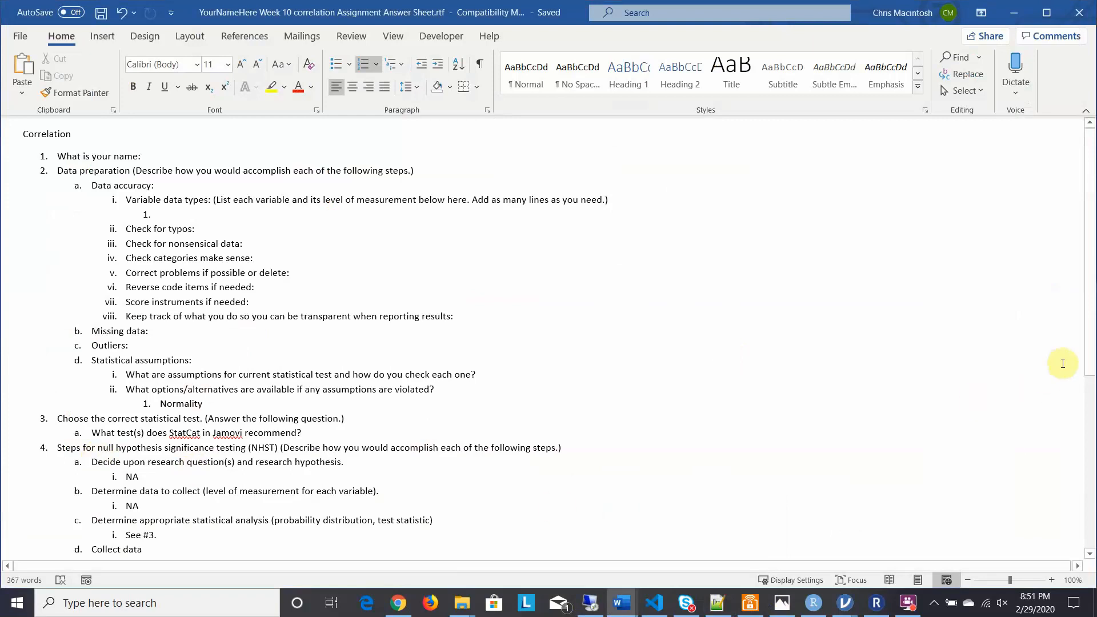
{"action": "left_click_drag", "start_coordinate": [1089, 366], "coordinate": [1092, 500]}
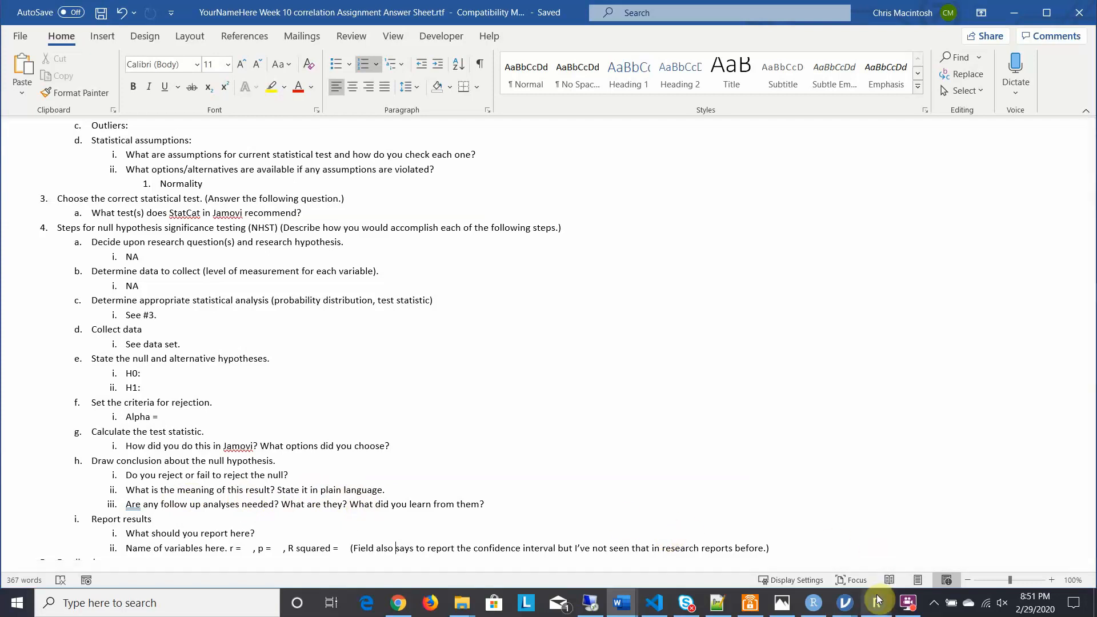
{"action": "mouse_move", "coordinate": [845, 604]}
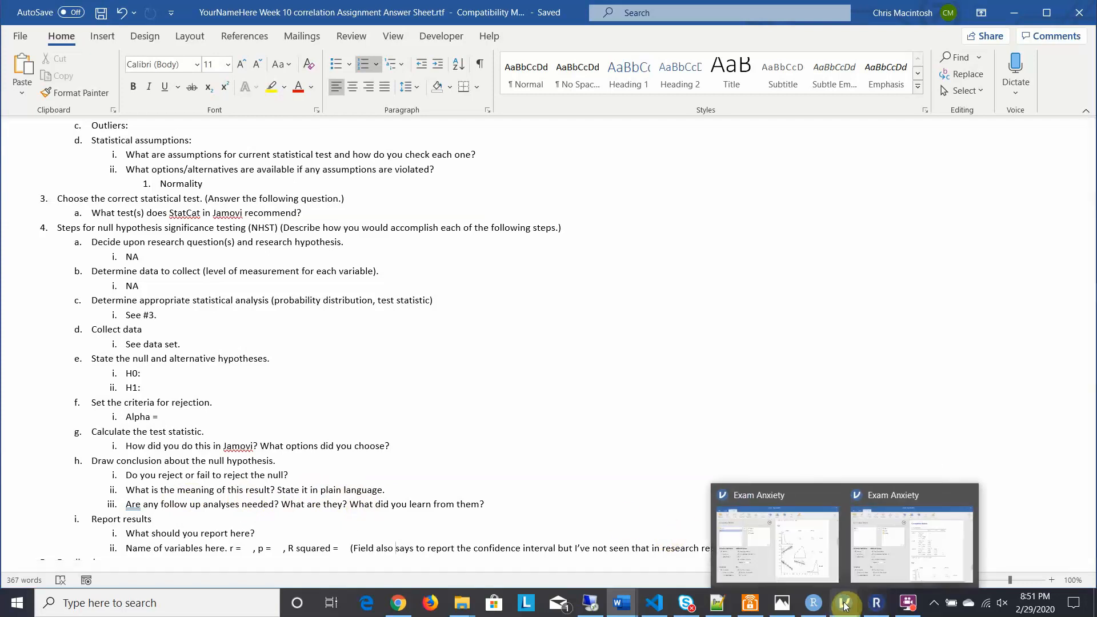
{"action": "left_click", "coordinate": [880, 573]}
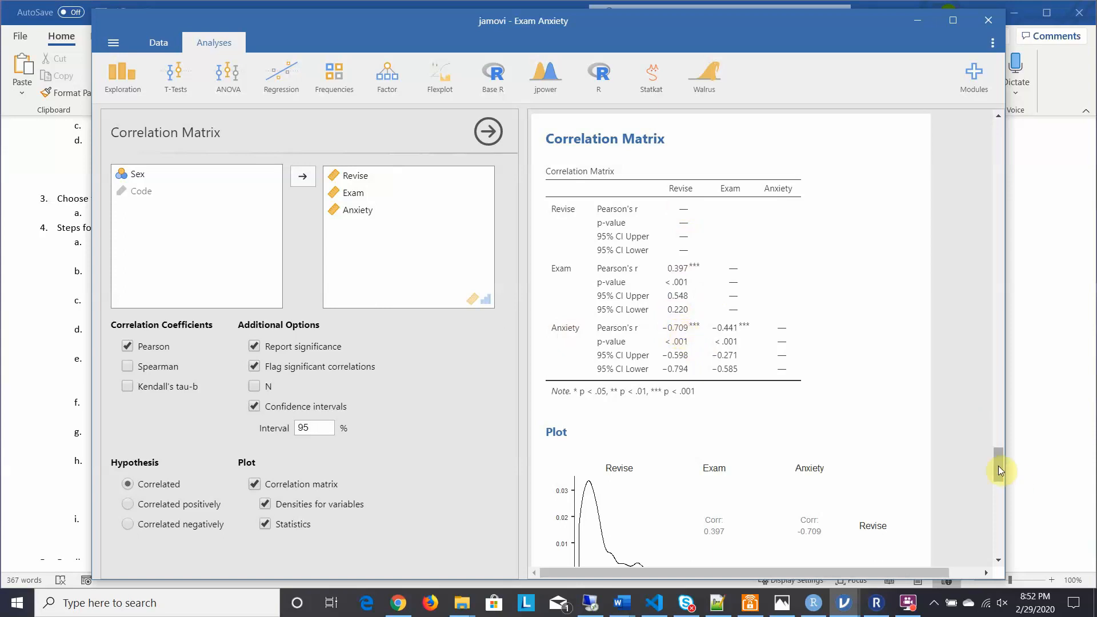
Square the Revise–Anxiety correlation in a new Rj Editor analysis by replacing the sample code with (-.709)^2 and running it.
{"action": "left_click_drag", "start_coordinate": [999, 468], "coordinate": [1000, 478]}
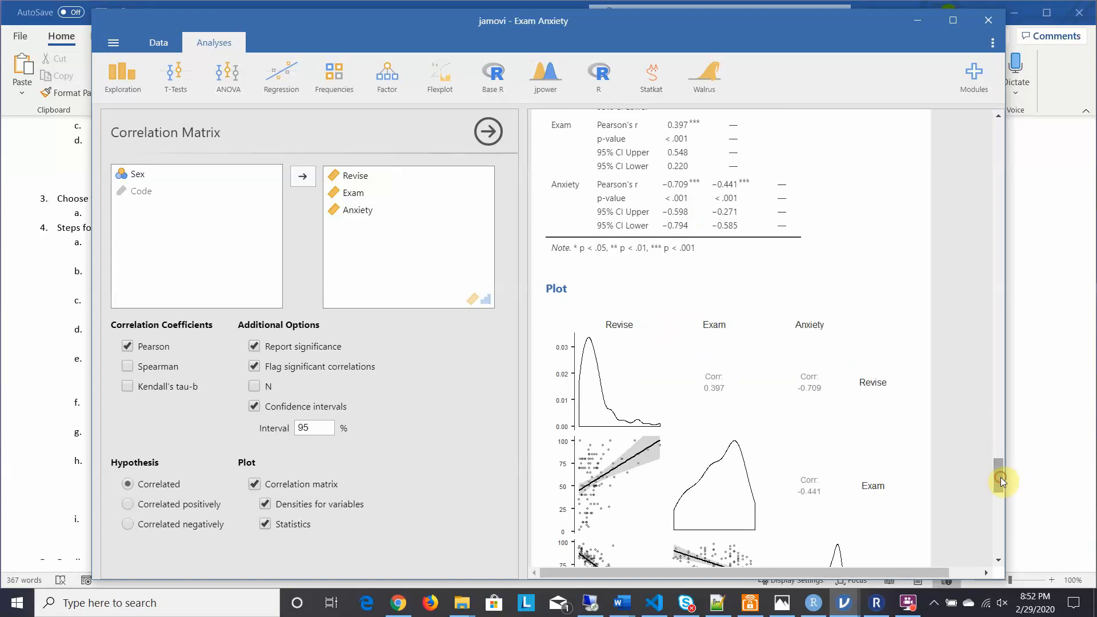
{"action": "left_click", "coordinate": [594, 80]}
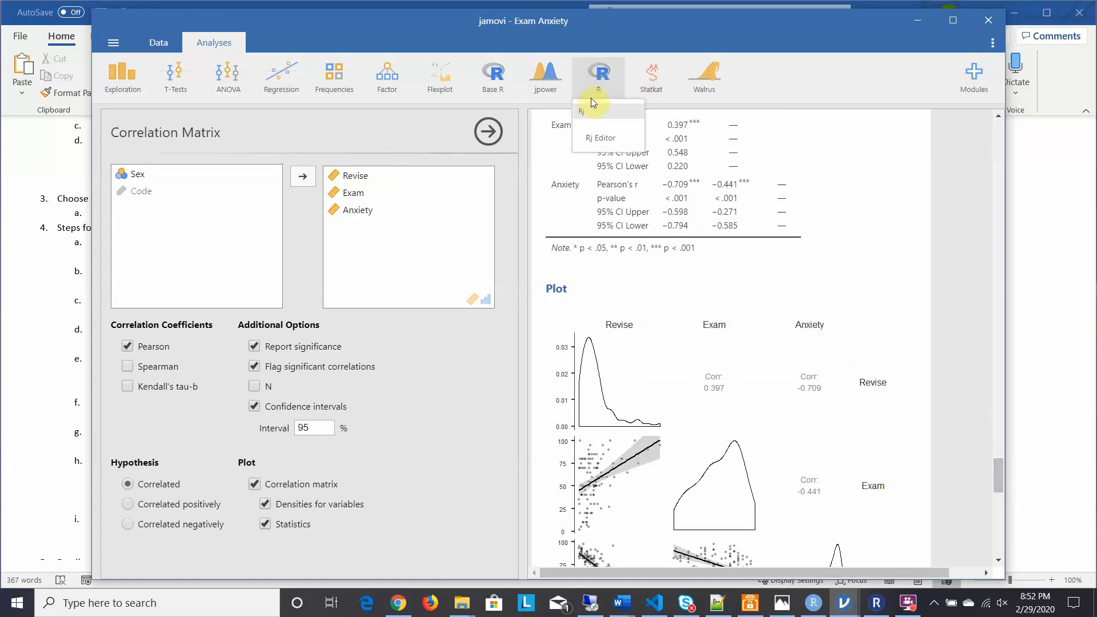
{"action": "left_click", "coordinate": [596, 138]}
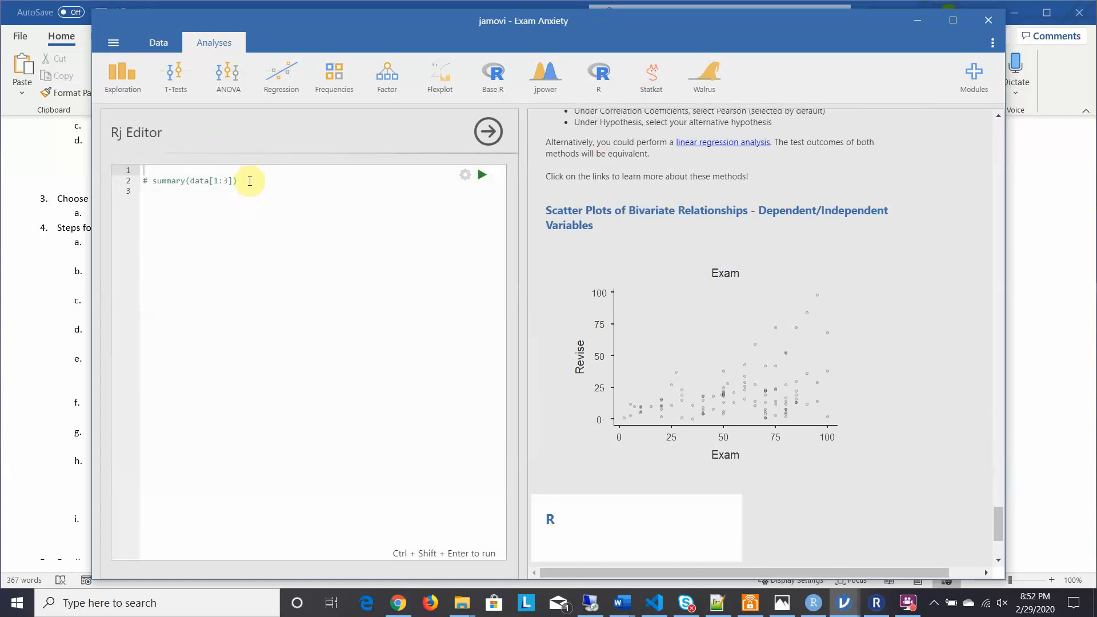
{"action": "left_click_drag", "start_coordinate": [250, 175], "coordinate": [144, 173]}
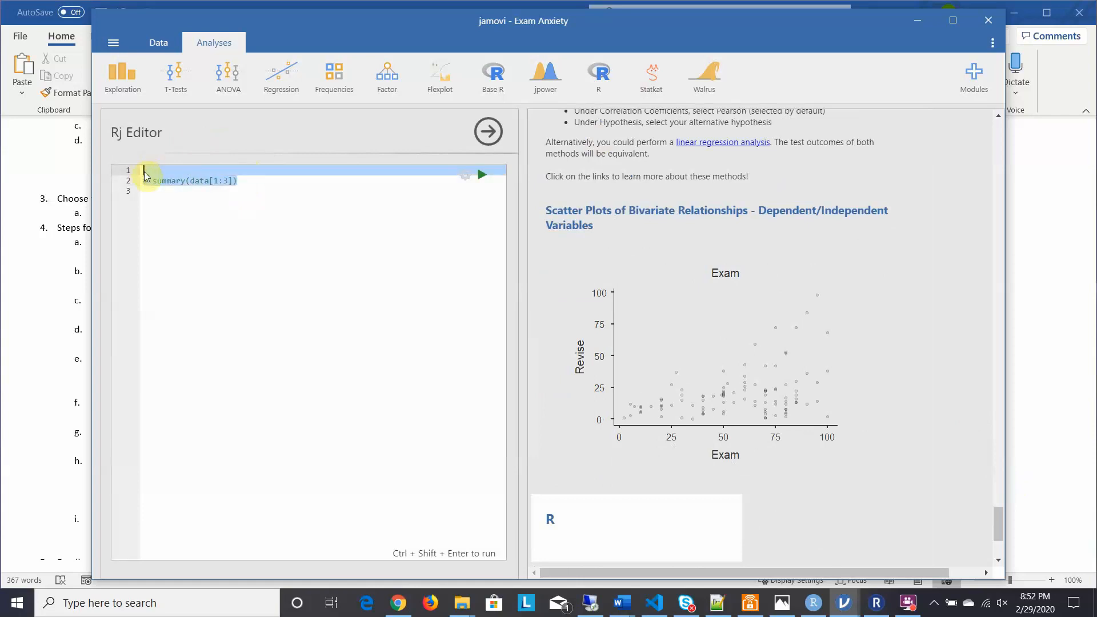
{"action": "key", "text": "BackSpace"}
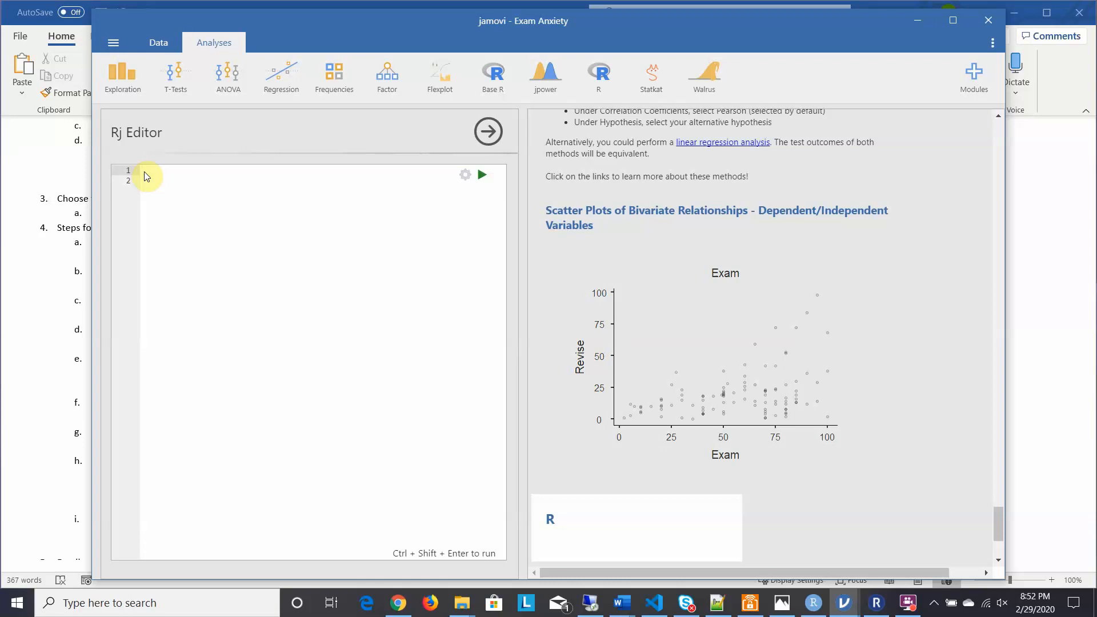
{"action": "key", "text": "Num_Lock"}
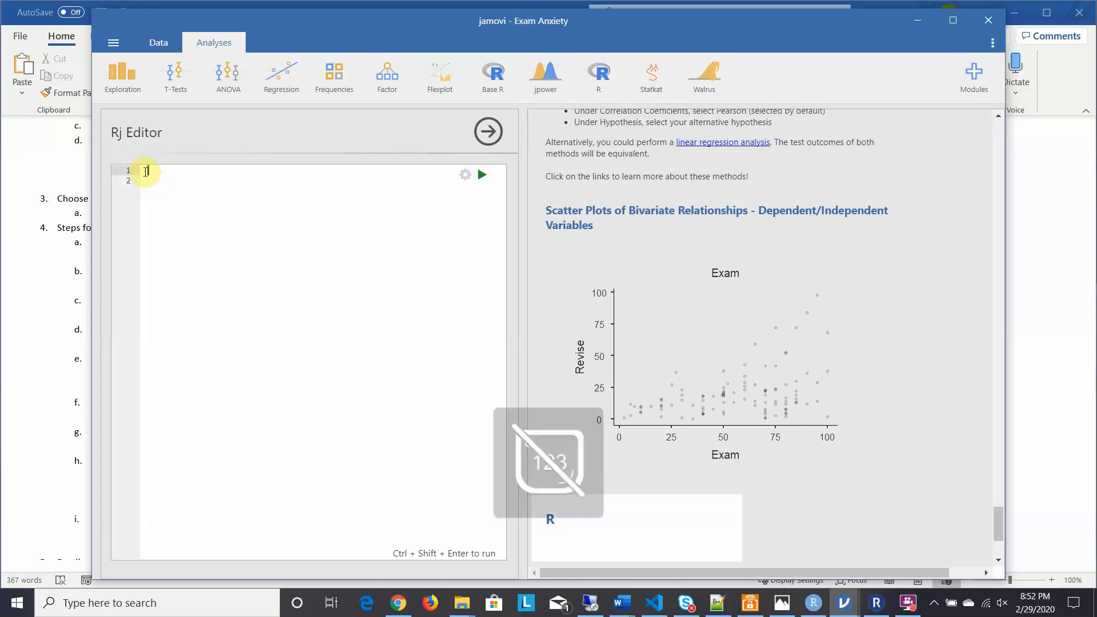
{"action": "key", "text": "Num_Lock"}
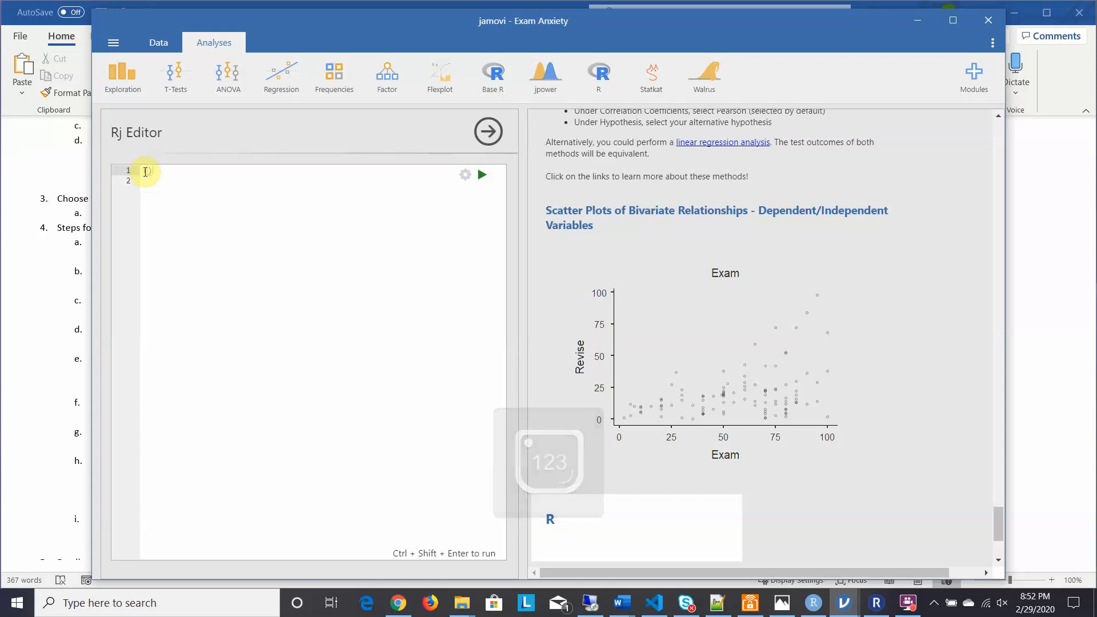
{"action": "type", "text": "-.70"}
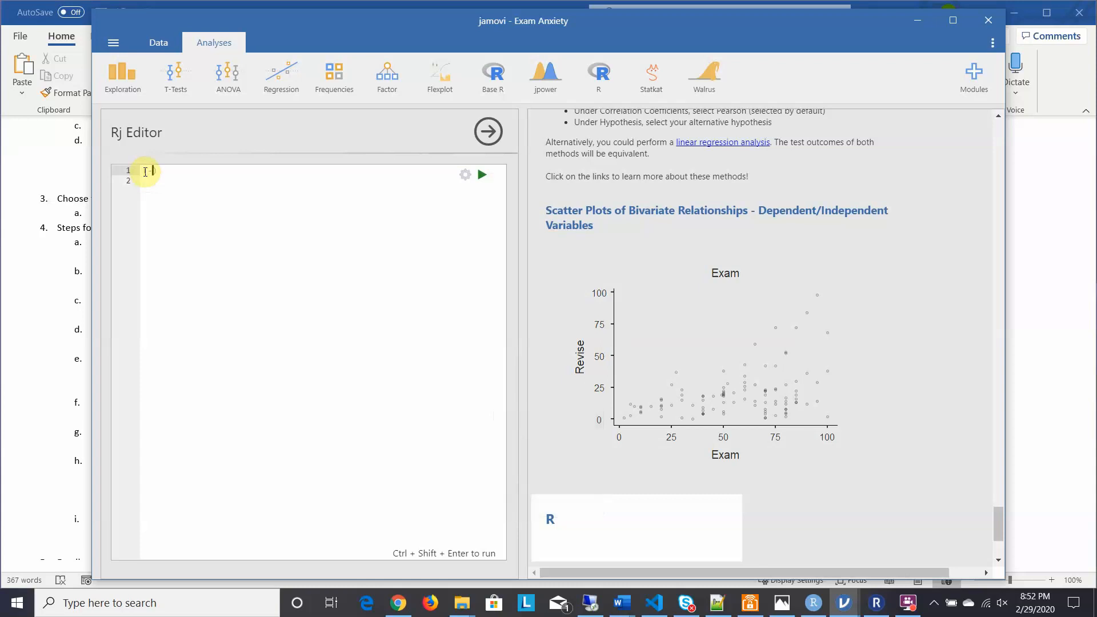
{"action": "type", "text": "9)^2"}
{"action": "left_click", "coordinate": [484, 175]}
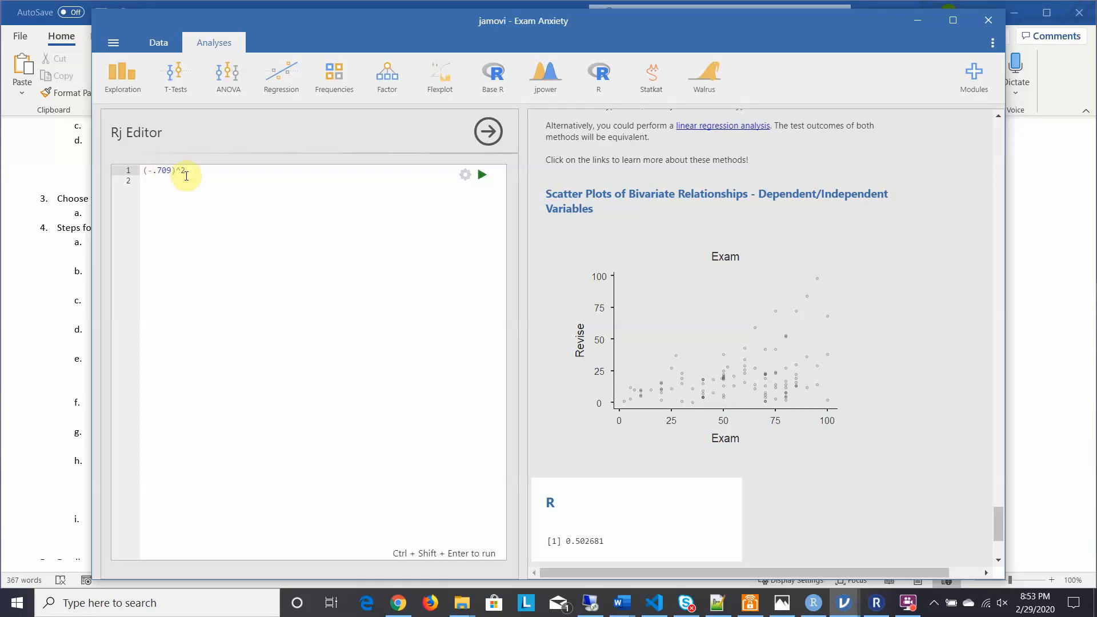
Start a # comment line above the (-.709)^2 expression in the R code.
{"action": "left_click", "coordinate": [144, 170]}
{"action": "key", "text": "Return"}
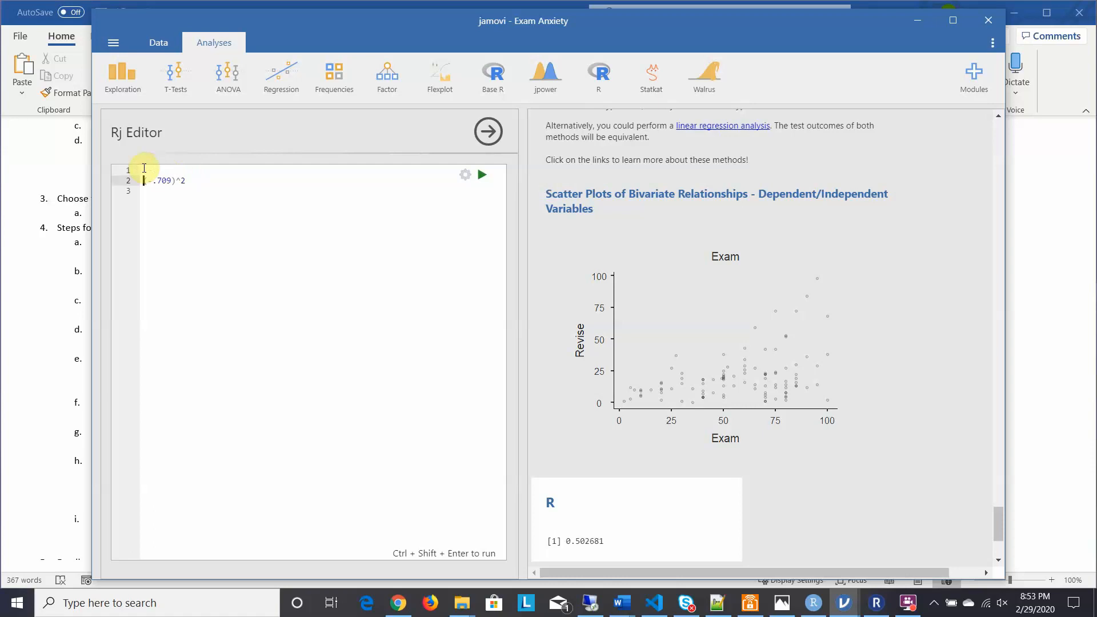
{"action": "key", "text": "Up"}
{"action": "type", "text": "s"}
{"action": "key", "text": "BackSpace"}
{"action": "type", "text": "#"}
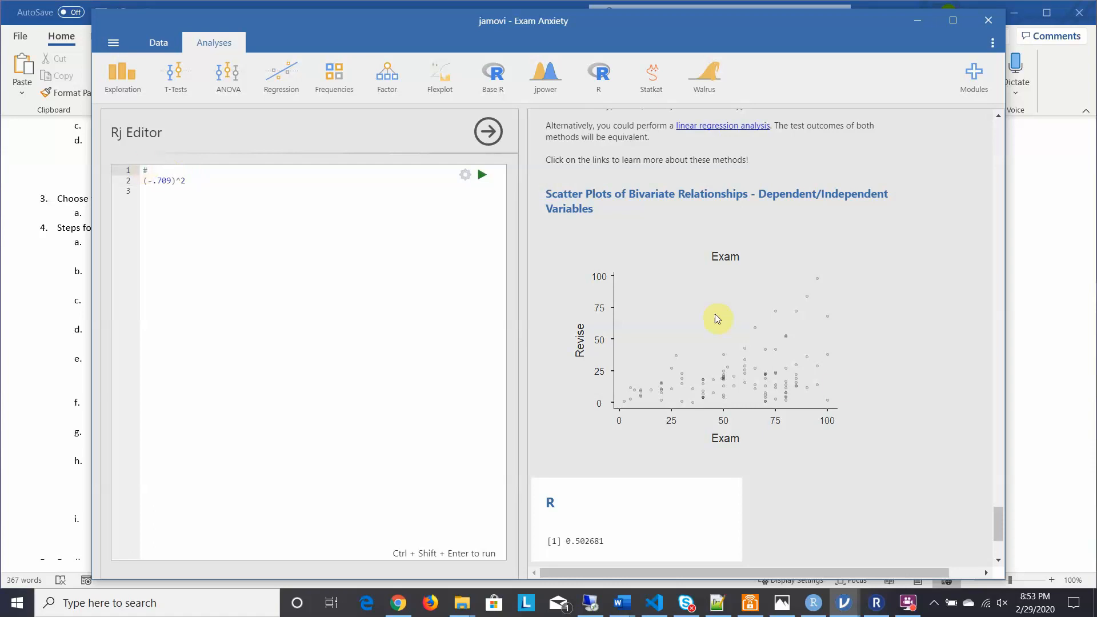
Configure the Rj Editor to show code and output, and look back at the correlation matrix plot.
{"action": "left_click", "coordinate": [466, 175]}
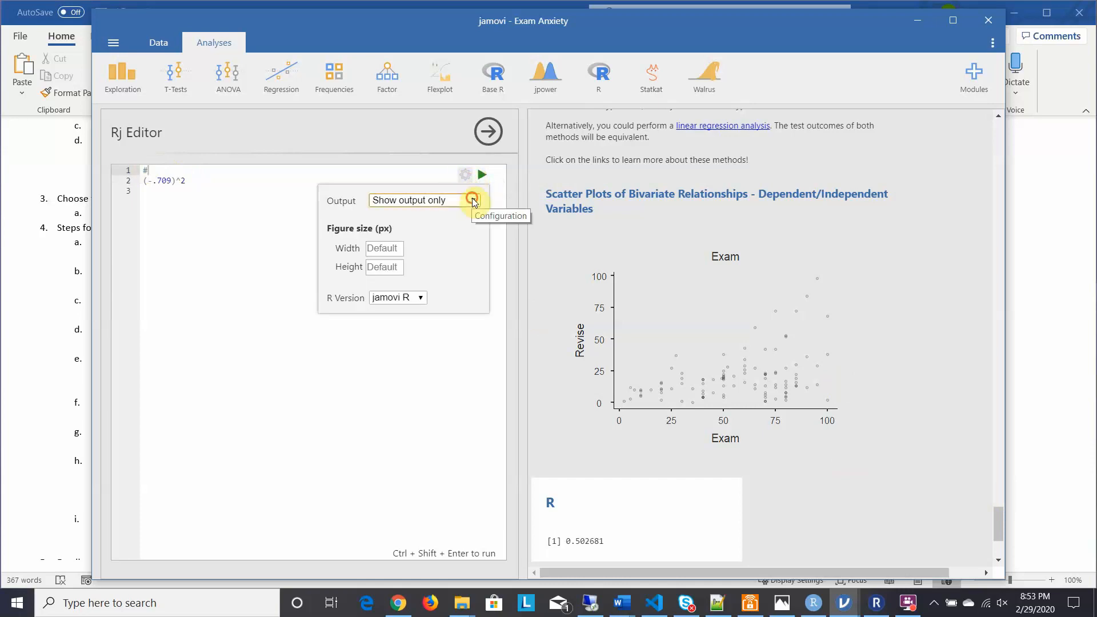
{"action": "left_click", "coordinate": [474, 201]}
{"action": "left_click", "coordinate": [434, 225]}
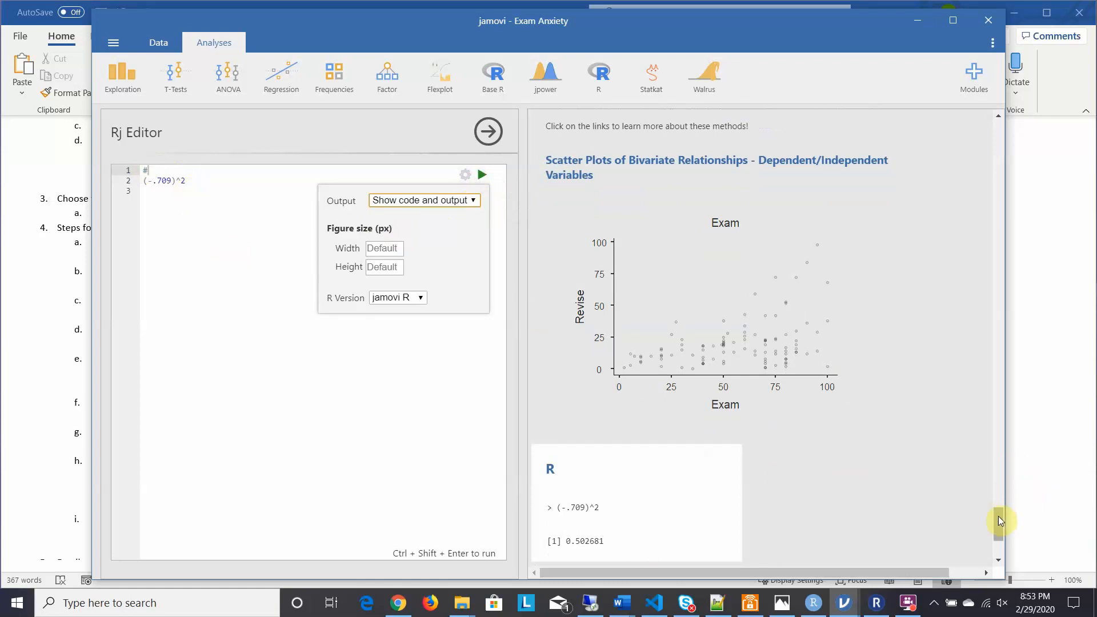
{"action": "left_click_drag", "start_coordinate": [999, 516], "coordinate": [998, 478]}
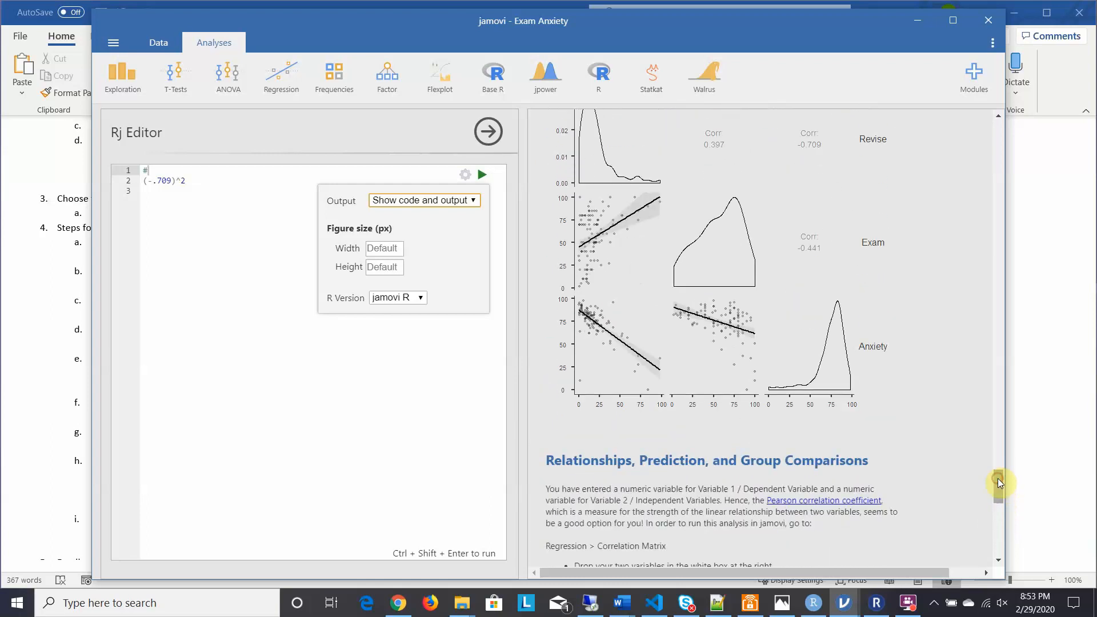
Complete the comment above the (-.709)^2 expression so that it reads "# Revise with Anxiety".
{"action": "left_click", "coordinate": [161, 171]}
{"action": "type", "text": "Revise"}
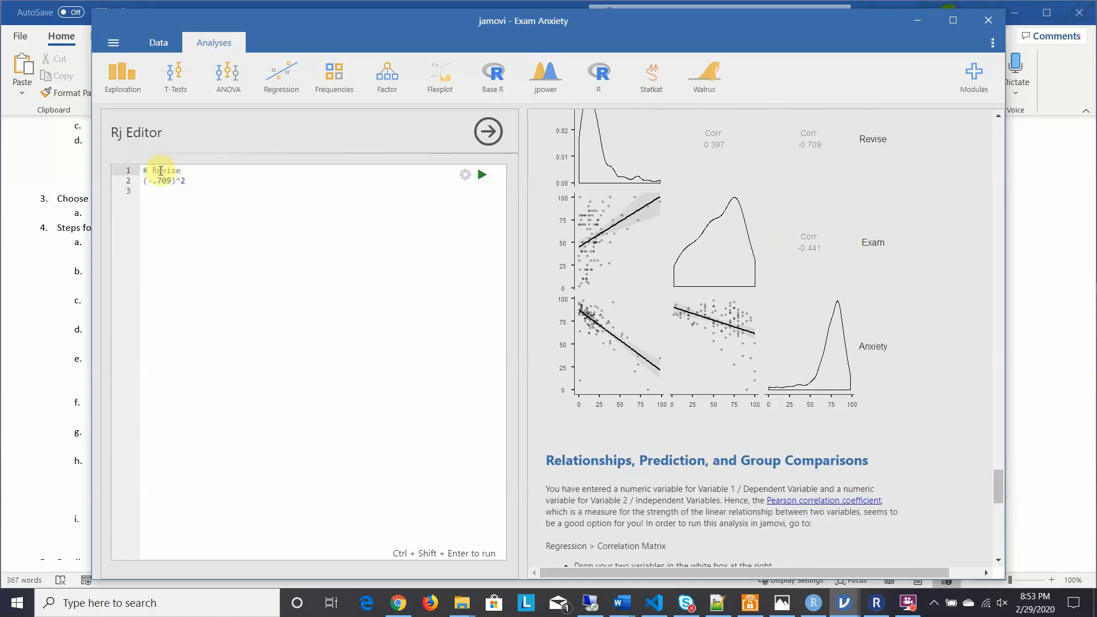
{"action": "type", "text": " with Anxiety"}
Below the first expression, add the comment "# Anxiety with Exam" and the squared correlation (-.441)^2 in the R code.
{"action": "left_click", "coordinate": [194, 181]}
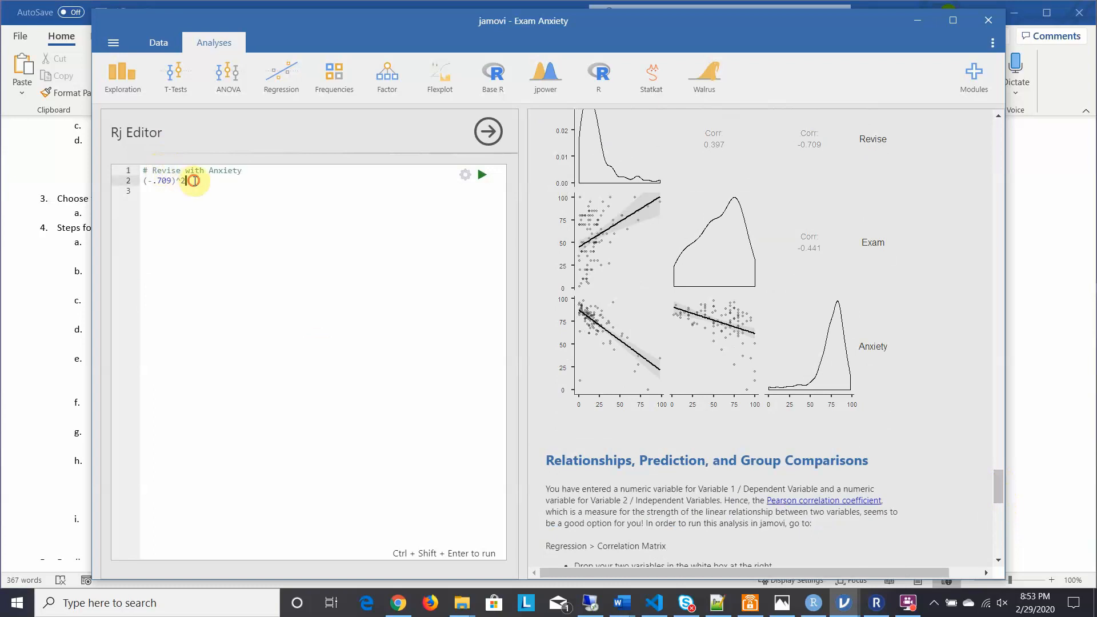
{"action": "key", "text": "Return"}
{"action": "key", "text": "Return"}
{"action": "type", "text": "#"}
{"action": "left_click_drag", "start_coordinate": [1000, 488], "coordinate": [1000, 485]}
{"action": "type", "text": "A"}
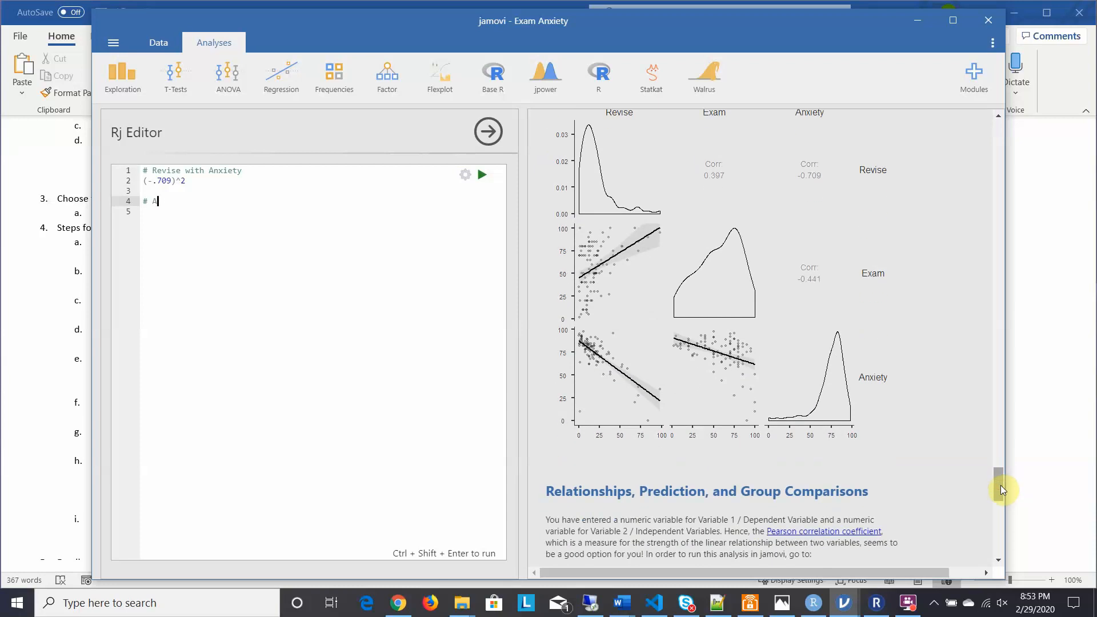
{"action": "type", "text": "nxiety with Exam"}
{"action": "key", "text": "Return"}
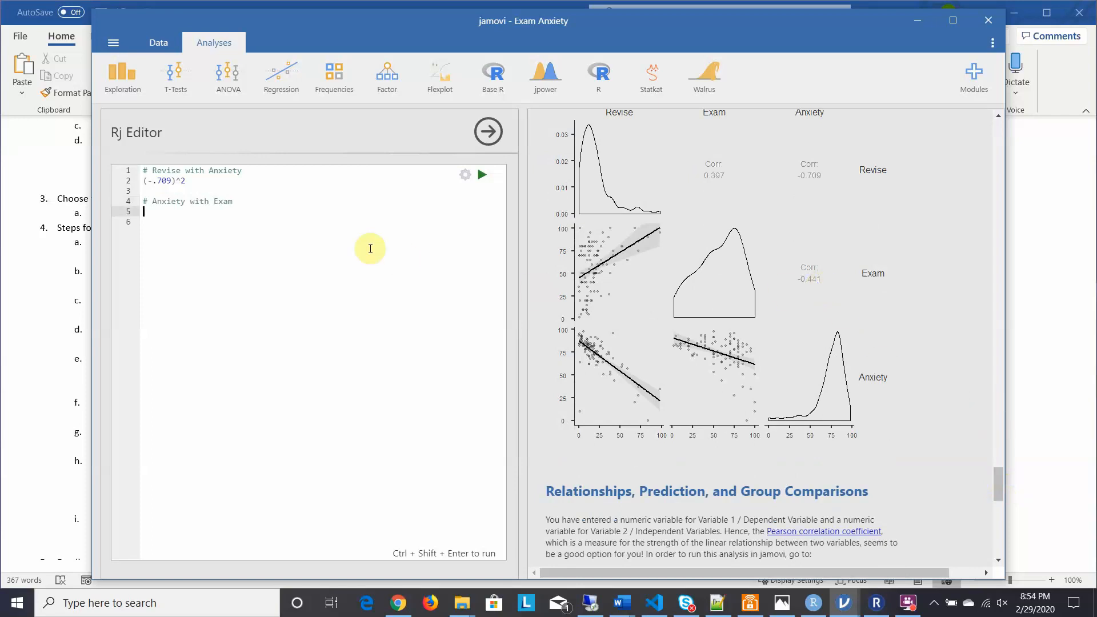
{"action": "type", "text": "(-.441)^2"}
Add a third block to the R code with the comment "# Revise with Exam" and the expression (.397)^2.
{"action": "key", "text": "Return"}
{"action": "key", "text": "Return"}
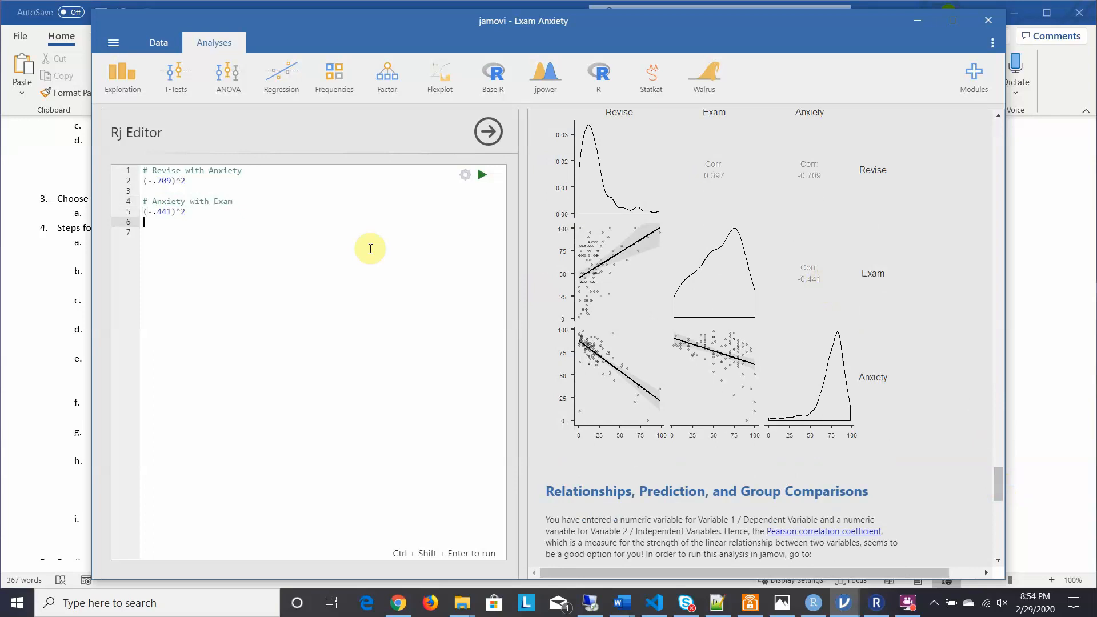
{"action": "type", "text": "#"}
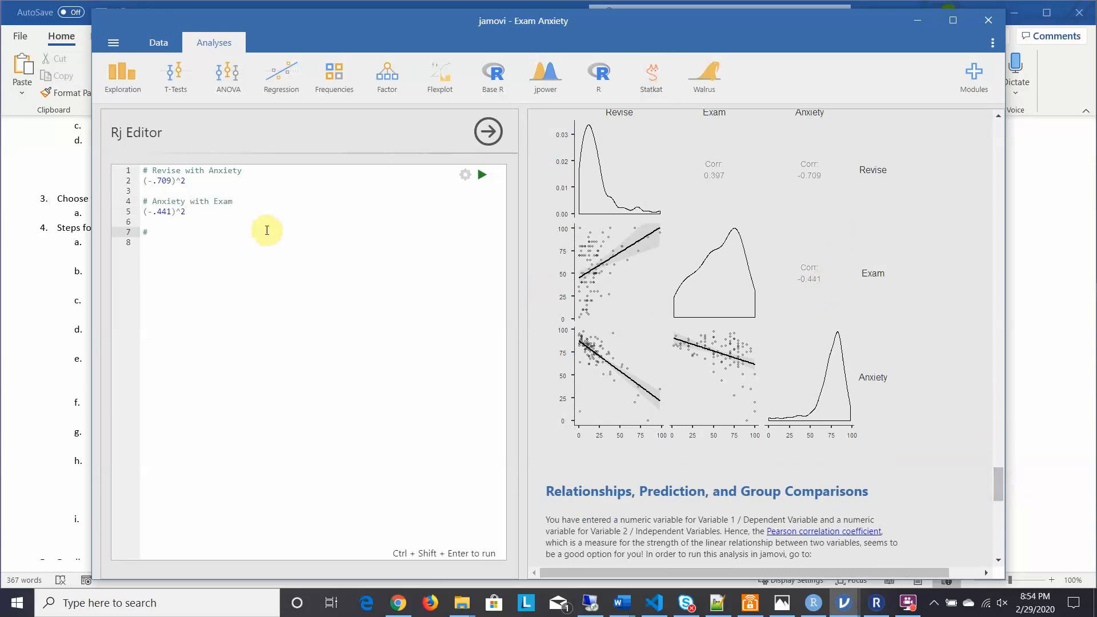
{"action": "type", "text": "Revise with Exam"}
{"action": "key", "text": "Return"}
{"action": "type", "text": "("}
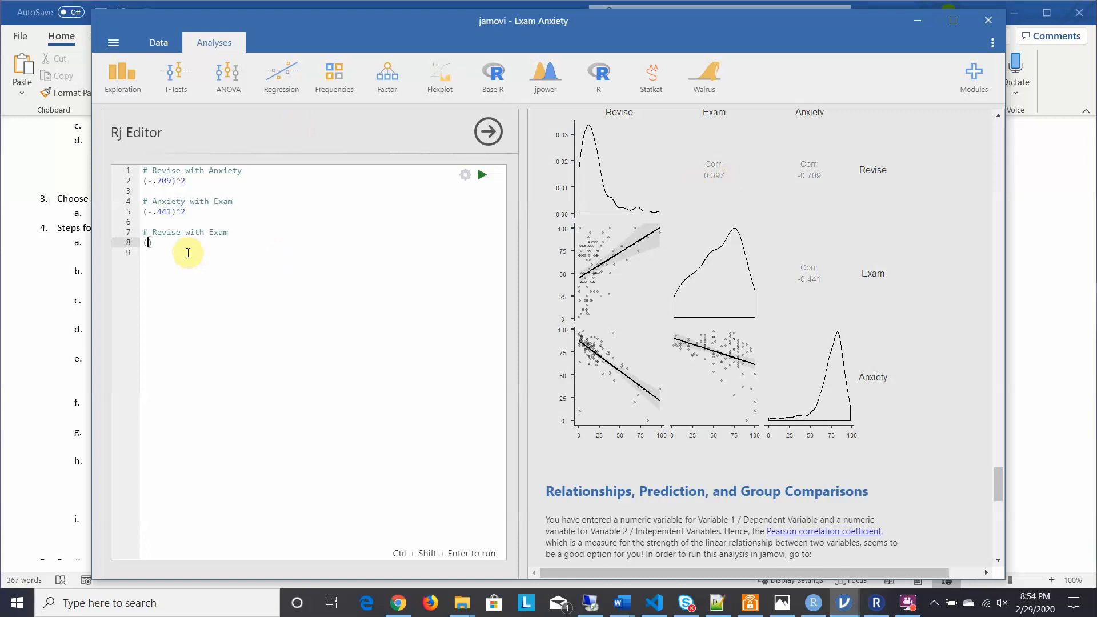
{"action": "type", "text": ".397"}
{"action": "key", "text": "Right"}
{"action": "type", "text": "^2"}
Run the R code and bring the output for the three squared correlations into view in the results.
{"action": "left_click", "coordinate": [481, 175]}
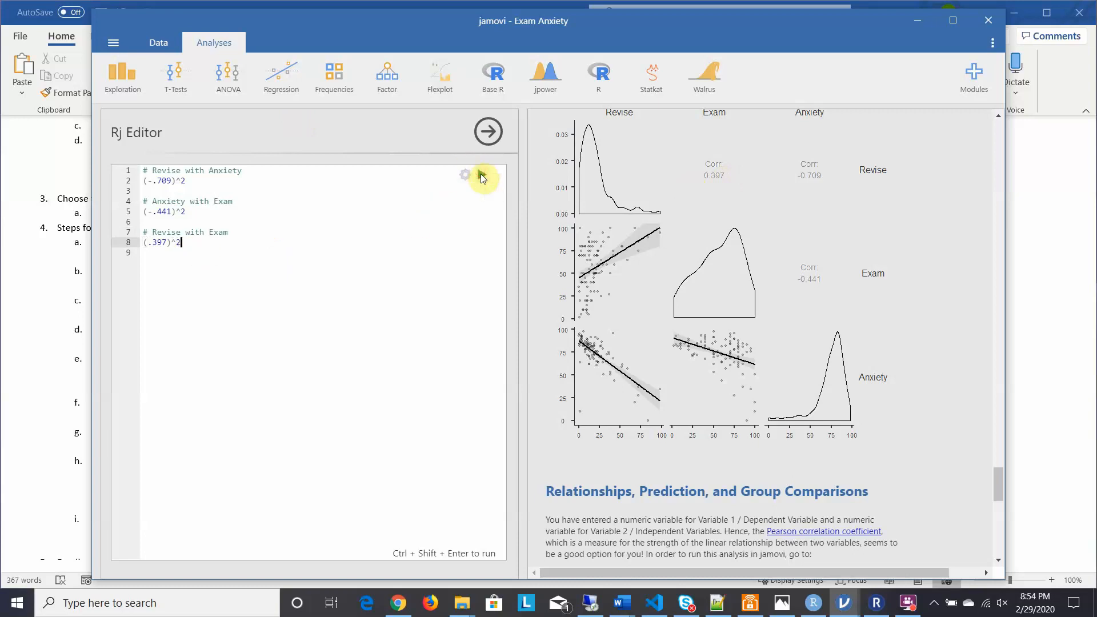
{"action": "left_click_drag", "start_coordinate": [996, 493], "coordinate": [998, 540]}
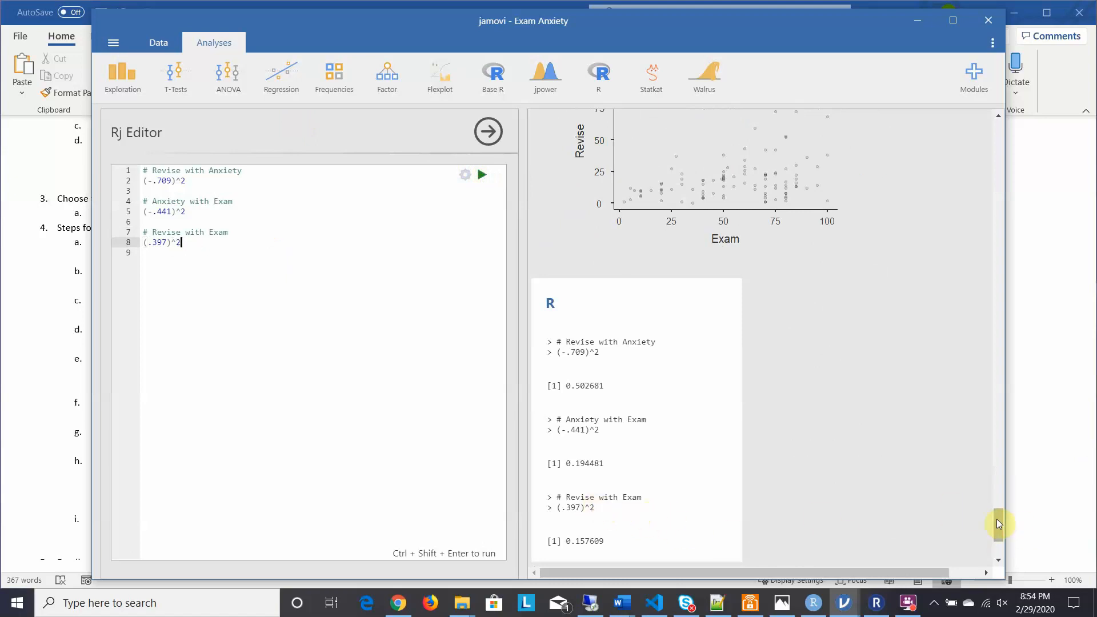
{"action": "left_click_drag", "start_coordinate": [997, 519], "coordinate": [997, 527]}
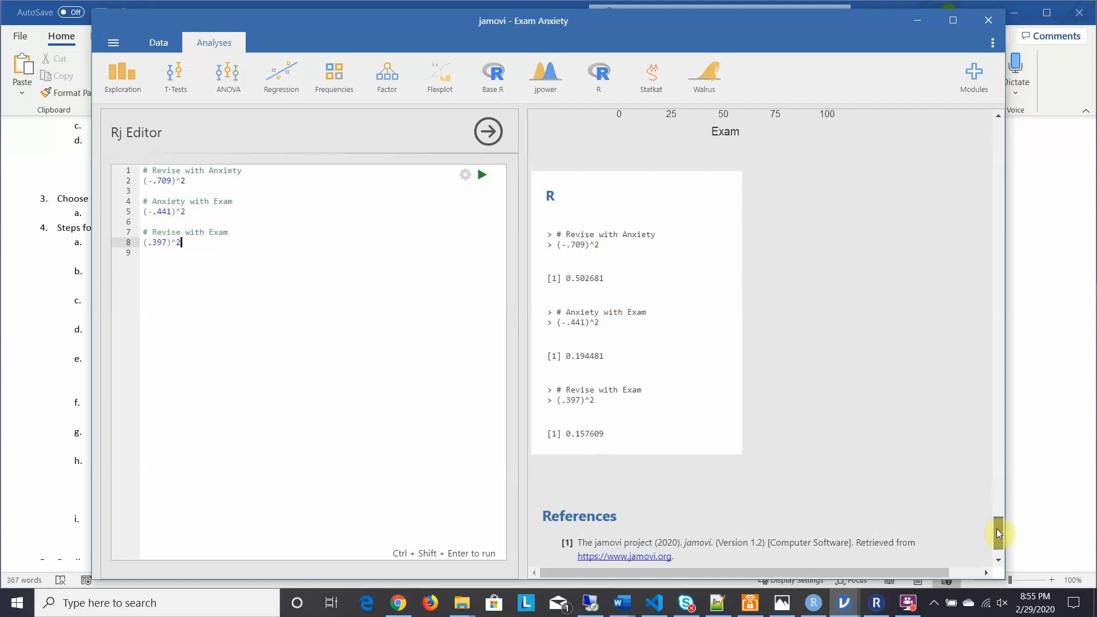
{"action": "mouse_move", "coordinate": [997, 530]}
{"action": "left_mouse_down"}
{"action": "mouse_move", "coordinate": [997, 520]}
{"action": "mouse_move", "coordinate": [998, 530]}
{"action": "left_mouse_up"}
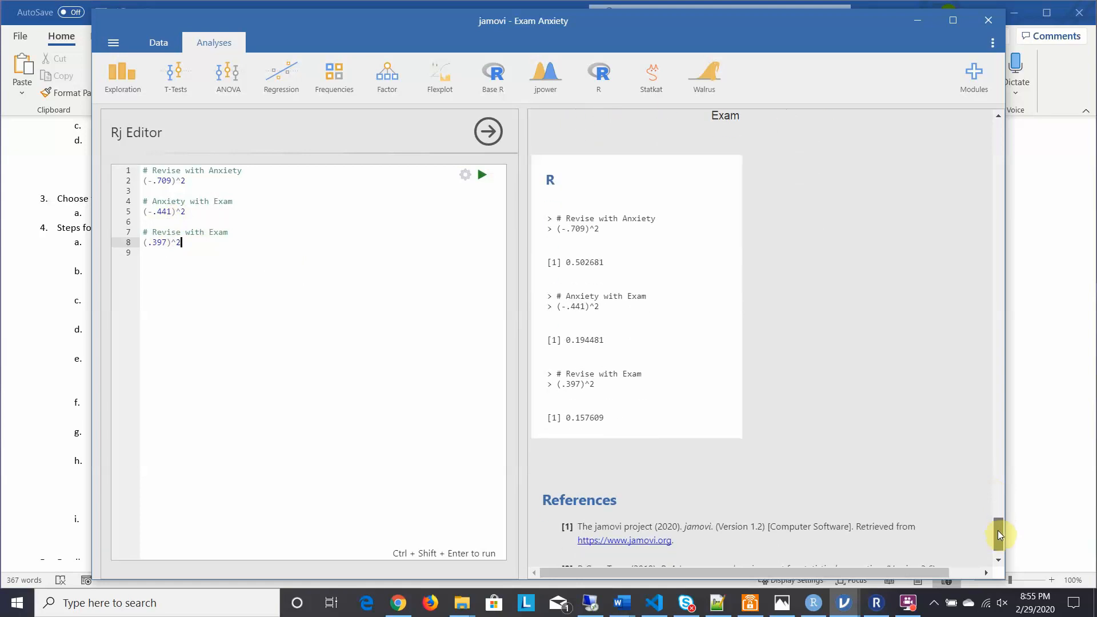
Check the results-reporting items on the Word answer sheet, and return to jamovi to review the Pearson correlation matrix table.
{"action": "left_click", "coordinate": [5, 304]}
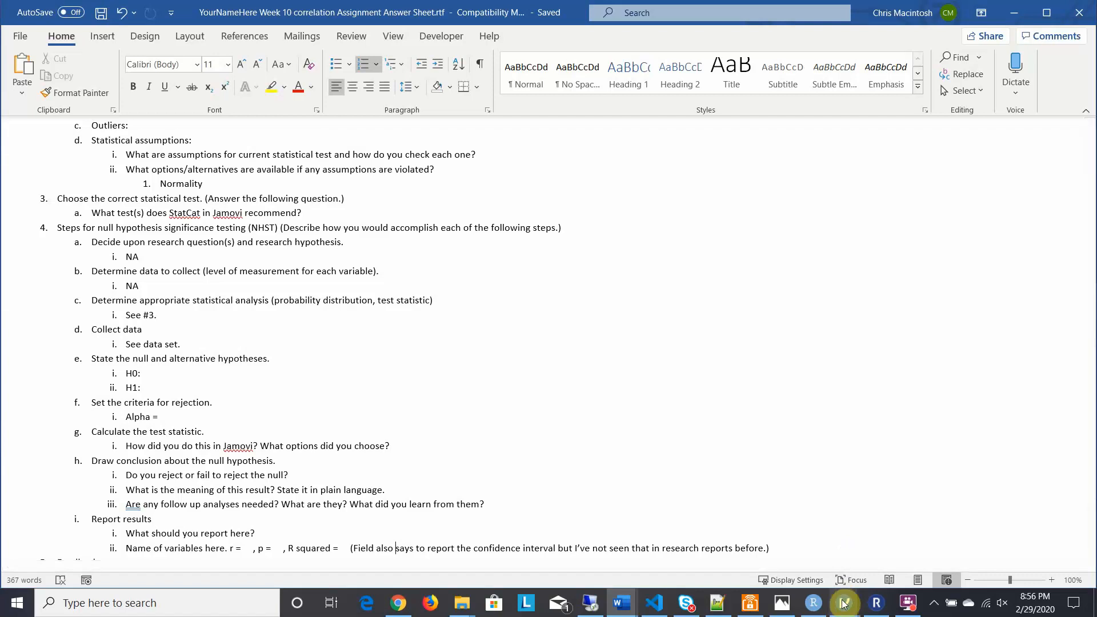
{"action": "mouse_move", "coordinate": [845, 600]}
{"action": "left_click", "coordinate": [885, 556]}
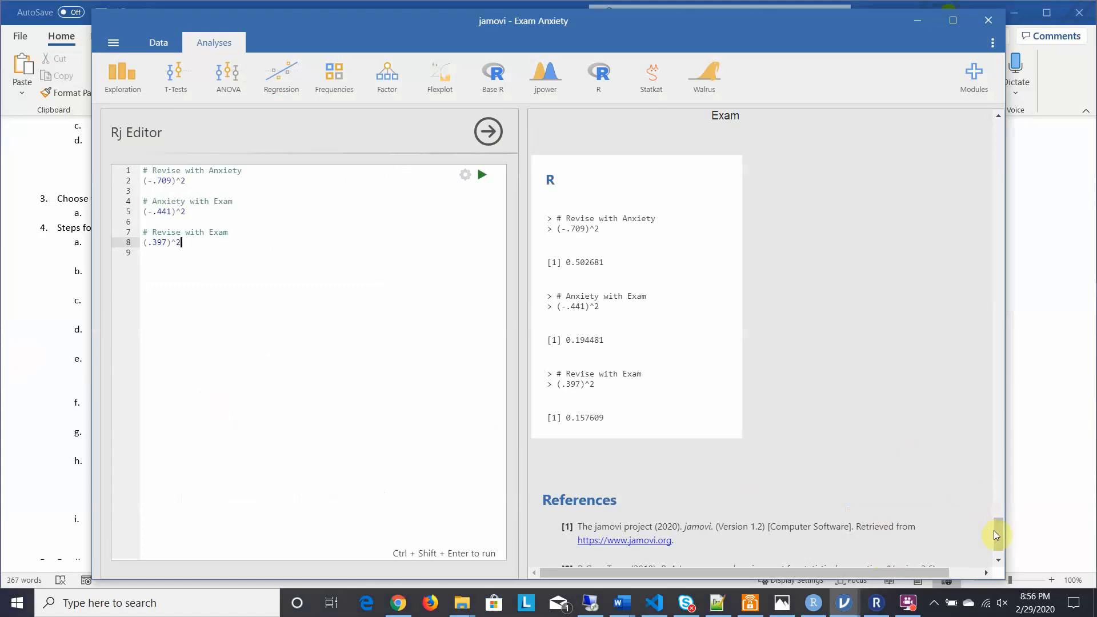
{"action": "left_click_drag", "start_coordinate": [999, 532], "coordinate": [990, 468]}
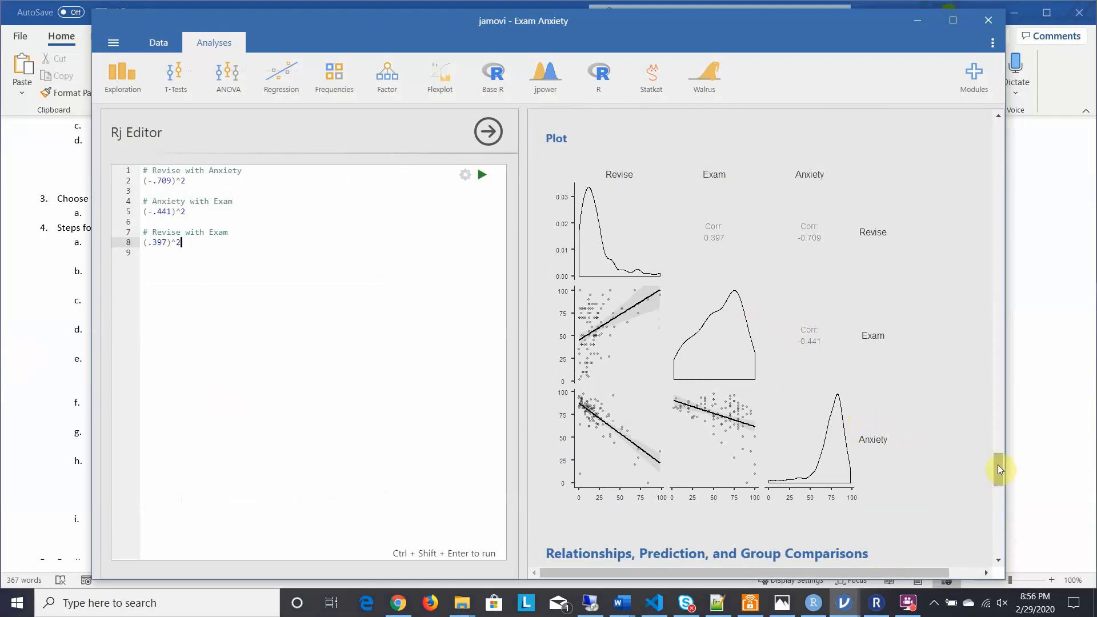
{"action": "left_click_drag", "start_coordinate": [1001, 466], "coordinate": [997, 444]}
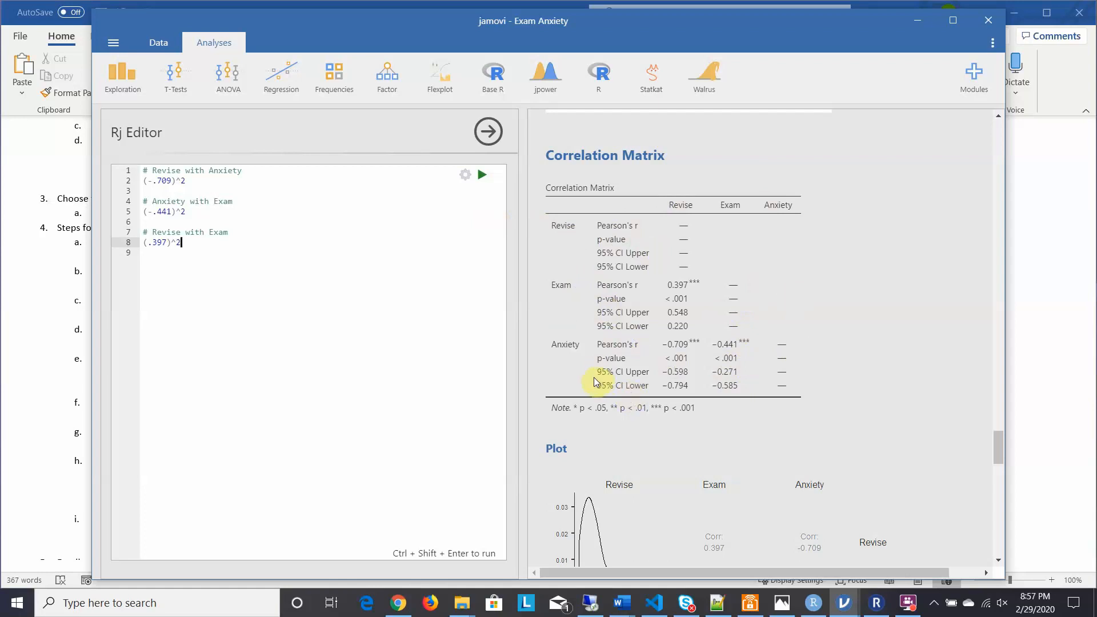
Switch to Word to reread the answer sheet's item on reporting r, p, R squared and the confidence interval, and return to jamovi.
{"action": "left_click", "coordinate": [42, 304]}
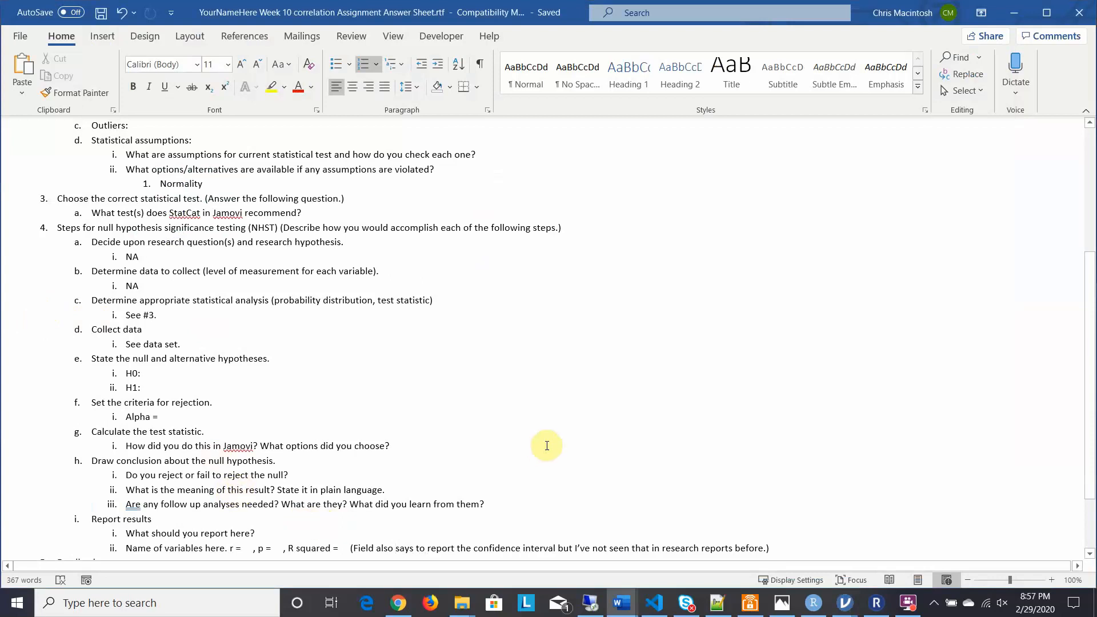
{"action": "mouse_move", "coordinate": [876, 599]}
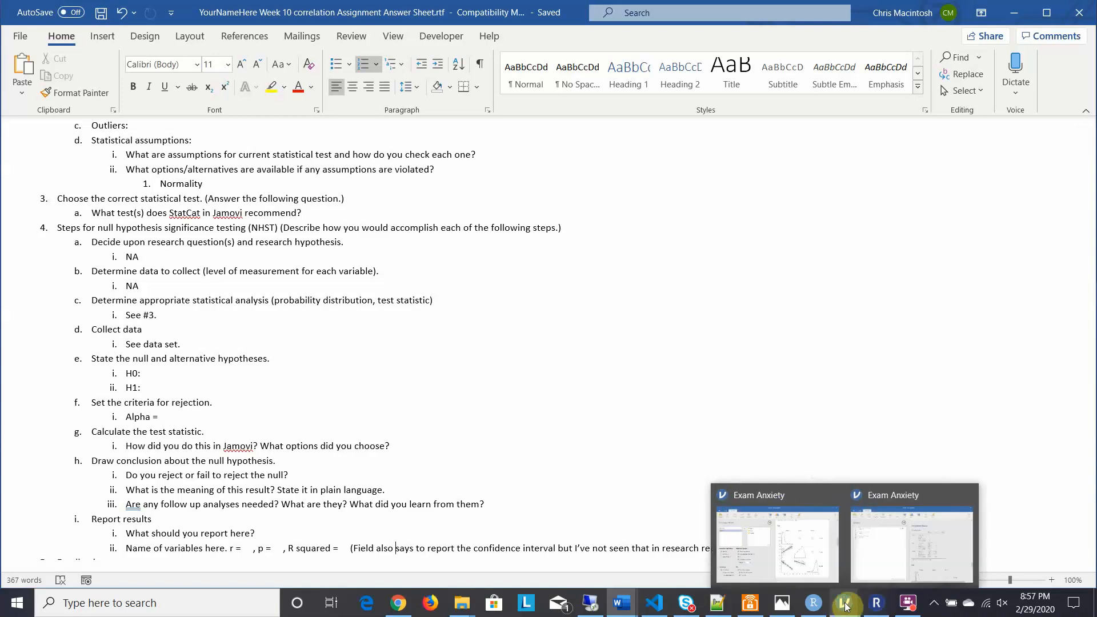
{"action": "left_click", "coordinate": [895, 557]}
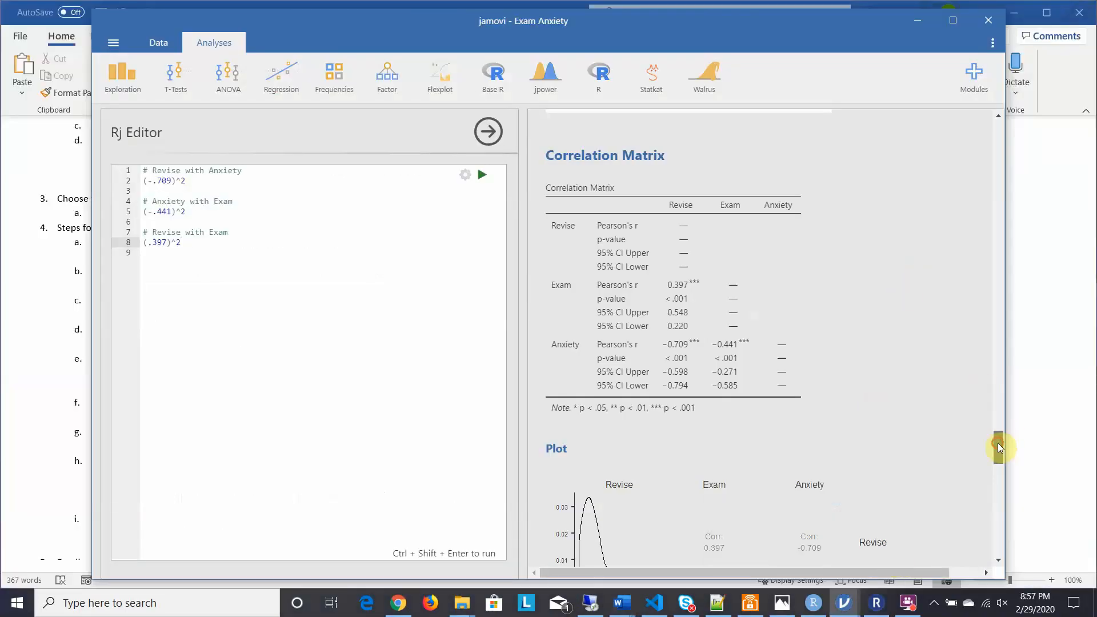
Reopen the Correlation Matrix analysis and add Spearman coefficients alongside Pearson.
{"action": "mouse_move", "coordinate": [998, 443]}
{"action": "left_mouse_down"}
{"action": "mouse_move", "coordinate": [996, 420]}
{"action": "mouse_move", "coordinate": [996, 458]}
{"action": "mouse_move", "coordinate": [991, 440]}
{"action": "left_mouse_up"}
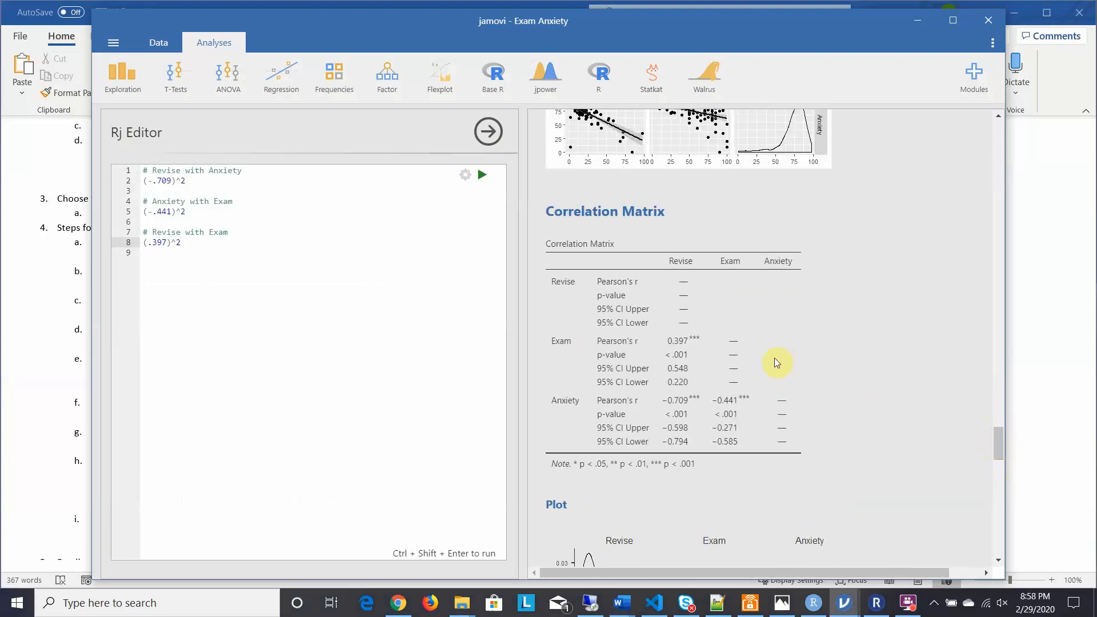
{"action": "left_click", "coordinate": [794, 348]}
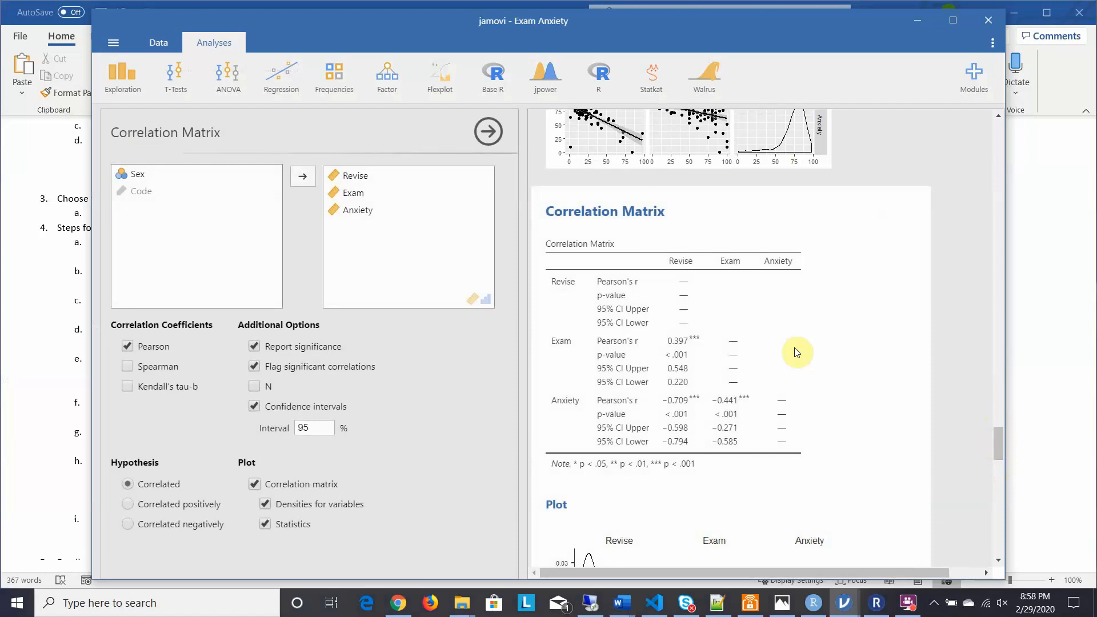
{"action": "left_click", "coordinate": [128, 366]}
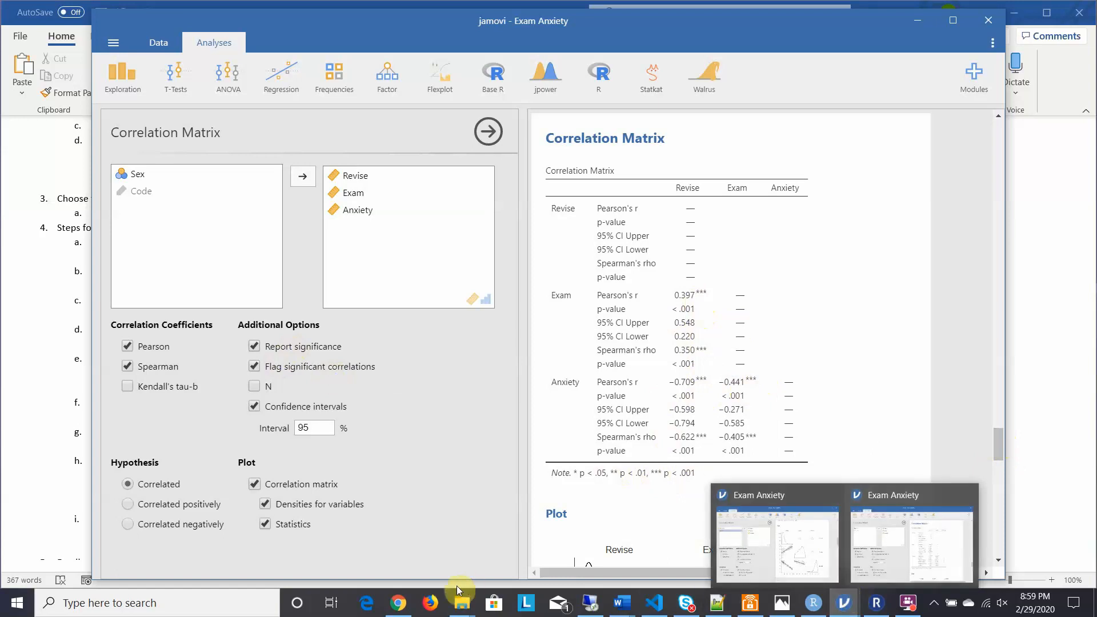
Switch to RStudio to read the Week 10 notebook's instructions through the null hypothesis decision, and return to jamovi.
{"action": "mouse_move", "coordinate": [813, 606]}
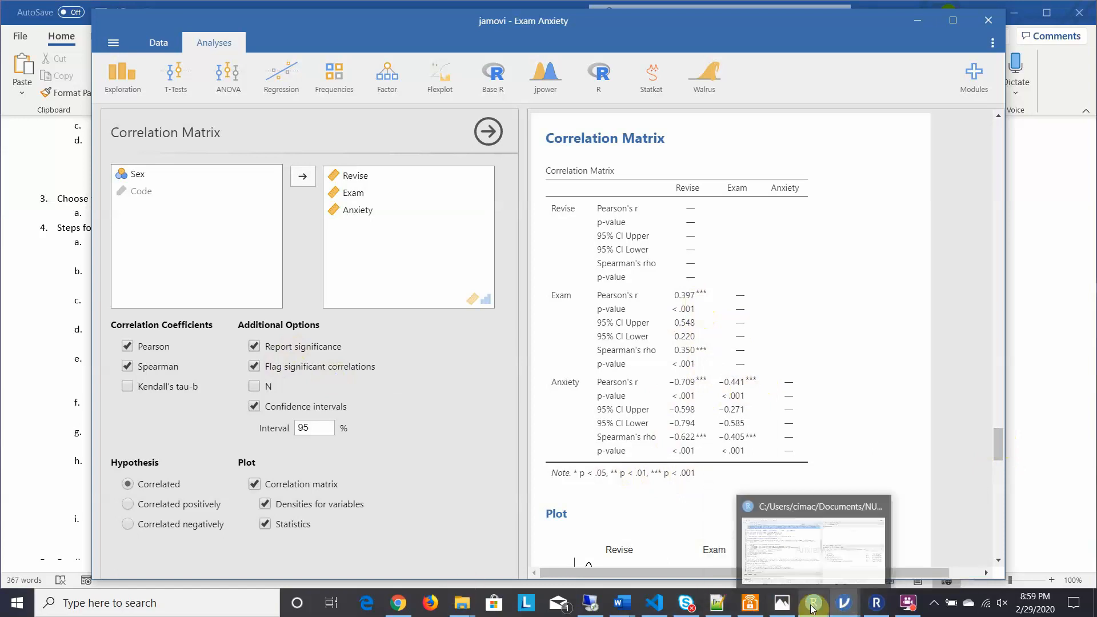
{"action": "left_click", "coordinate": [805, 561]}
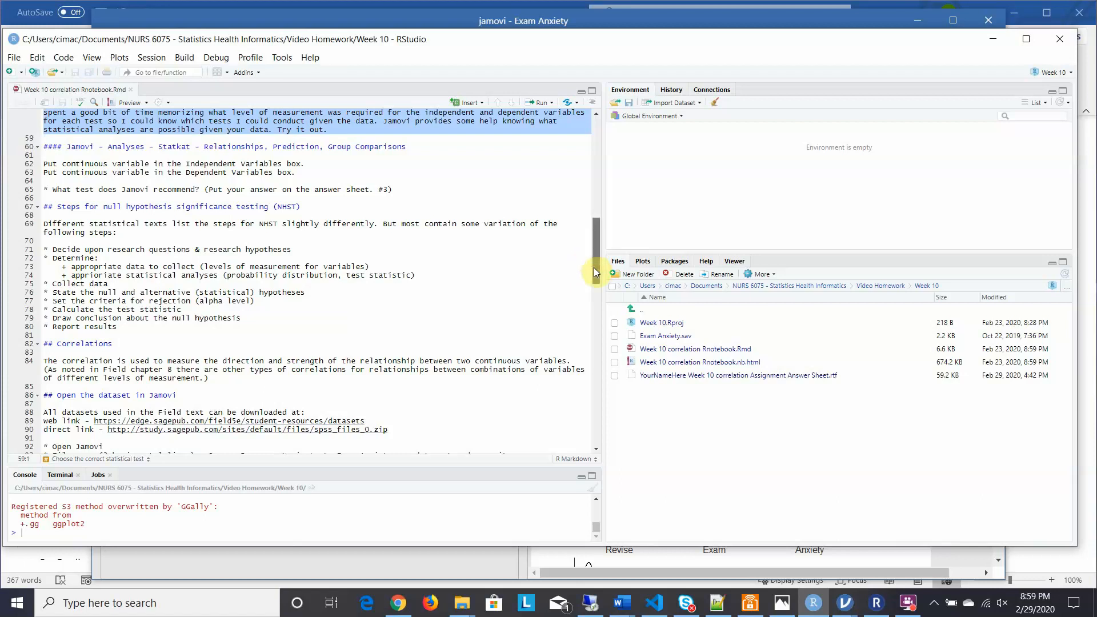
{"action": "scroll", "coordinate": [595, 267], "scroll_direction": "down", "scroll_amount": 5}
{"action": "left_click_drag", "start_coordinate": [599, 307], "coordinate": [601, 330]}
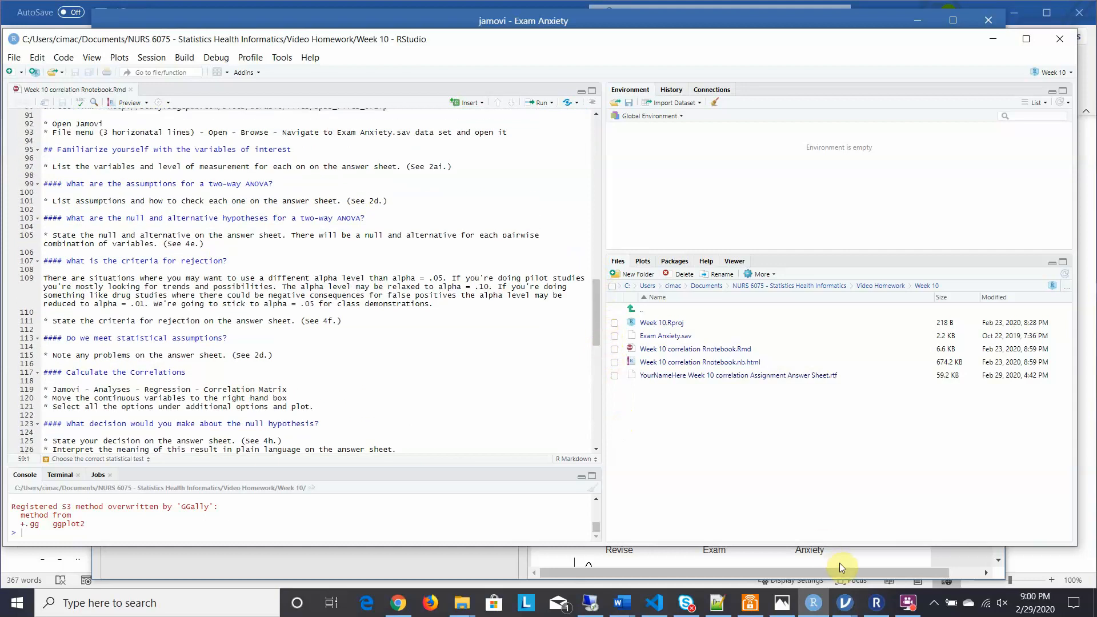
{"action": "mouse_move", "coordinate": [846, 605]}
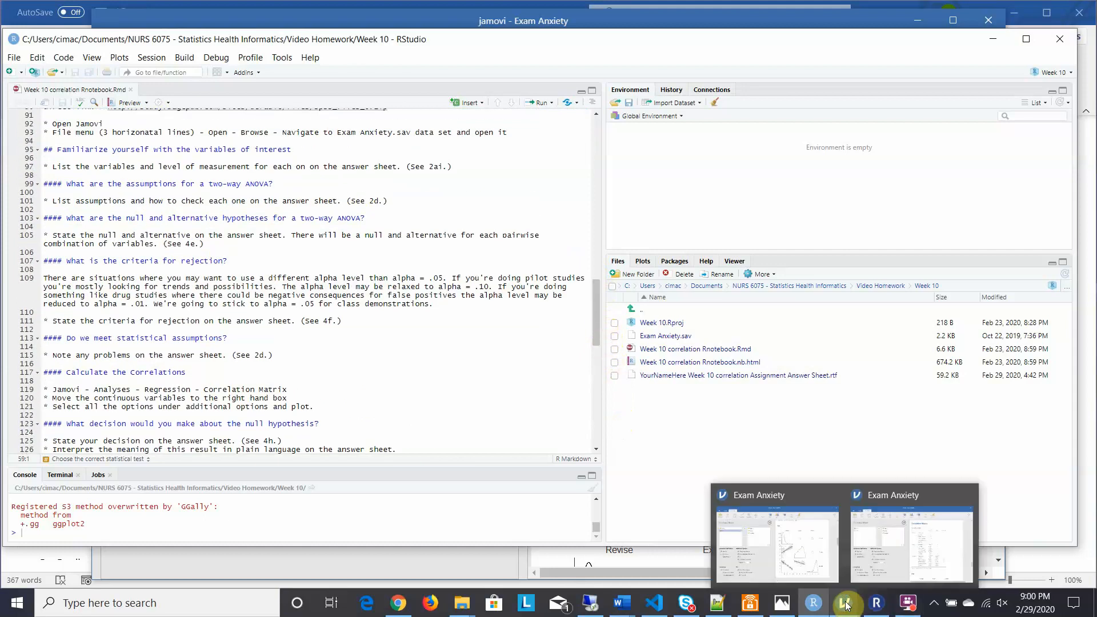
{"action": "left_click", "coordinate": [894, 559]}
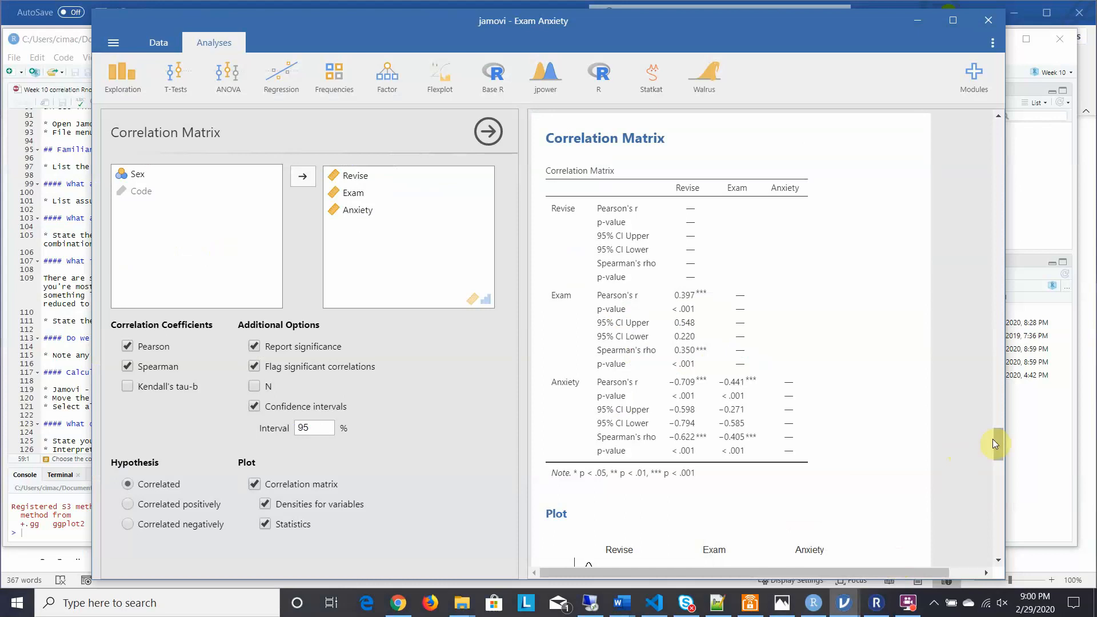
{"action": "mouse_move", "coordinate": [907, 605]}
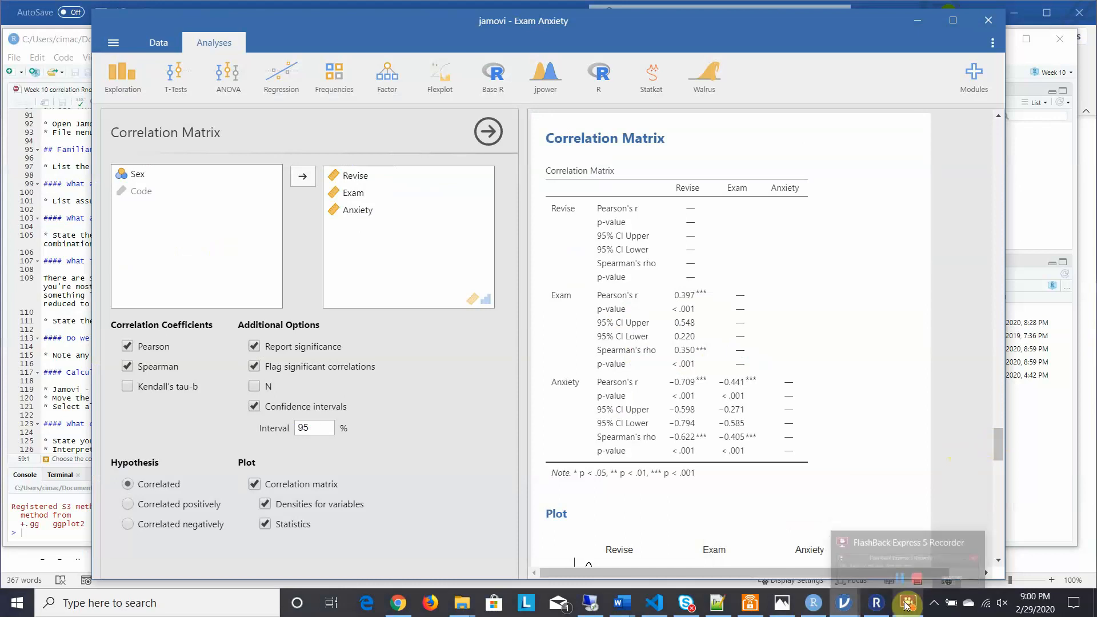